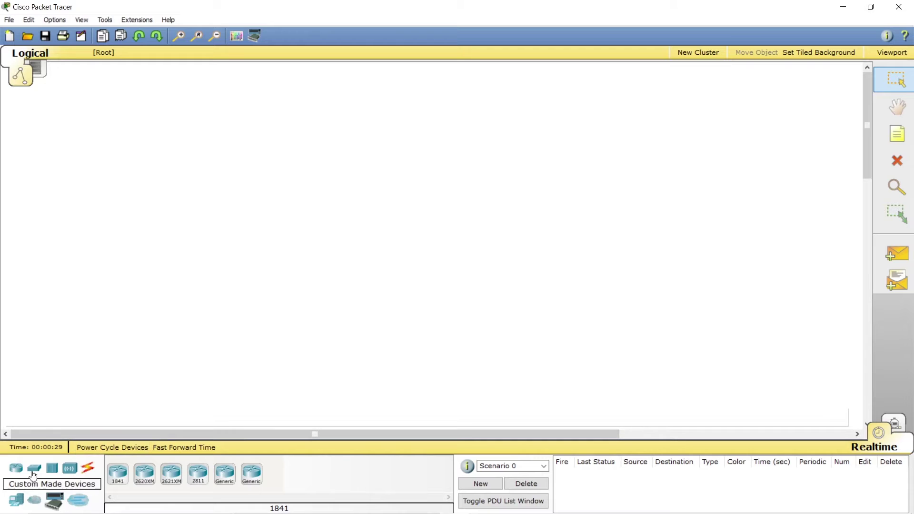
# Place a 2950-24 switch in the workspace and an 1841 router to its right, level with it
pyautogui.click(34, 469)
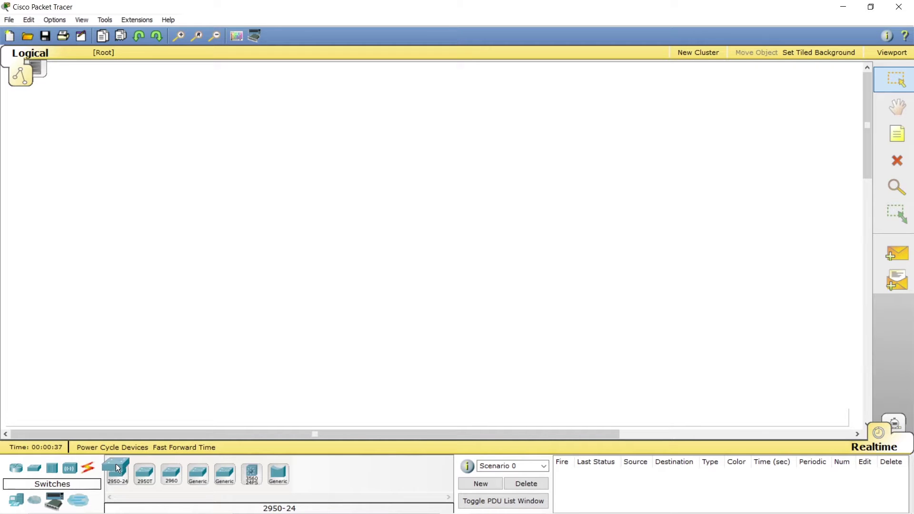
pyautogui.moveTo(118, 465); pyautogui.dragTo(103, 280)
pyautogui.click(157, 288)
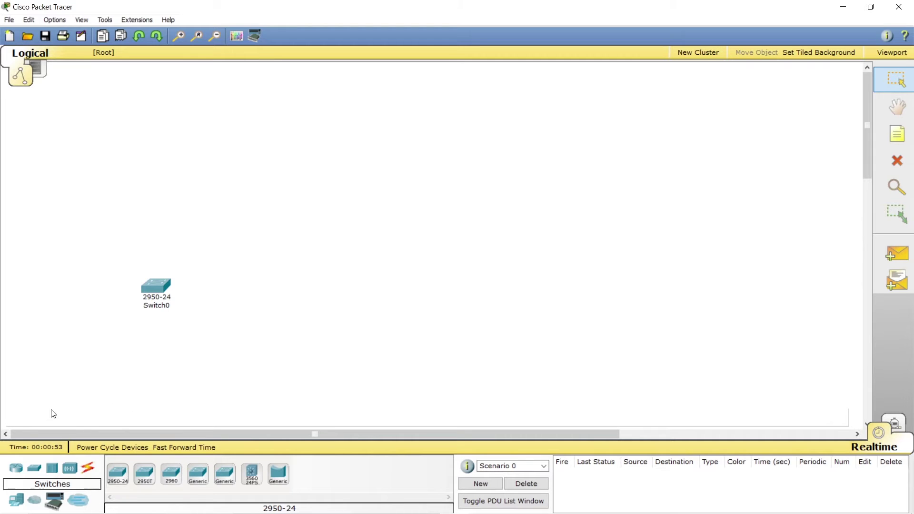
pyautogui.click(14, 474)
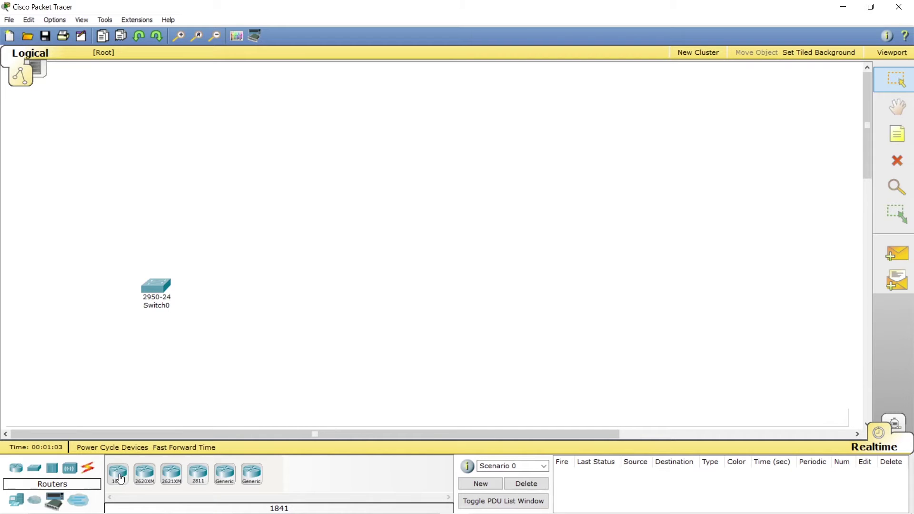
pyautogui.moveTo(131, 468); pyautogui.dragTo(194, 350)
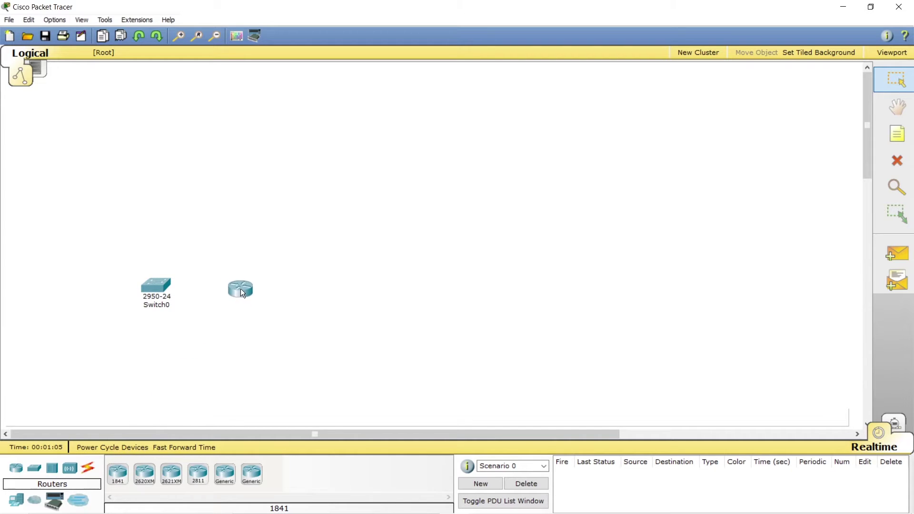
pyautogui.click(245, 288)
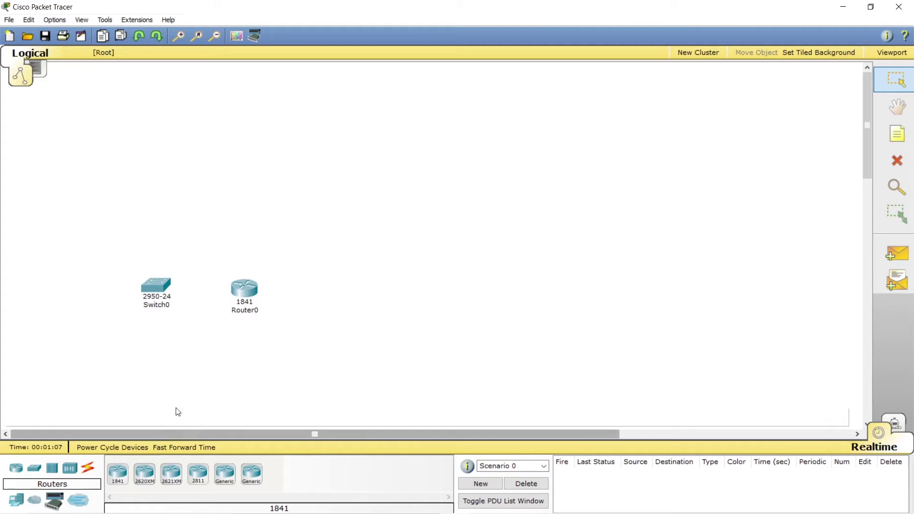
pyautogui.moveTo(239, 288); pyautogui.dragTo(239, 285)
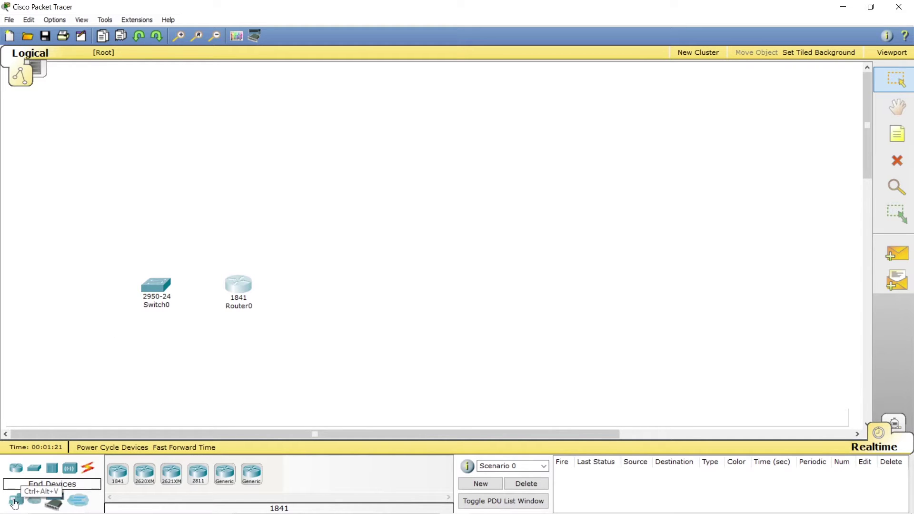
# Surround the switch with a Server-PT above, a PC-PT to its left and a Laptop-PT below, shifting the router slightly outward
pyautogui.click(16, 504)
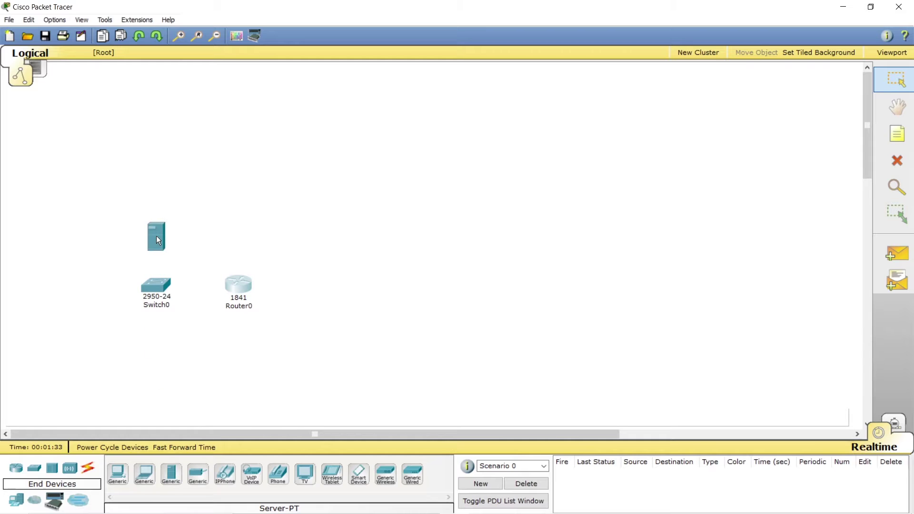
pyautogui.click(154, 200)
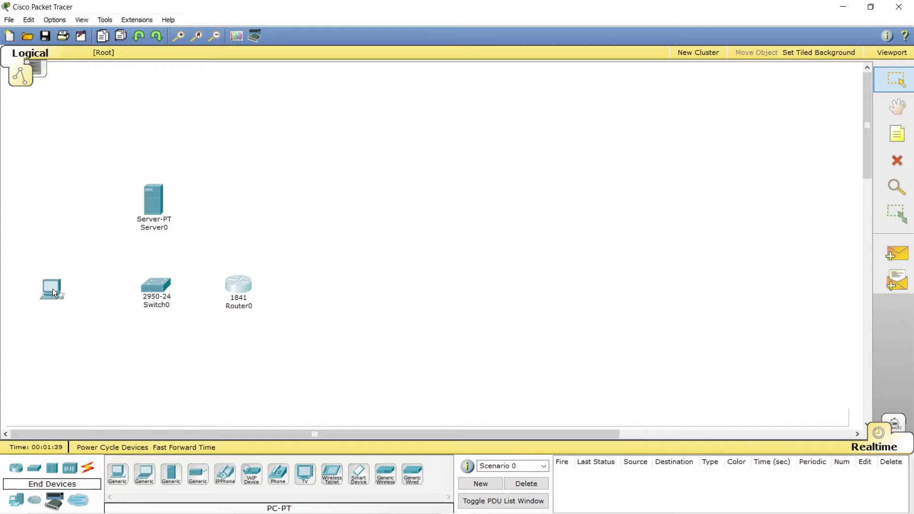
pyautogui.click(57, 298)
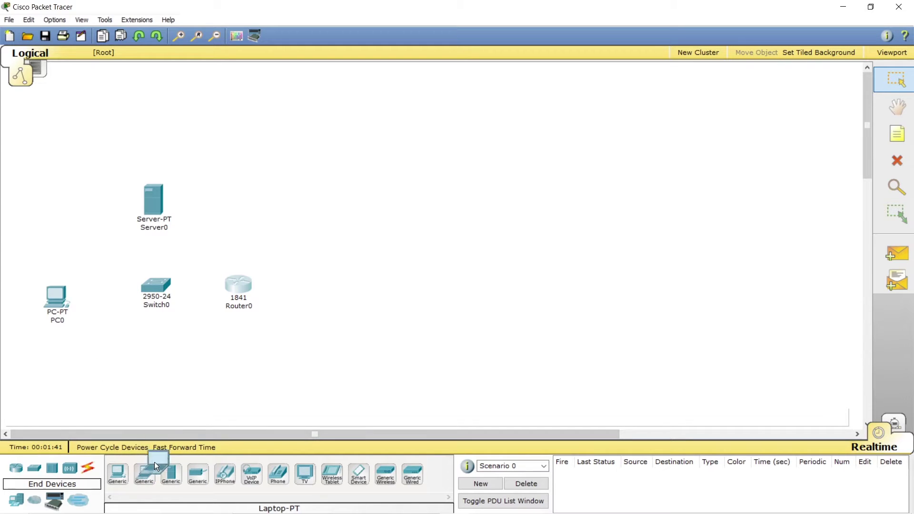
pyautogui.click(149, 388)
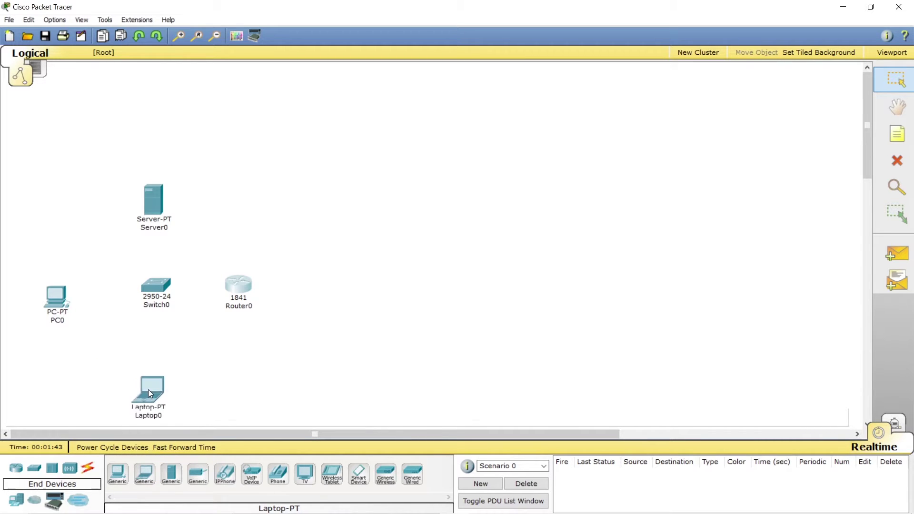
pyautogui.moveTo(239, 293); pyautogui.dragTo(247, 304)
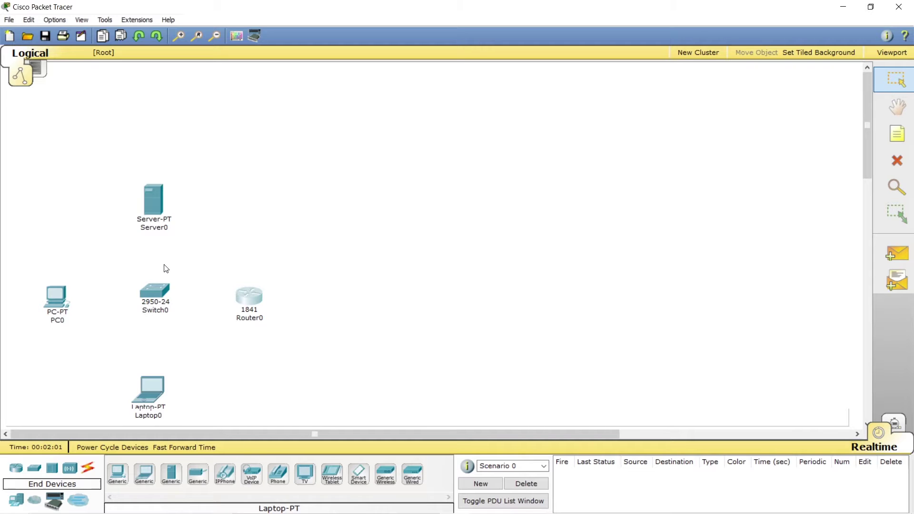
# Connect the router's FastEthernet0/0 to the switch's FastEthernet0/1 with a Copper Straight-Through cable
pyautogui.click(90, 469)
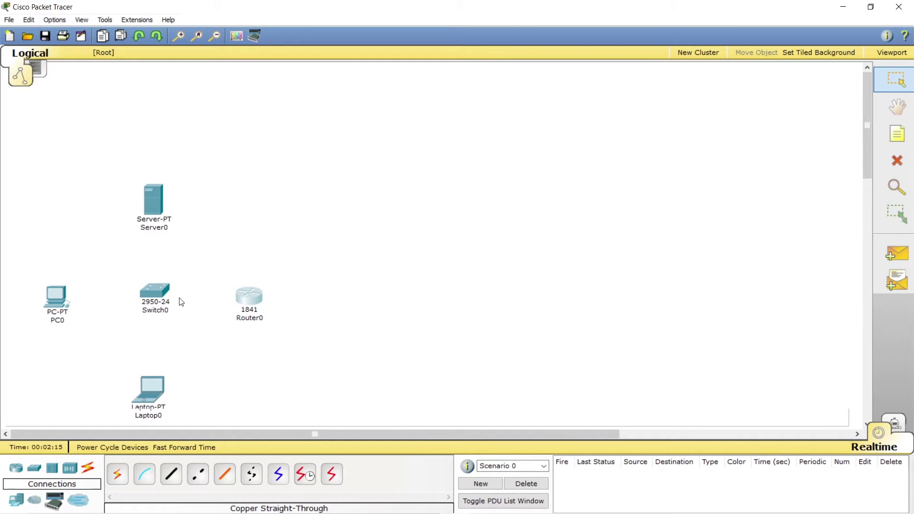
pyautogui.click(171, 478)
pyautogui.moveTo(248, 300)
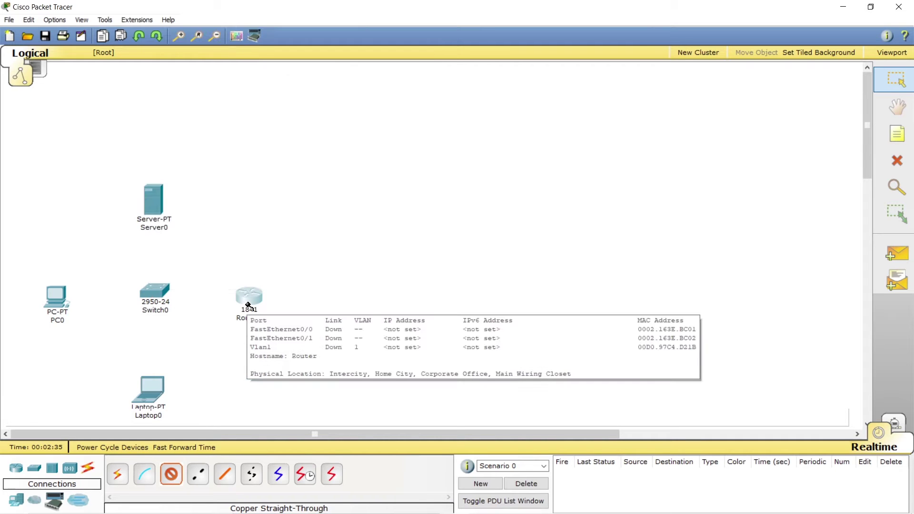
pyautogui.click(249, 305)
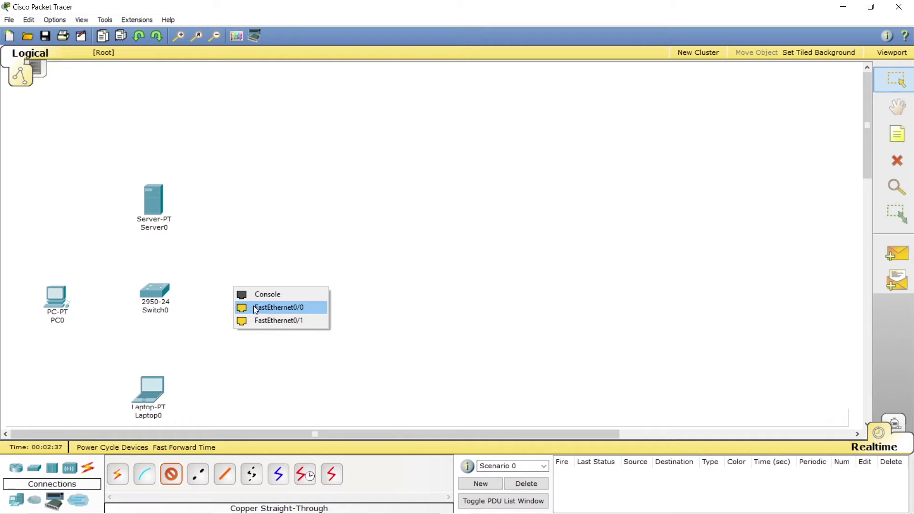
pyautogui.click(254, 306)
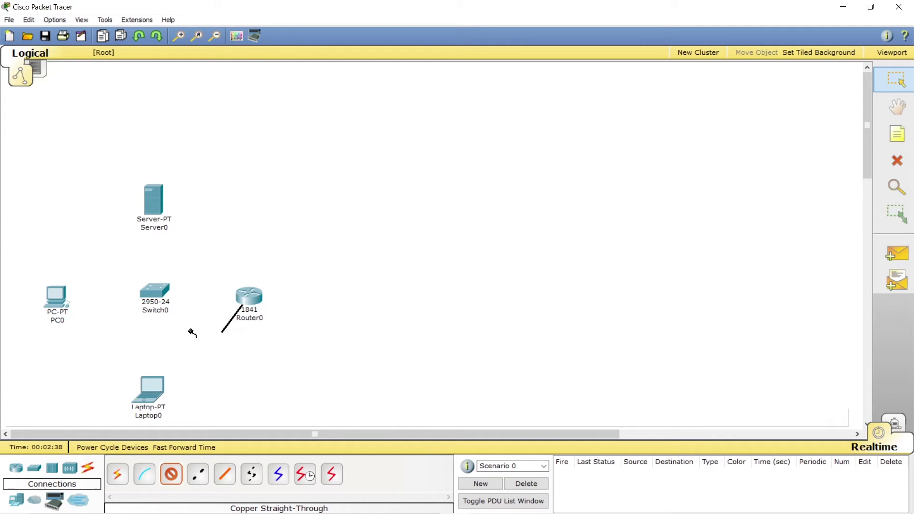
pyautogui.click(154, 296)
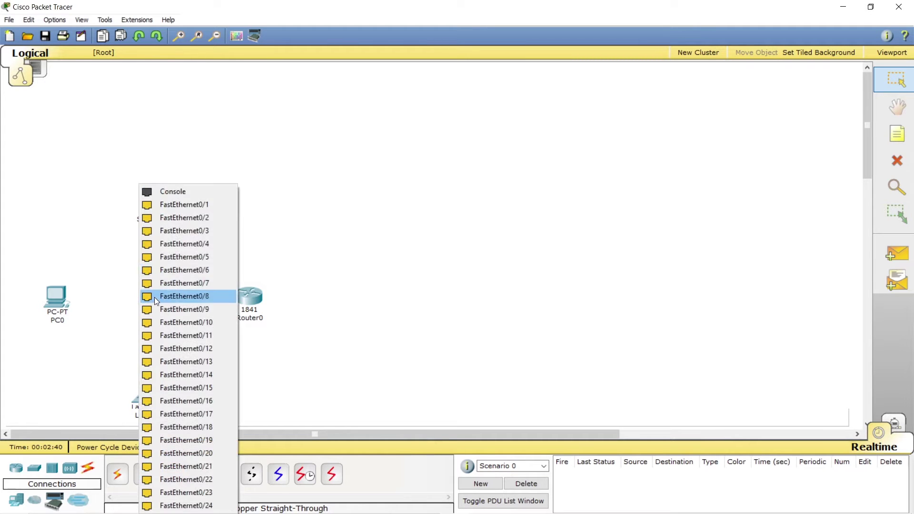
pyautogui.click(185, 206)
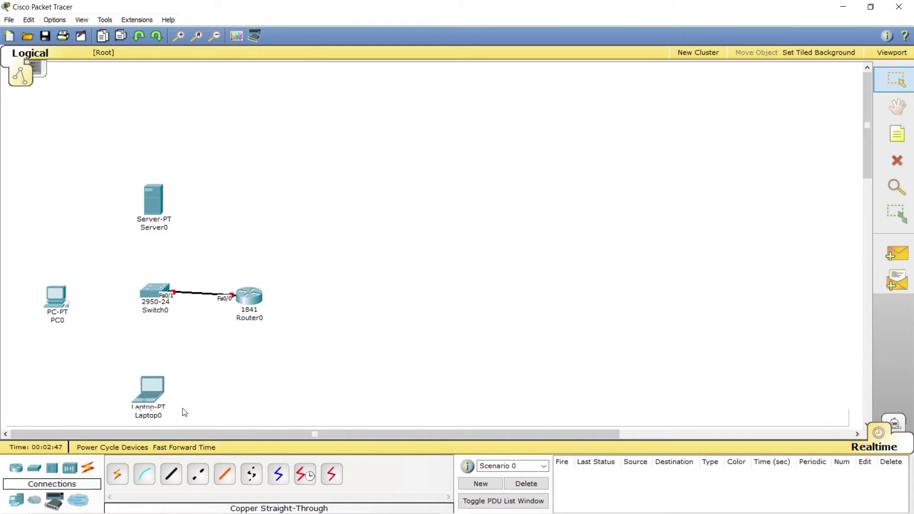
# Connect the server's FastEthernet port to the switch's FastEthernet0/2 with a Copper Straight-Through cable
pyautogui.click(172, 480)
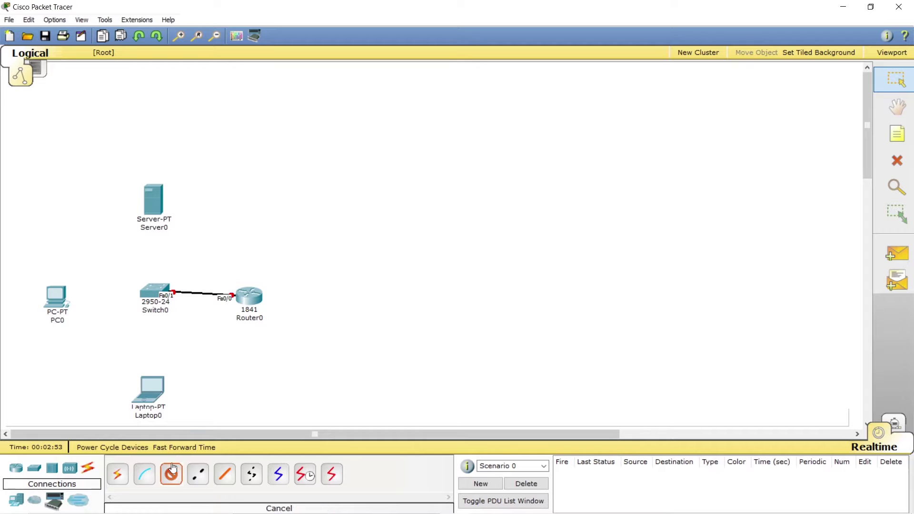
pyautogui.click(158, 205)
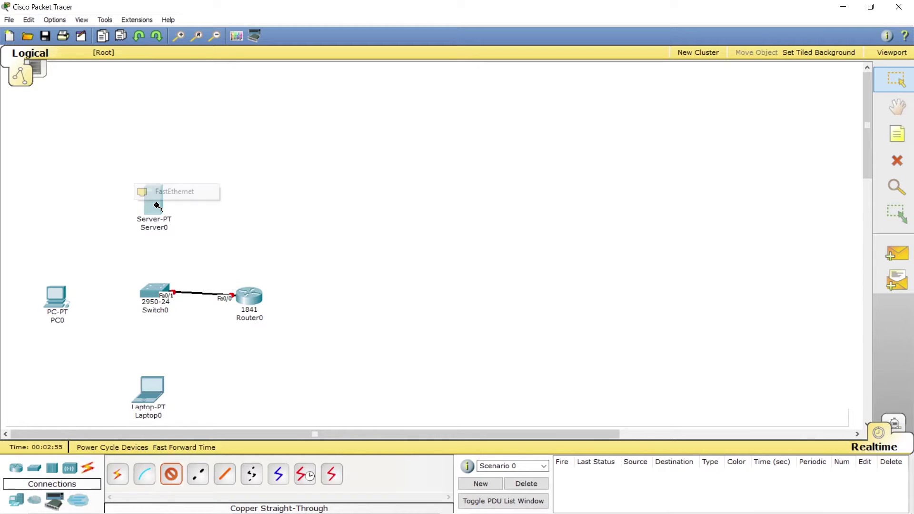
pyautogui.click(161, 192)
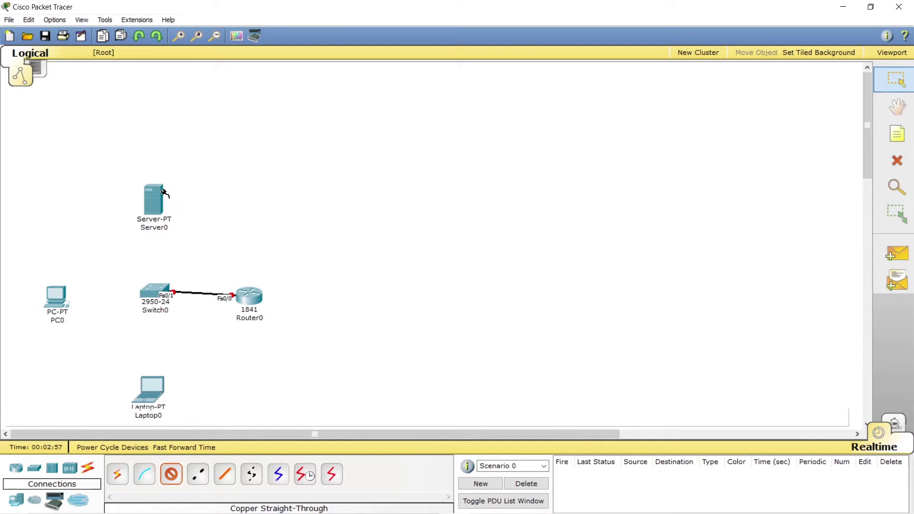
pyautogui.click(156, 296)
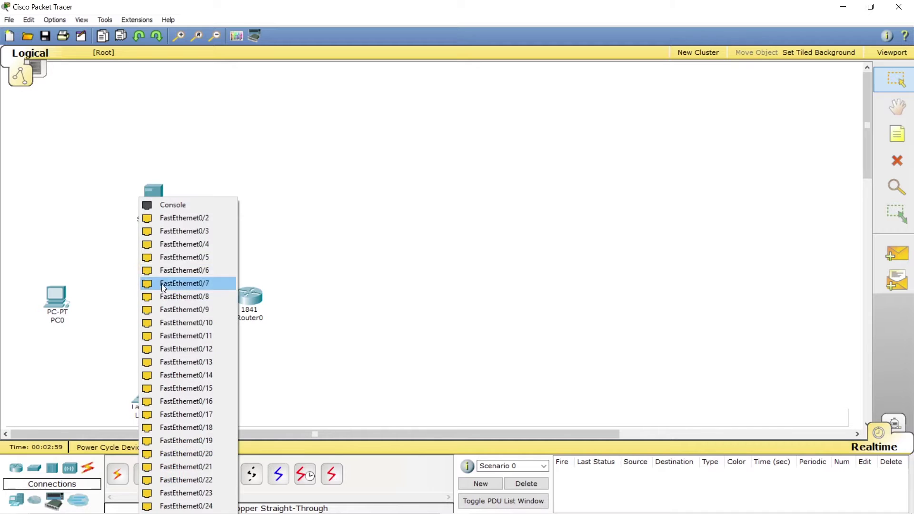
pyautogui.click(164, 217)
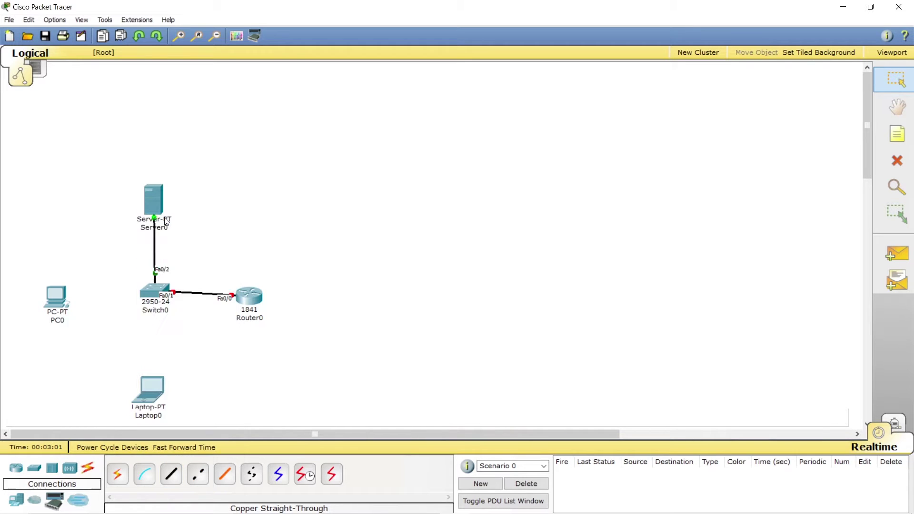
# Connect the PC's FastEthernet port to the switch's FastEthernet0/3 with a Copper Straight-Through cable
pyautogui.click(171, 473)
pyautogui.click(176, 483)
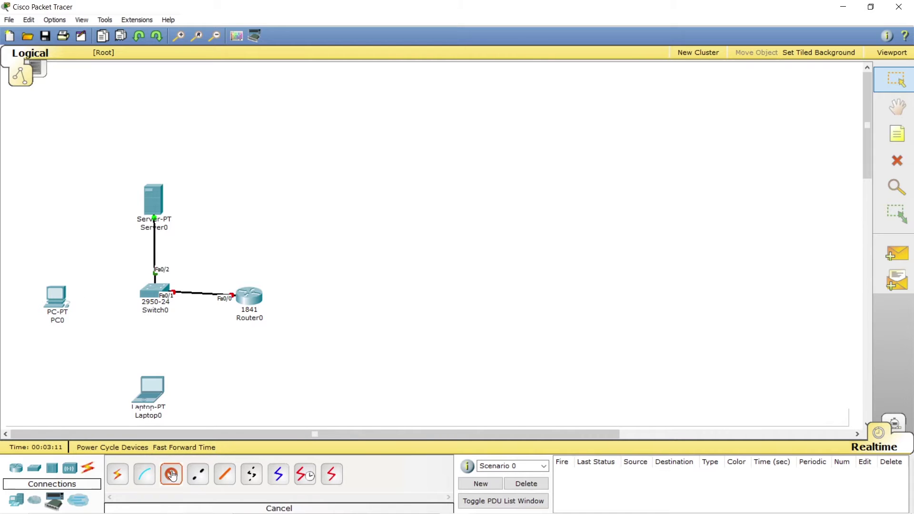
pyautogui.click(58, 301)
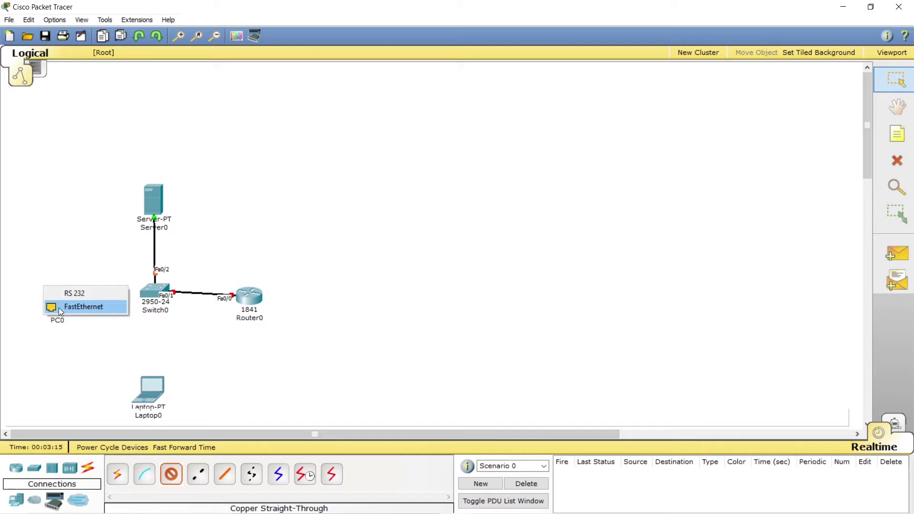
pyautogui.click(59, 308)
pyautogui.click(155, 296)
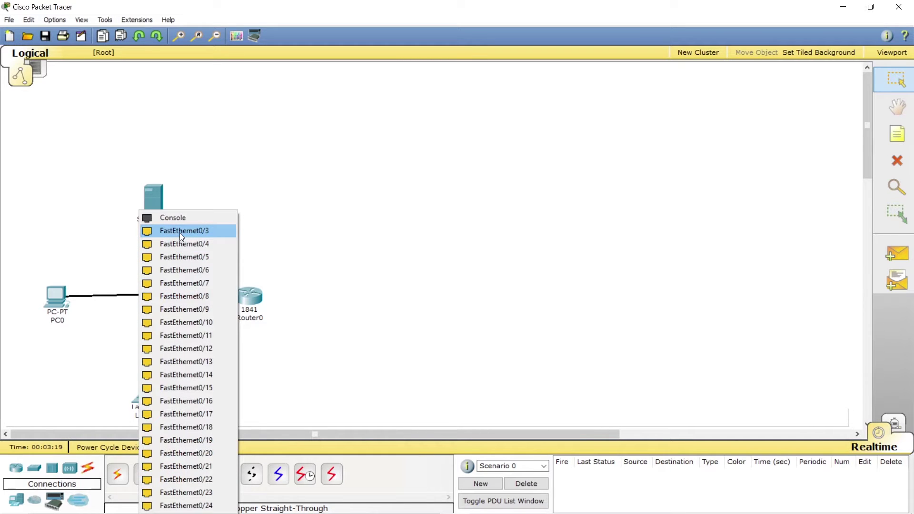
pyautogui.click(179, 233)
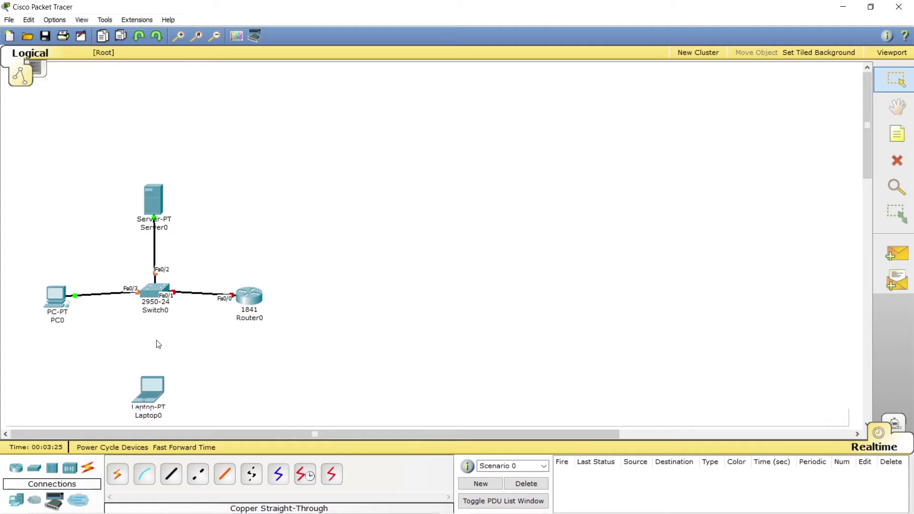
# Connect the laptop's FastEthernet port to the switch's FastEthernet0/4 with a Copper Straight-Through cable
pyautogui.click(172, 475)
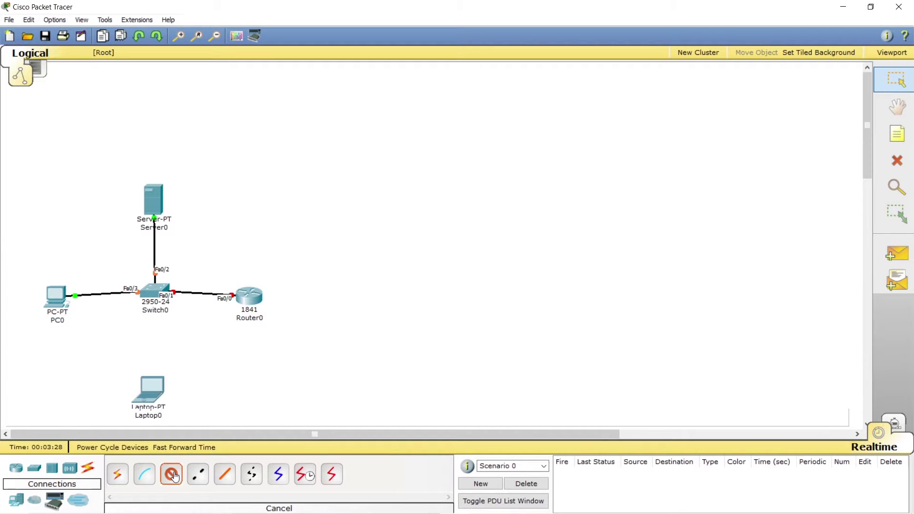
pyautogui.click(158, 392)
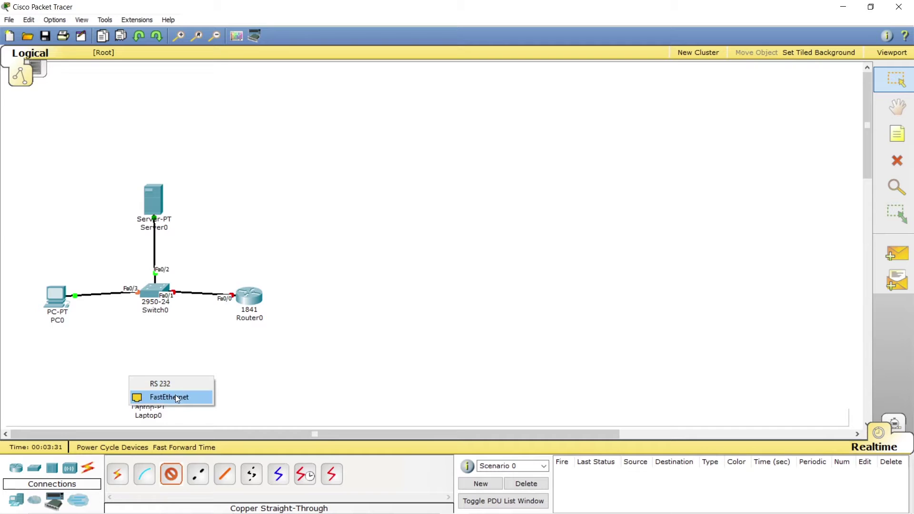
pyautogui.click(177, 399)
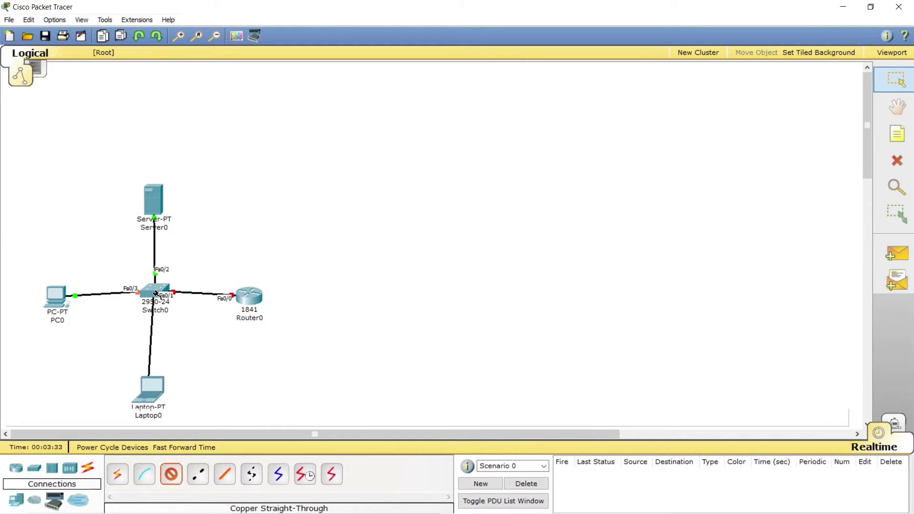
pyautogui.click(156, 293)
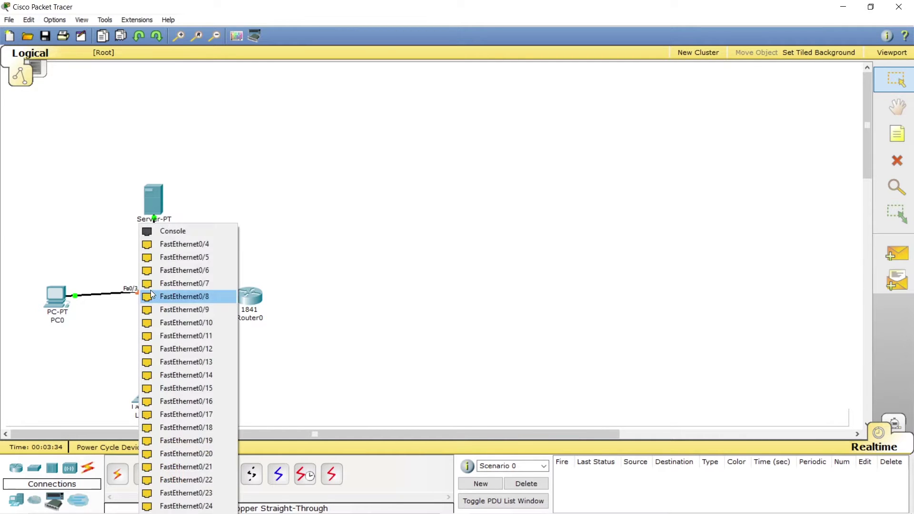
pyautogui.click(168, 243)
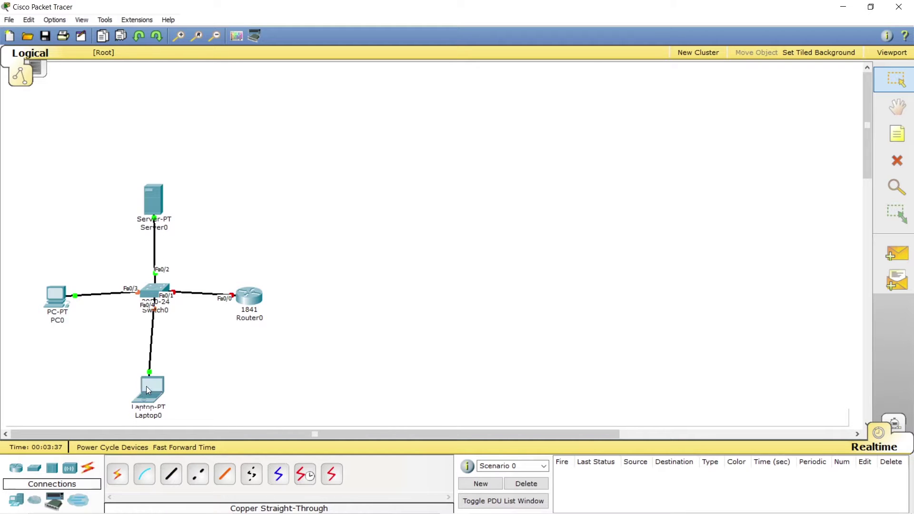
# Reposition the laptop, PC and router slightly so their cables run straight to the switch
pyautogui.moveTo(146, 387); pyautogui.dragTo(151, 379)
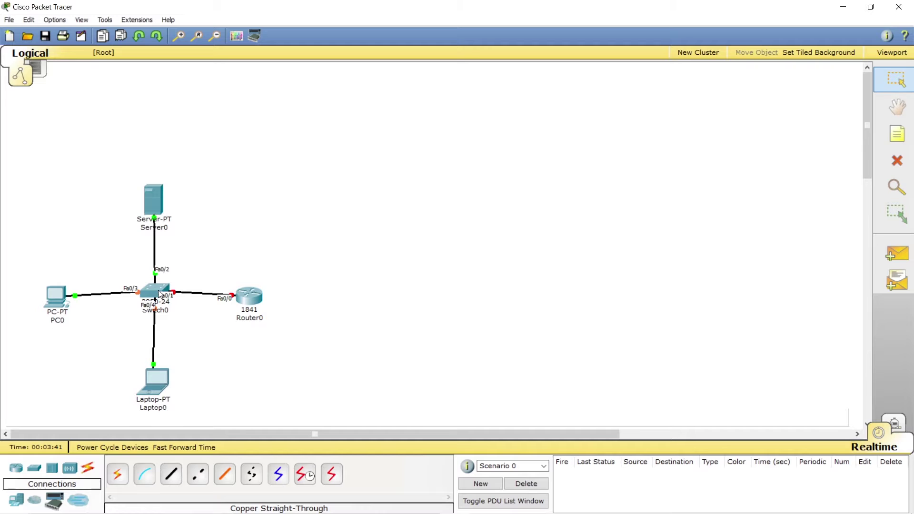
pyautogui.moveTo(62, 305); pyautogui.dragTo(64, 297)
pyautogui.moveTo(251, 300); pyautogui.dragTo(254, 293)
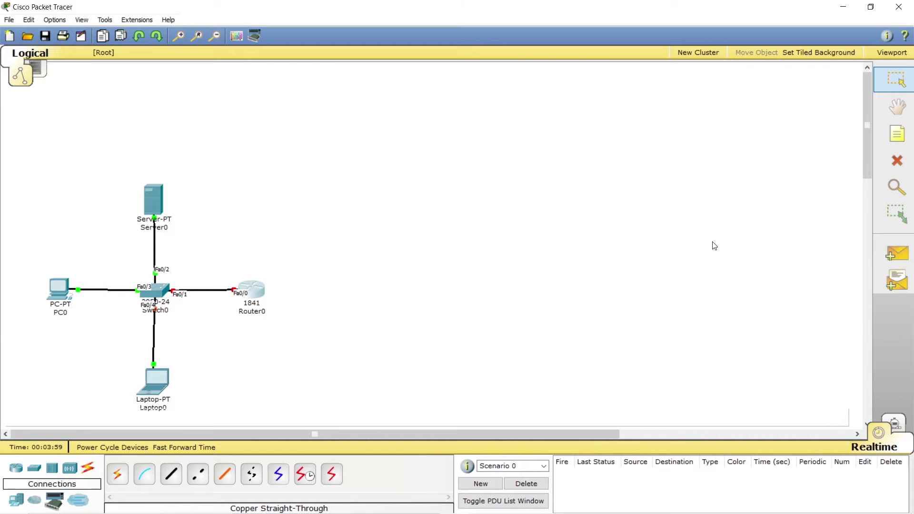
pyautogui.moveTo(262, 292); pyautogui.dragTo(257, 290)
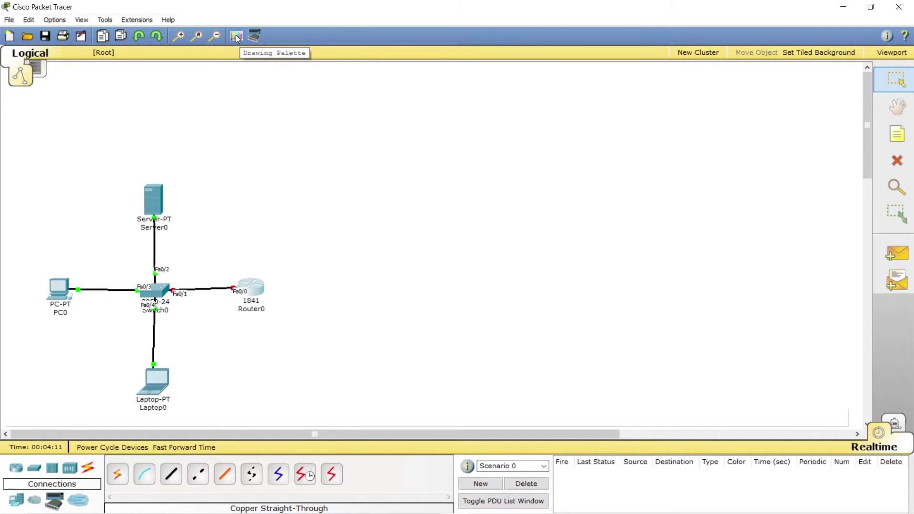
# Draw a cyan-filled rectangle (RGB 0, 255, 255) behind the whole topology, enclosing the server, PC, switch, router and laptop
pyautogui.click(237, 37)
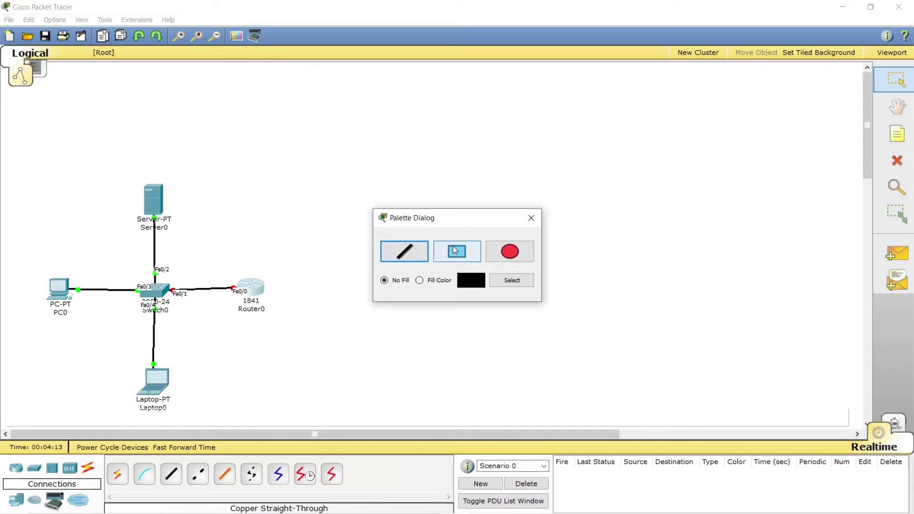
pyautogui.click(420, 281)
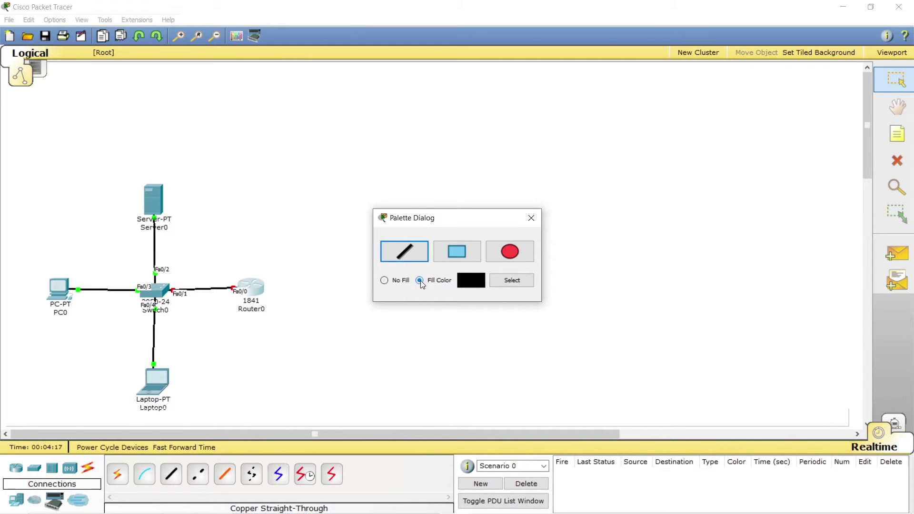
pyautogui.click(455, 254)
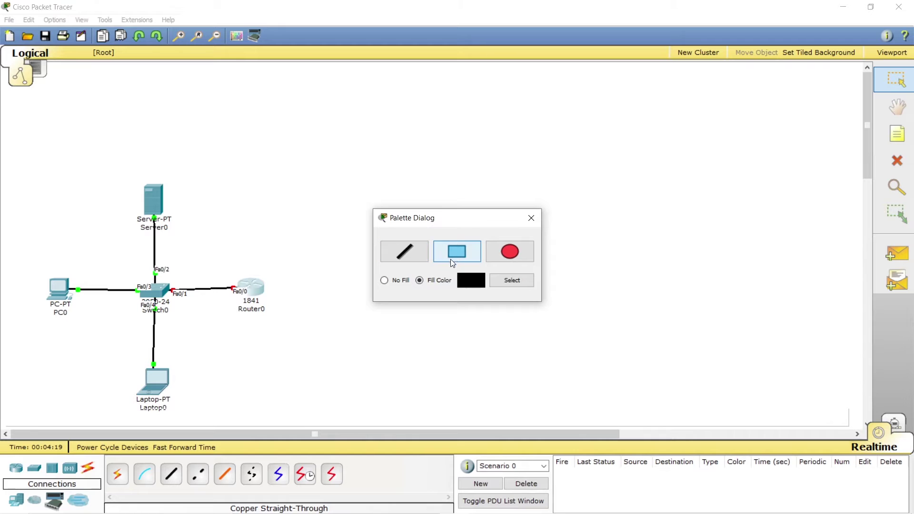
pyautogui.click(518, 284)
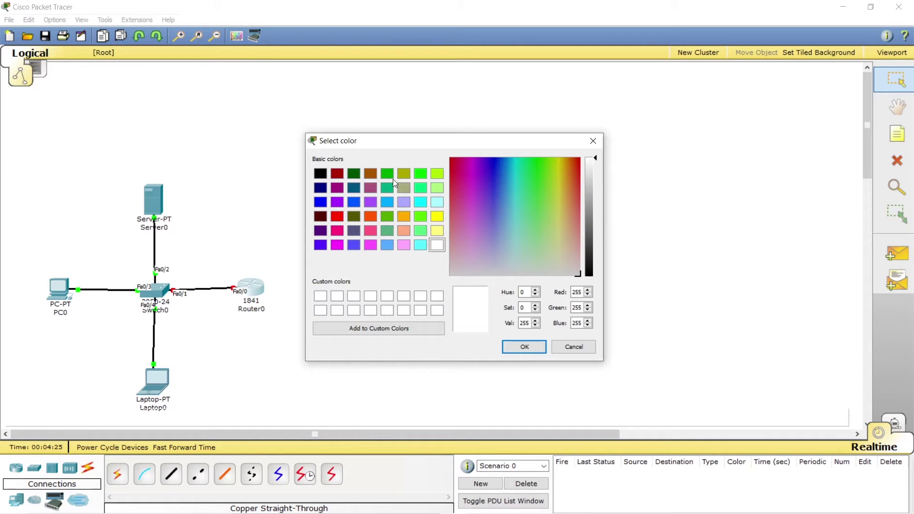
pyautogui.click(423, 203)
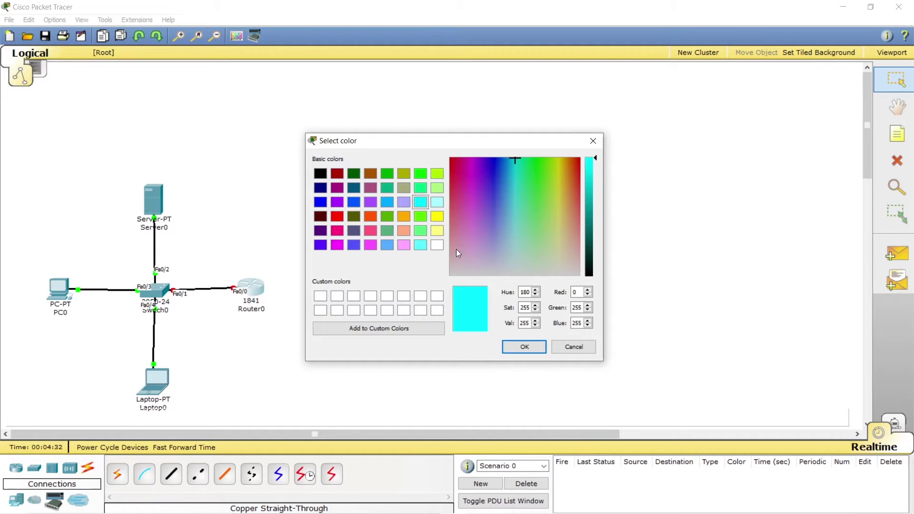
pyautogui.click(524, 348)
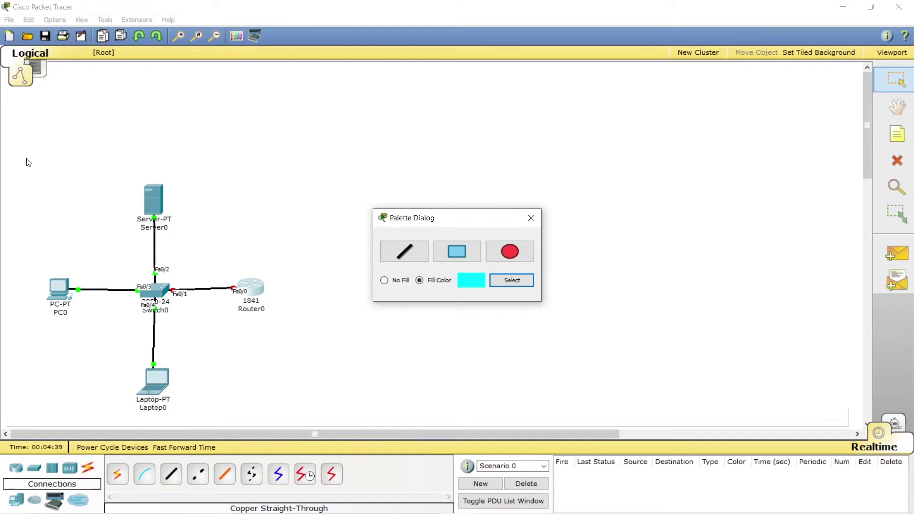
pyautogui.moveTo(25, 151)
pyautogui.mouseDown()
pyautogui.moveTo(233, 328)
pyautogui.moveTo(292, 420)
pyautogui.mouseUp()
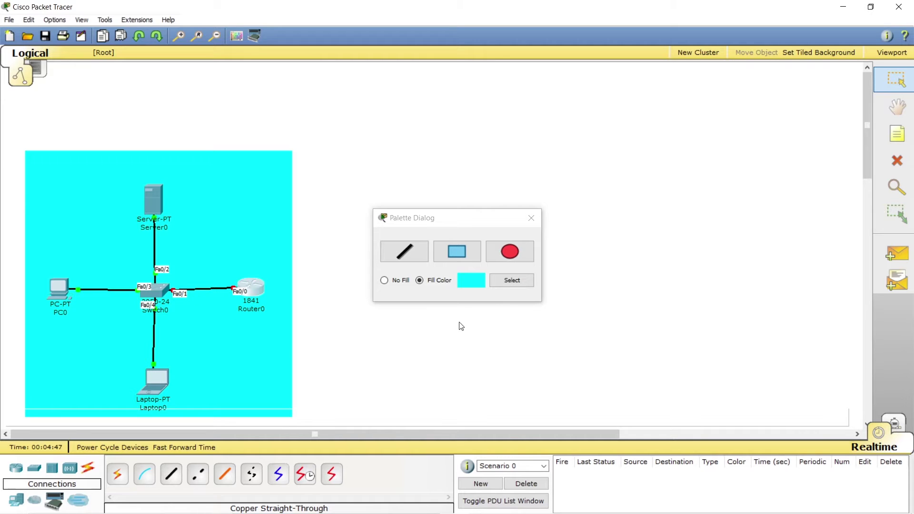
pyautogui.click(532, 220)
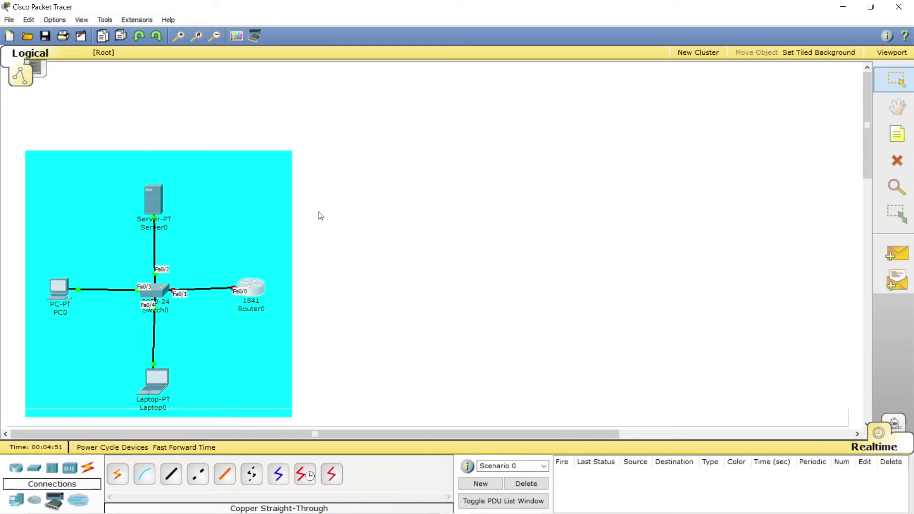
# Place a note reading MEDAN just above the server inside the cyan rectangle
pyautogui.click(898, 137)
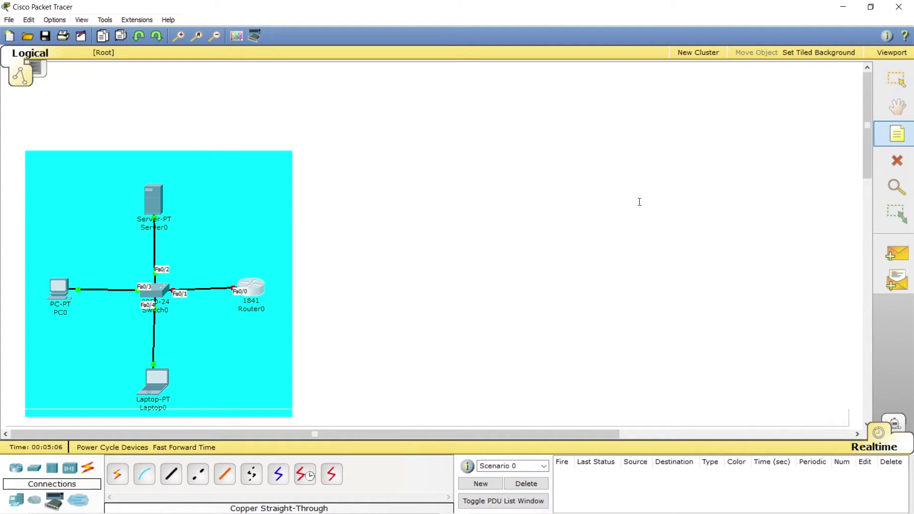
pyautogui.click(132, 170)
pyautogui.write('MEDAN')
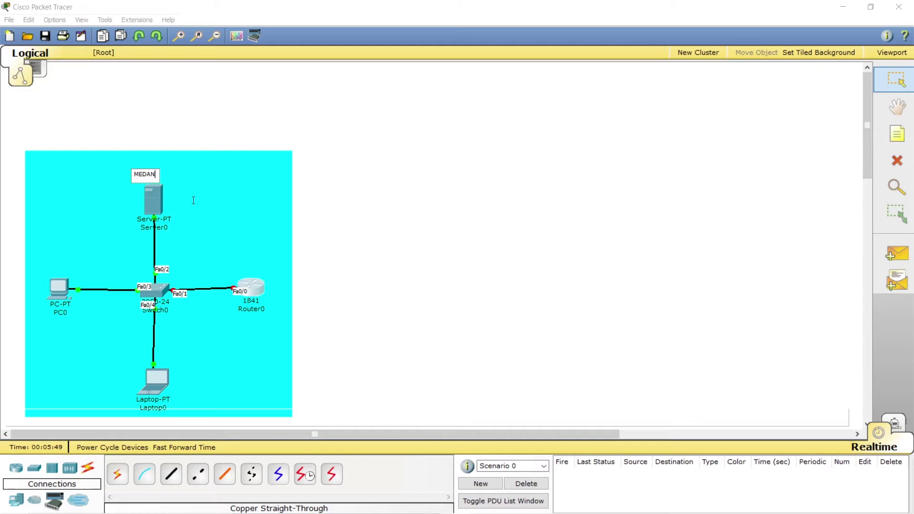
# Add a note with the network address 192.168.1.0 above the server and align the MEDAN note directly over it
pyautogui.click(899, 138)
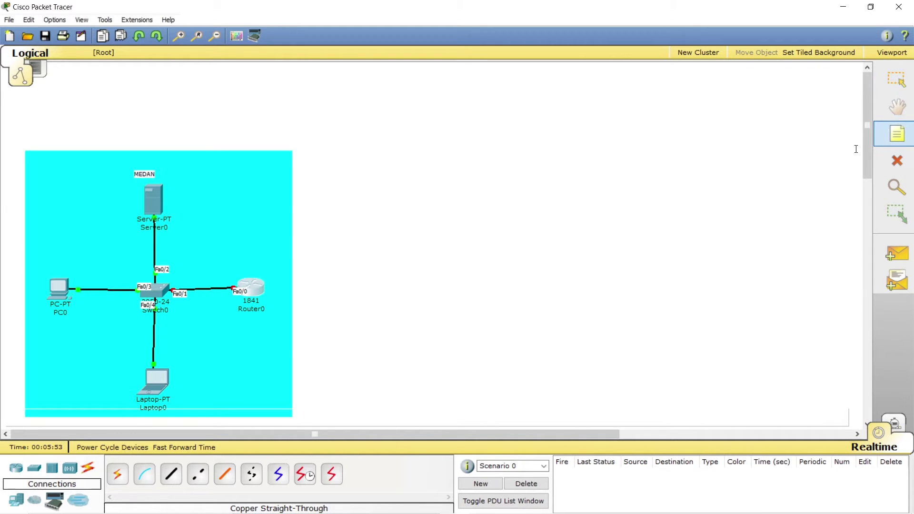
pyautogui.click(158, 178)
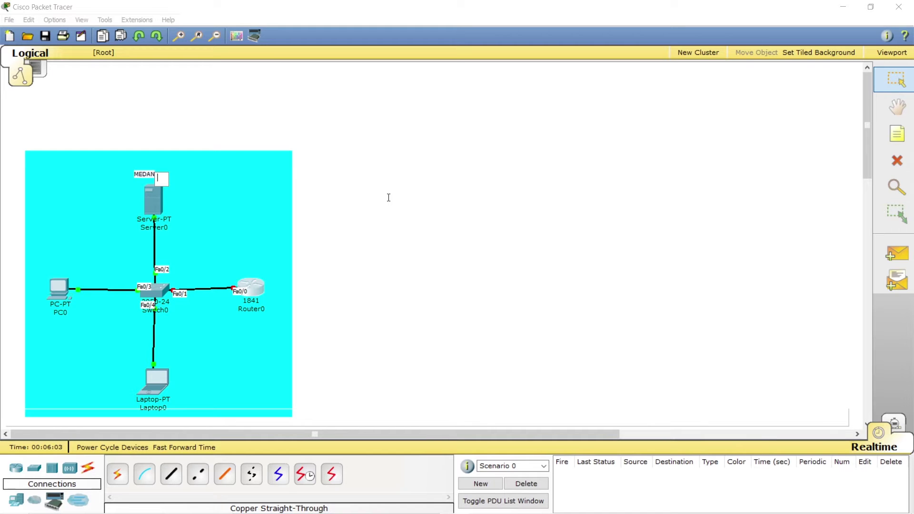
pyautogui.write('192.168.1.0')
pyautogui.click(210, 191)
pyautogui.moveTo(144, 177); pyautogui.dragTo(155, 162)
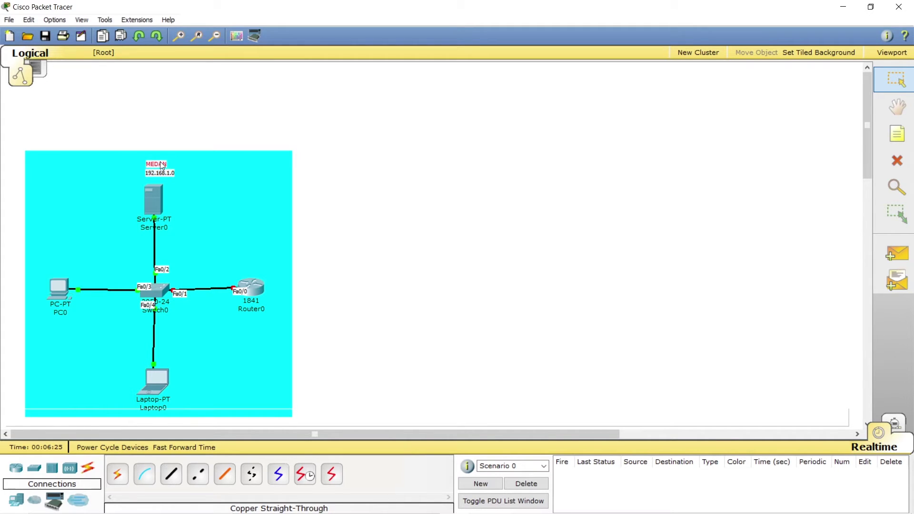
pyautogui.moveTo(160, 162); pyautogui.dragTo(163, 162)
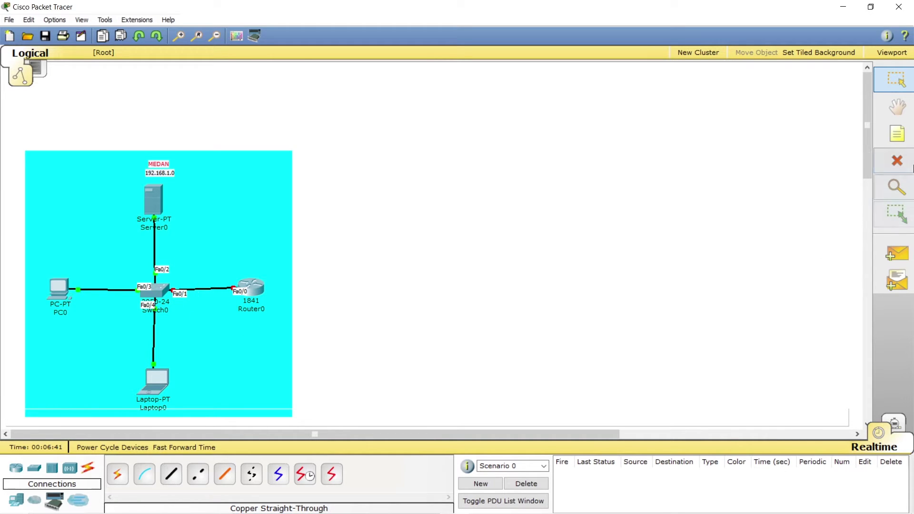
# Add a note with the address 192.168.1.1 and position it directly below the router's label
pyautogui.click(897, 134)
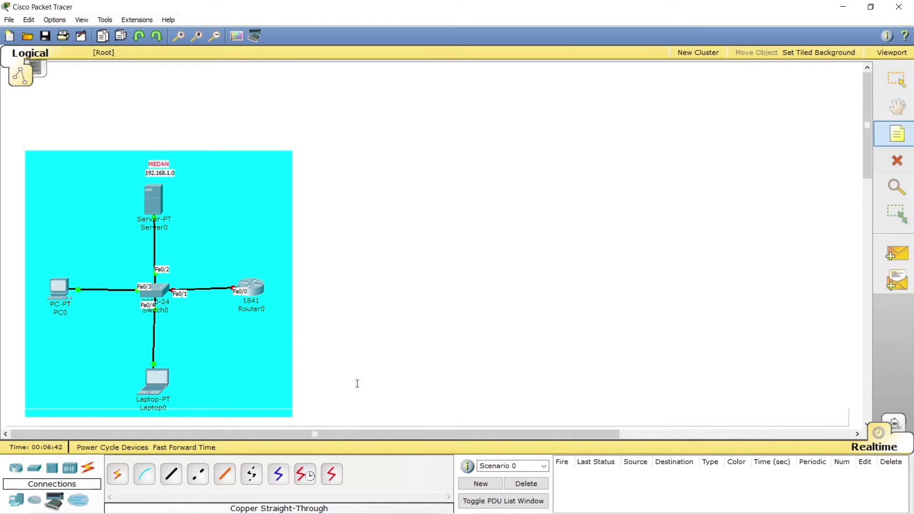
pyautogui.click(227, 314)
pyautogui.write('192.1')
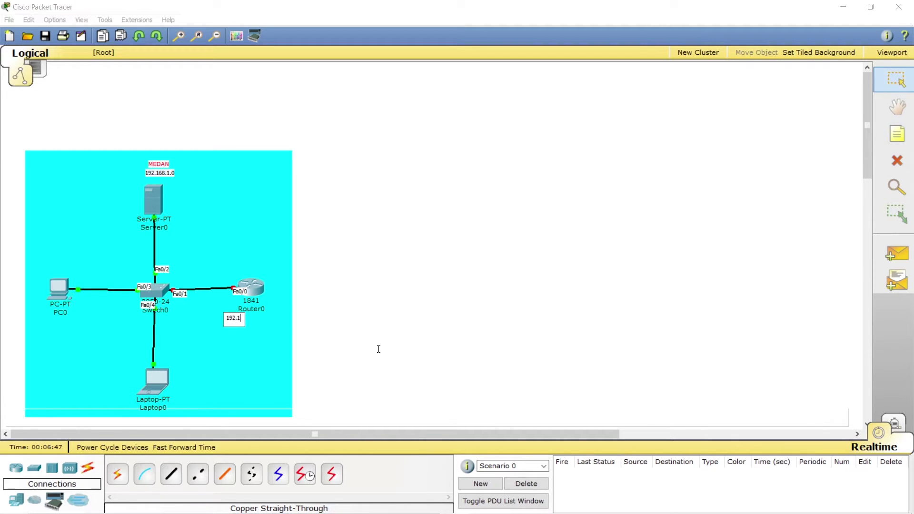
pyautogui.write('68.1.1')
pyautogui.click(248, 320)
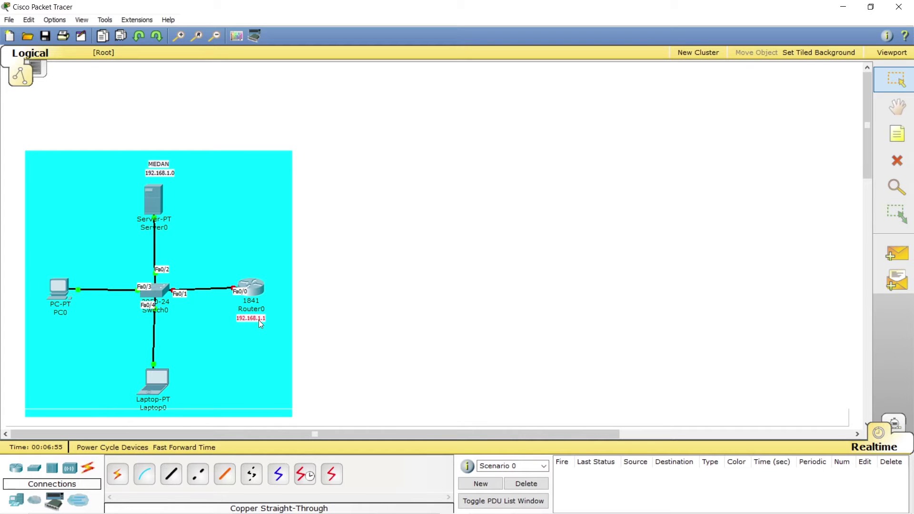
# Add a note with the address 192.168.1.2 beside the server, on the side facing the router
pyautogui.click(895, 137)
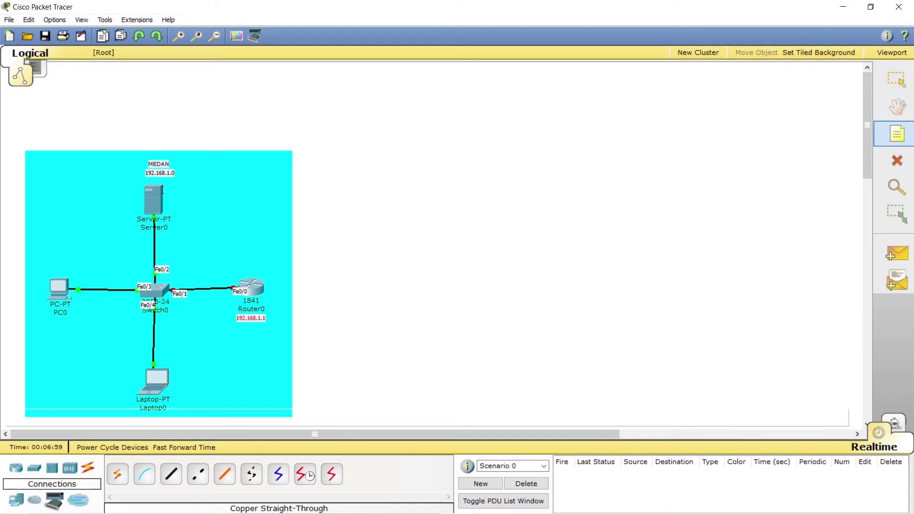
pyautogui.click(176, 196)
pyautogui.write('1')
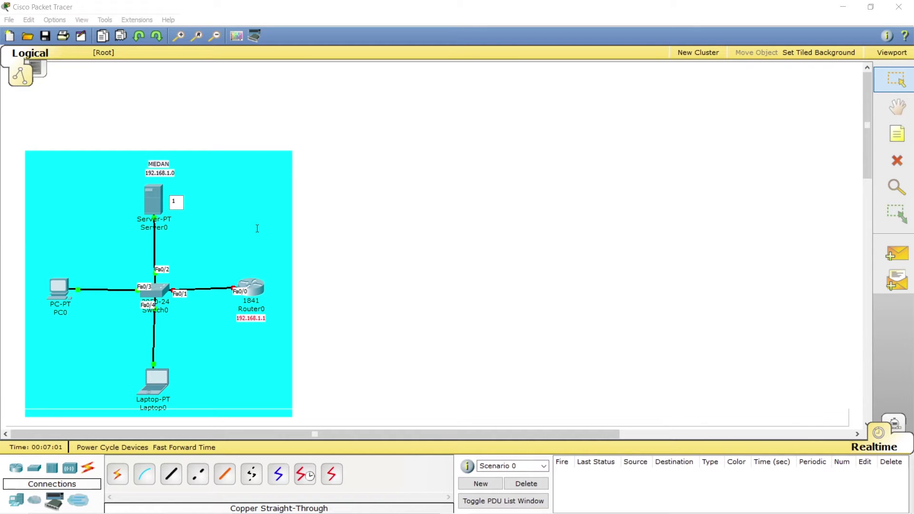
pyautogui.write('92.168.1.2')
pyautogui.click(210, 212)
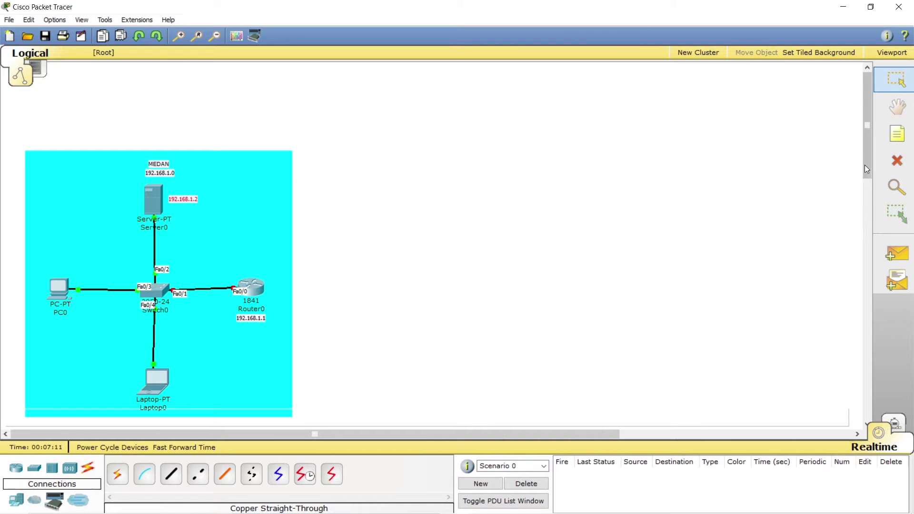
# Add a note with the address 192.168.1.3 for the PC and position it below the PC's label
pyautogui.click(897, 133)
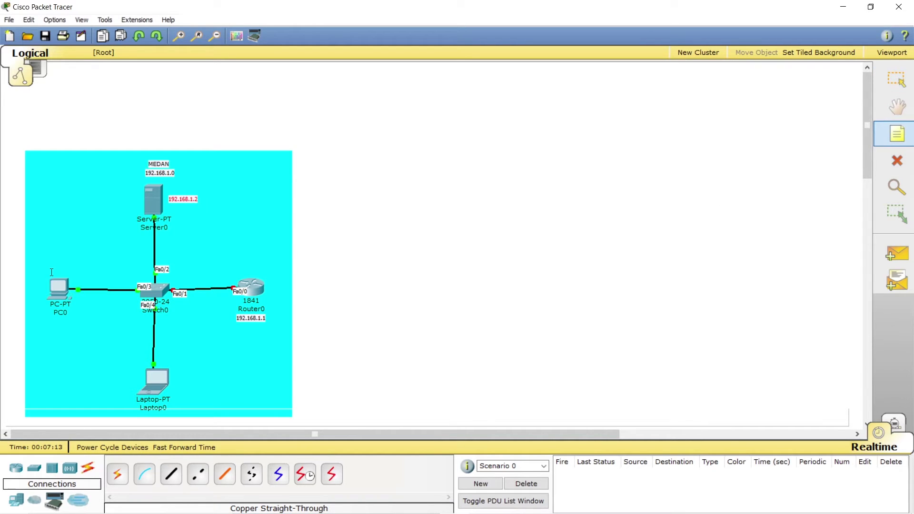
pyautogui.click(48, 267)
pyautogui.write('192')
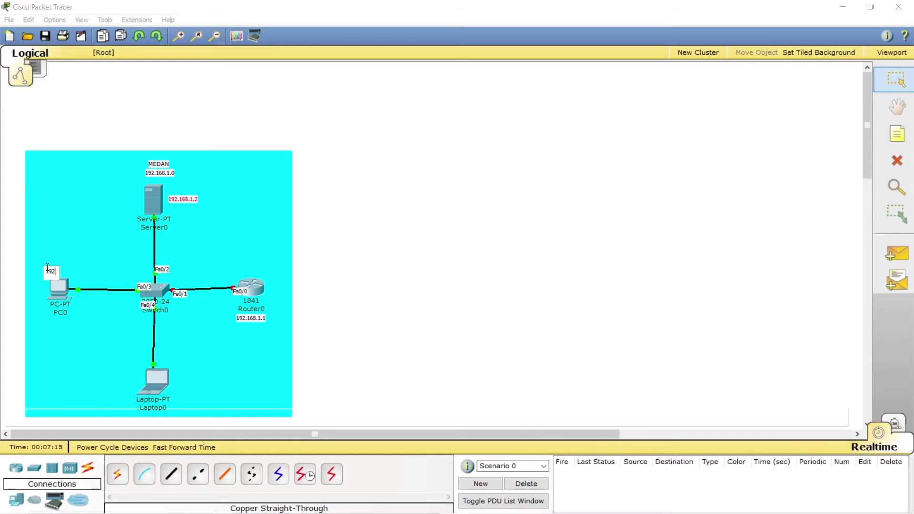
pyautogui.write('.168.1.3')
pyautogui.click(97, 272)
pyautogui.click(72, 271)
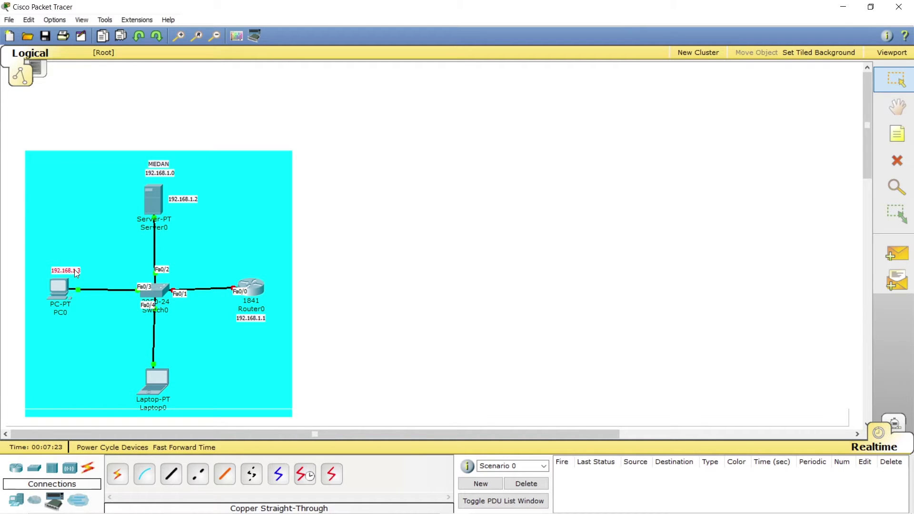
pyautogui.moveTo(69, 274); pyautogui.dragTo(67, 324)
# Add a note with the address 192.168.1.4 beside the laptop
pyautogui.click(897, 135)
pyautogui.click(187, 380)
pyautogui.write('192.168')
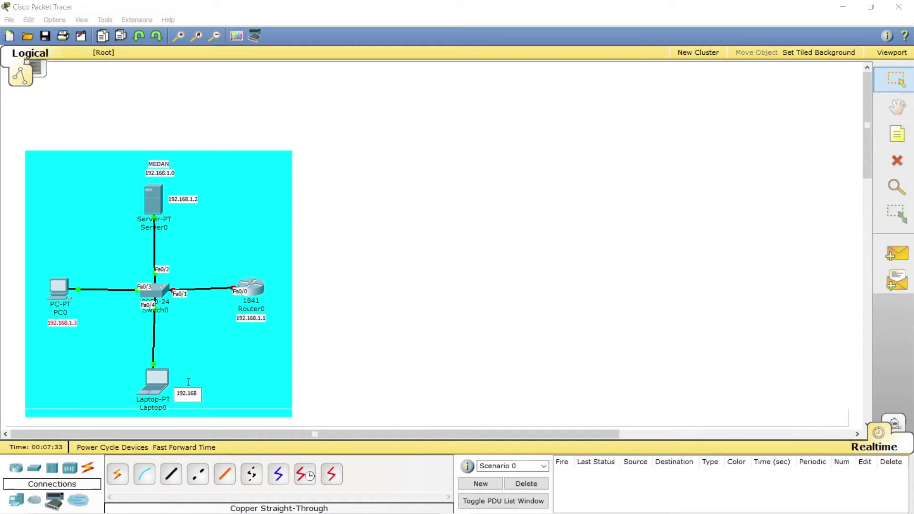
pyautogui.write('.1.4')
pyautogui.click(242, 391)
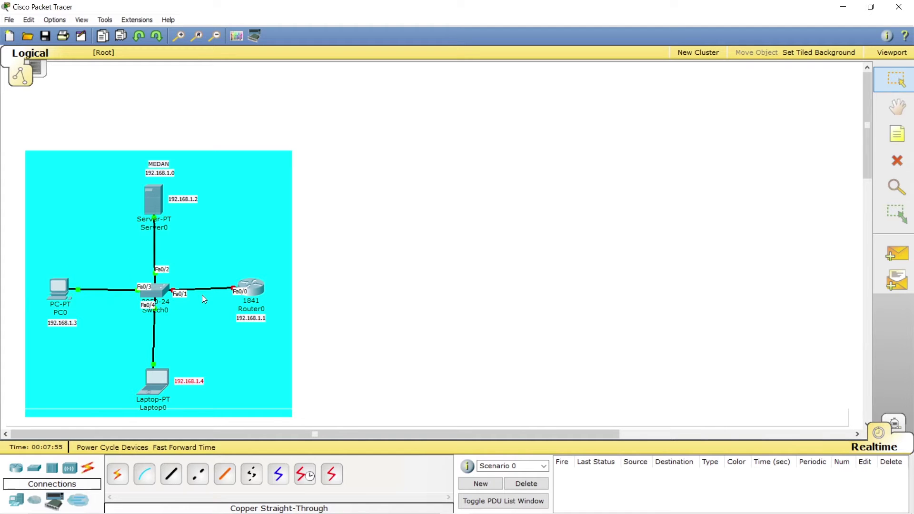
# View the router's FastEthernet0/0 interface configuration with its window moved clear of the topology, then close it
pyautogui.click(256, 350)
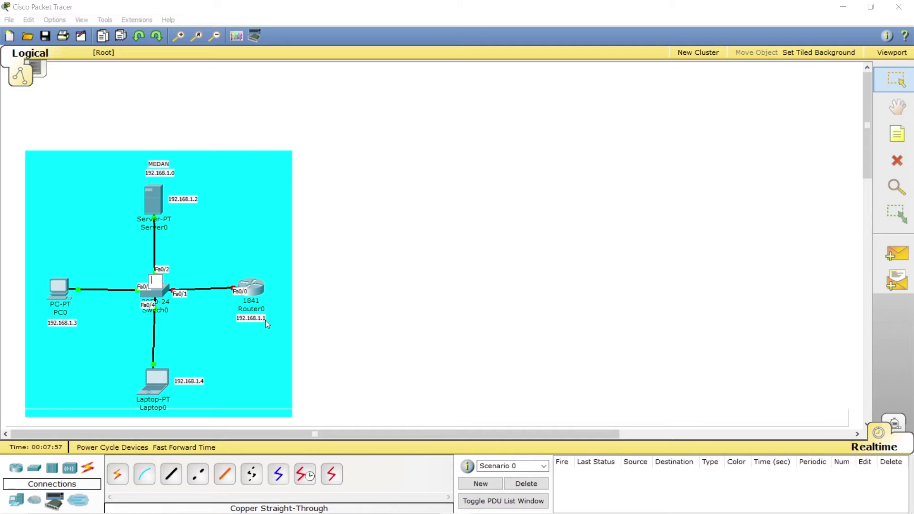
pyautogui.click(261, 288)
pyautogui.moveTo(213, 27); pyautogui.dragTo(273, 40)
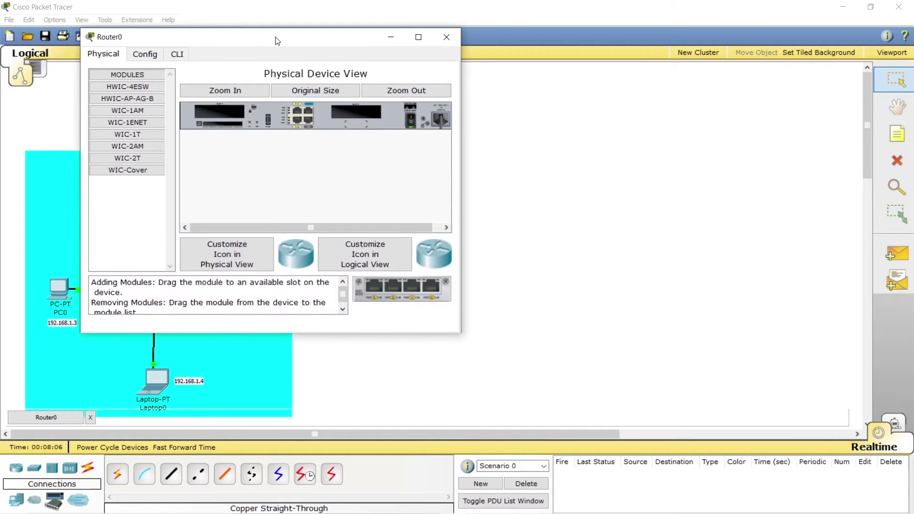
pyautogui.click(152, 56)
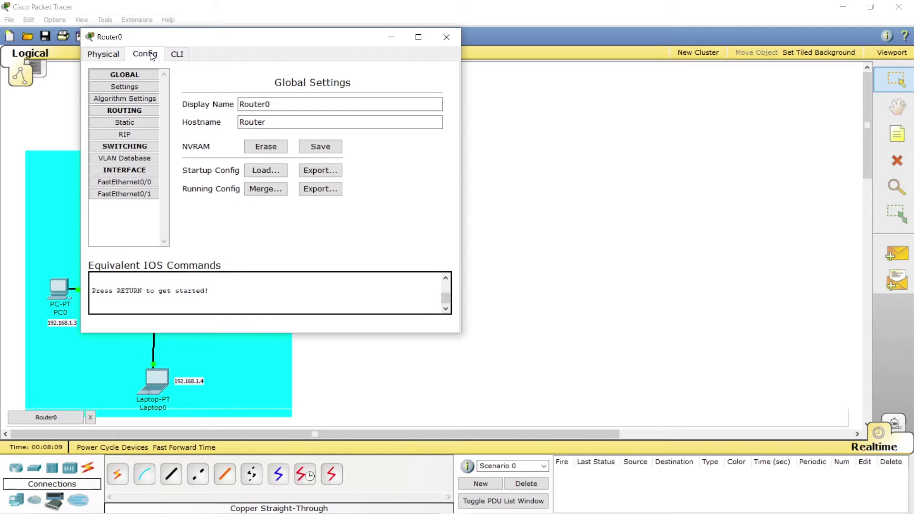
pyautogui.moveTo(299, 46); pyautogui.dragTo(491, 51)
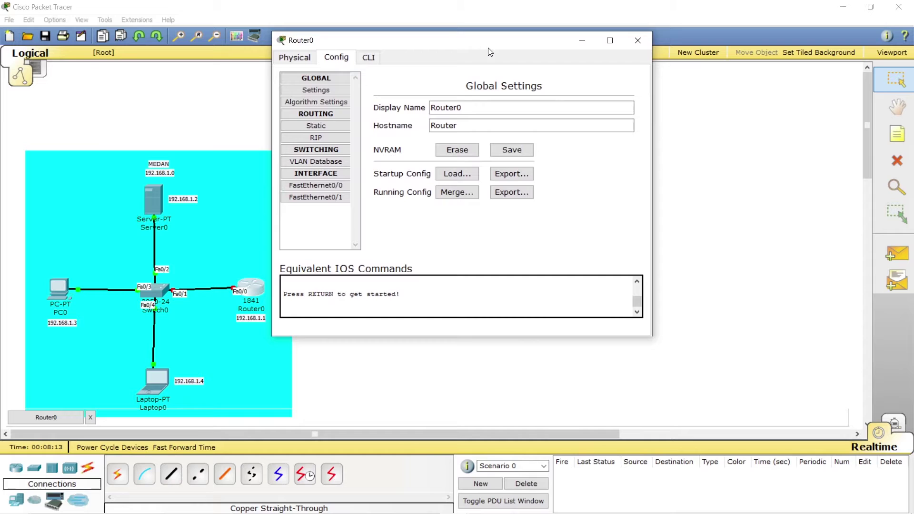
pyautogui.click(328, 185)
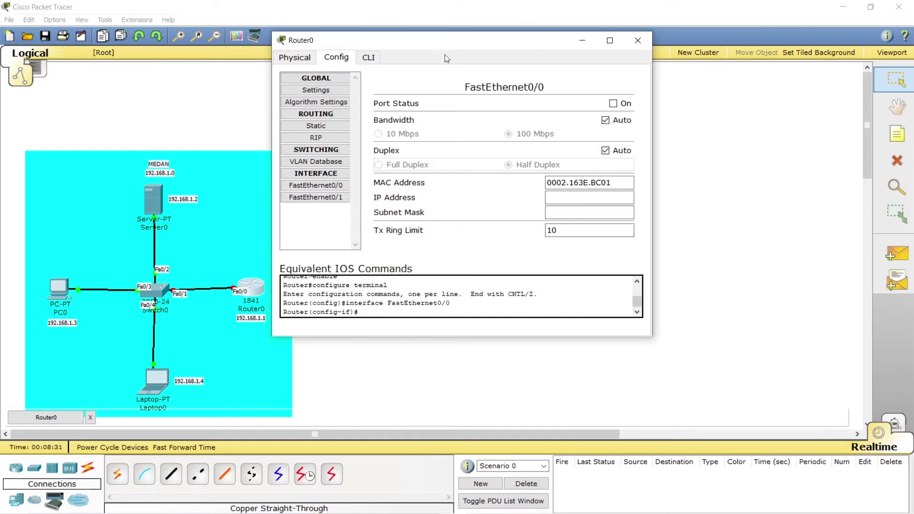
pyautogui.click(638, 40)
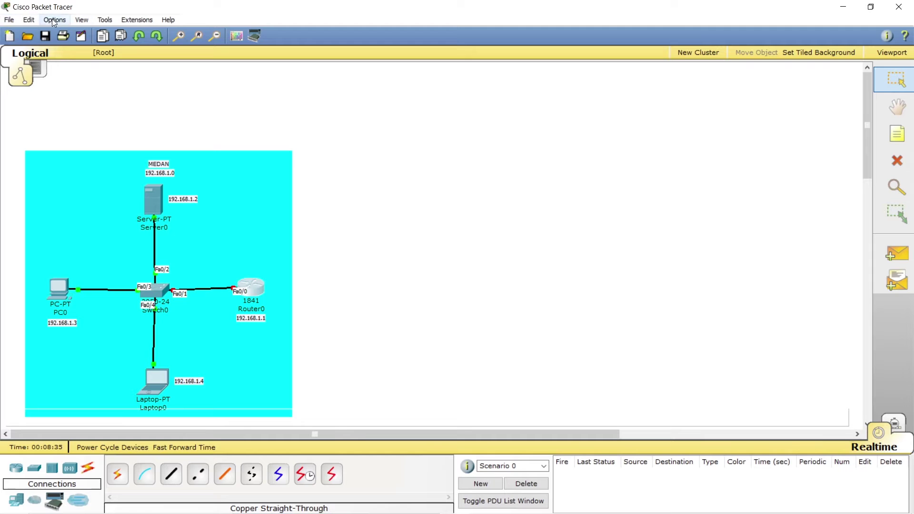
# Check the interface preferences for the Always Show Port Labels option and close them
pyautogui.click(79, 19)
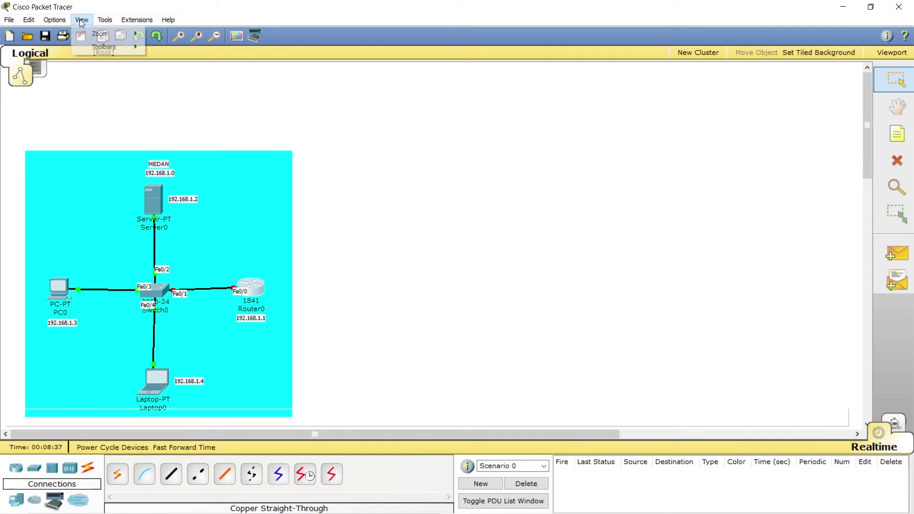
pyautogui.moveTo(55, 23)
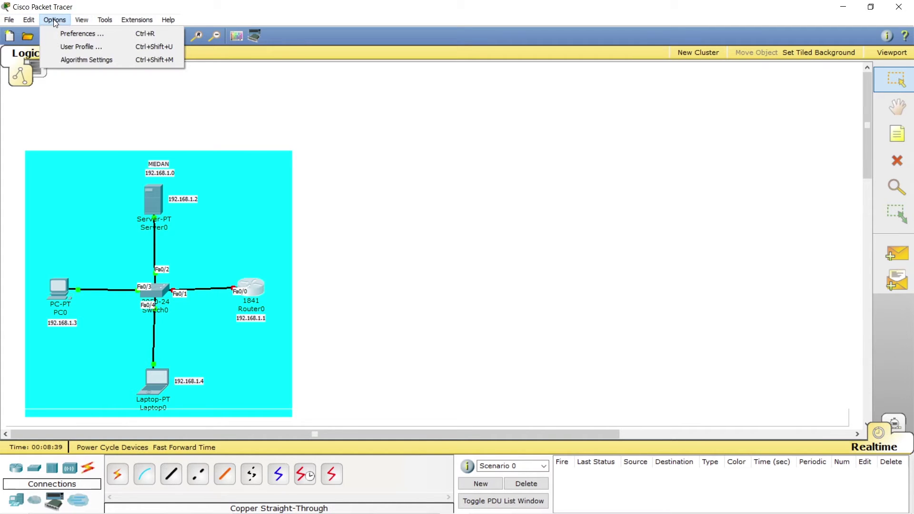
pyautogui.click(75, 34)
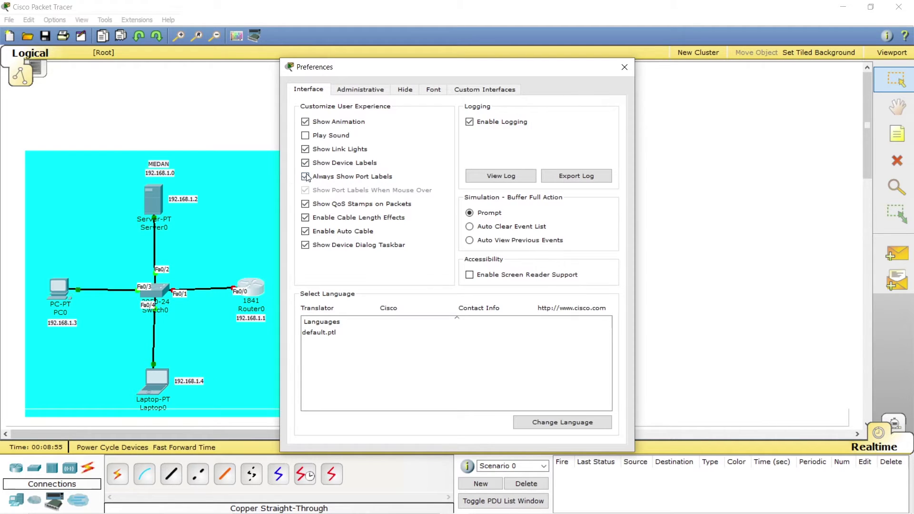
pyautogui.click(625, 68)
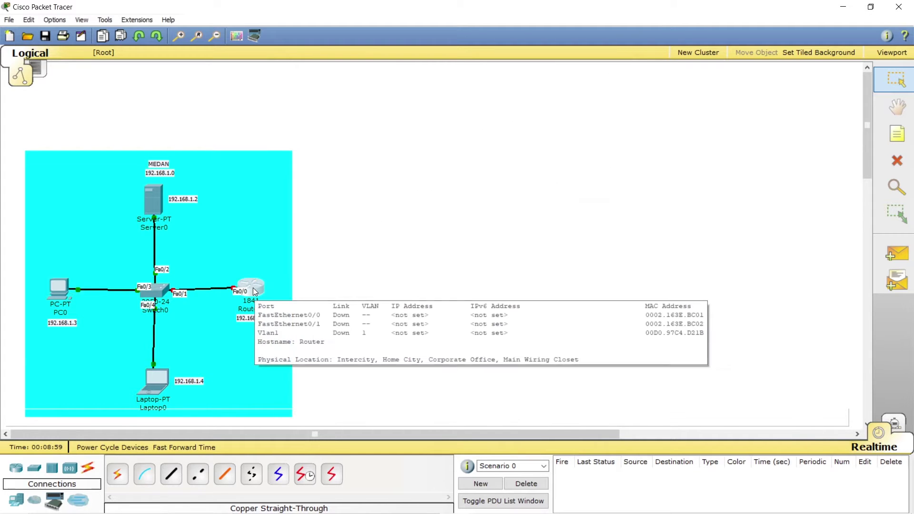
# Set the router's FastEthernet0/0 to 192.168.1.1 with subnet mask 255.255.255.0, turn its port status on and close the configuration
pyautogui.click(253, 288)
pyautogui.moveTo(265, 105); pyautogui.dragTo(474, 93)
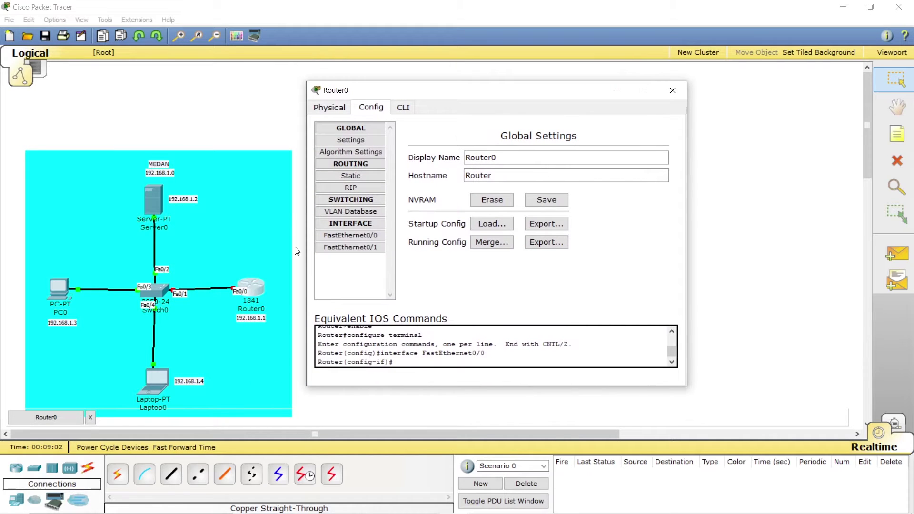
pyautogui.click(368, 236)
pyautogui.click(608, 249)
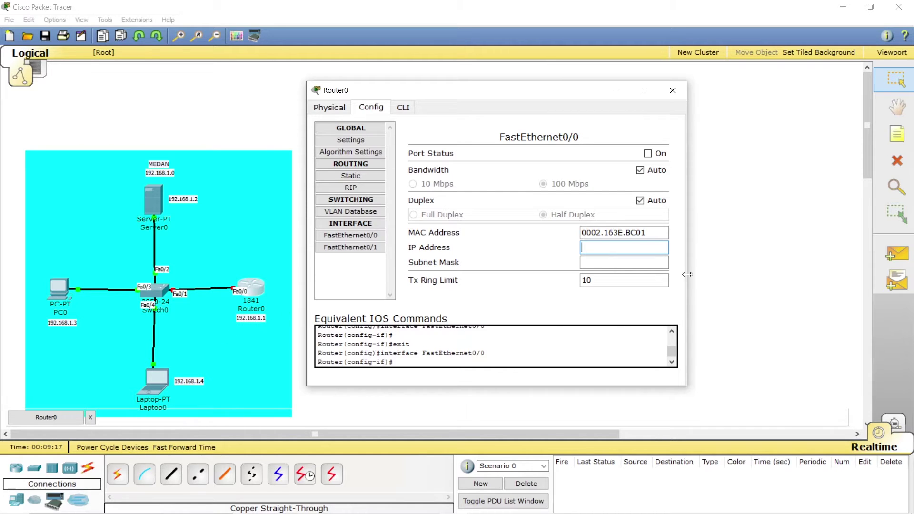
pyautogui.write('192.168')
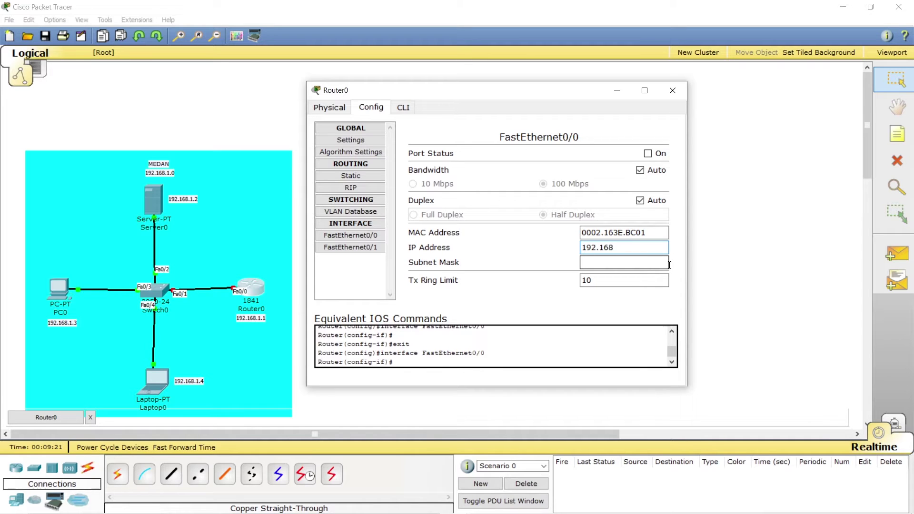
pyautogui.write('.1.1')
pyautogui.click(596, 262)
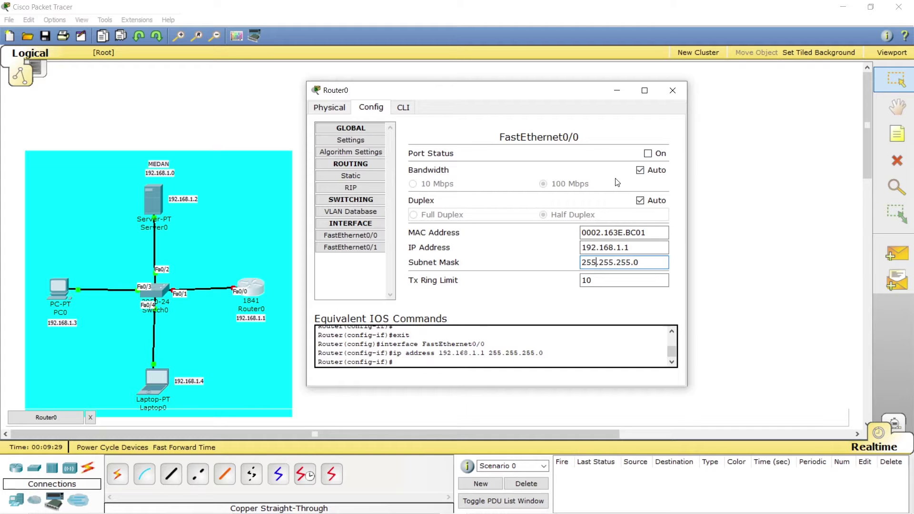
pyautogui.click(652, 156)
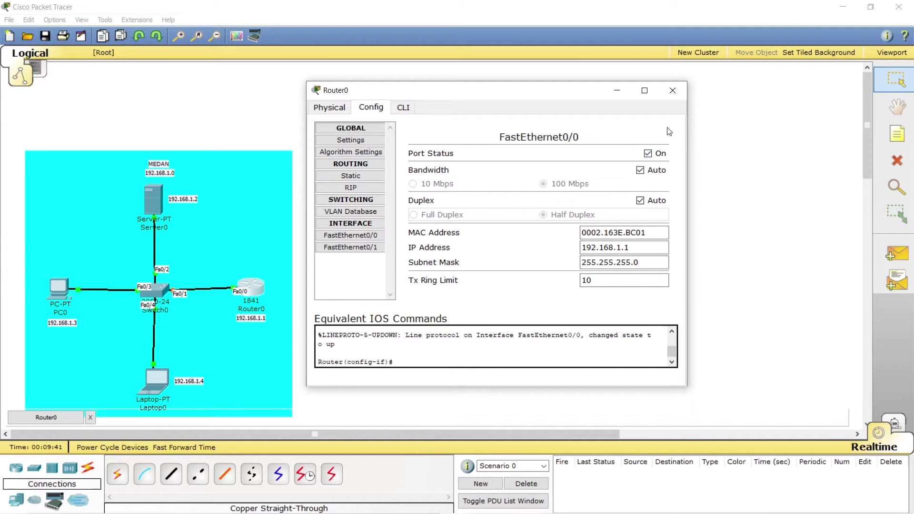
pyautogui.click(673, 91)
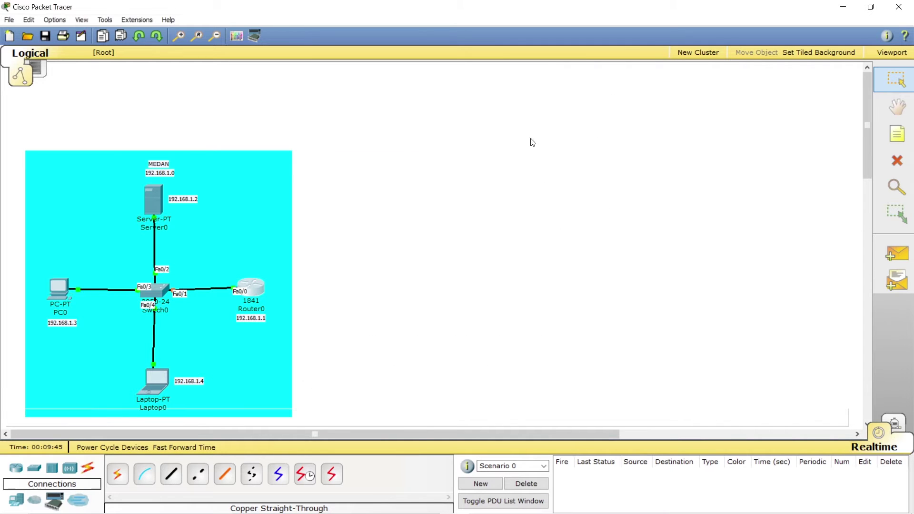
# Give the server the static IP address 192.168.1.2 with subnet mask 255.255.255.0, keeping its window clear of the topology
pyautogui.click(156, 194)
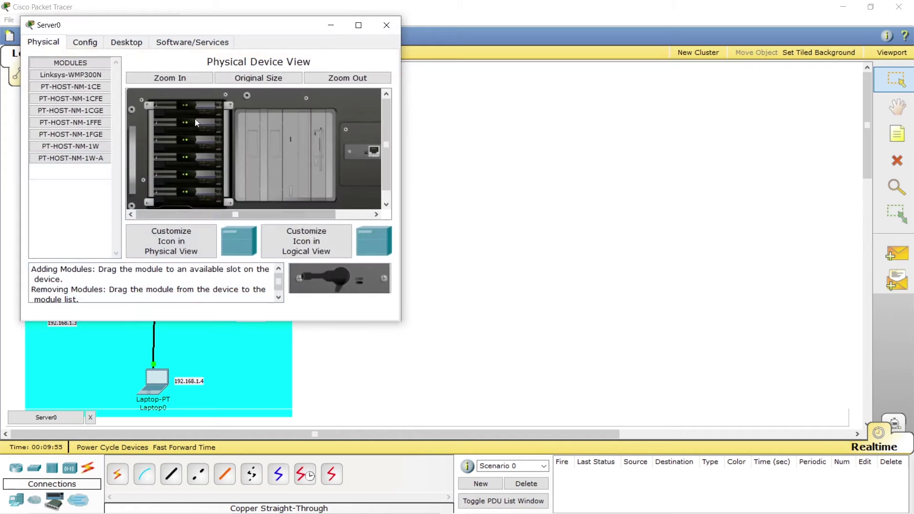
pyautogui.click(133, 43)
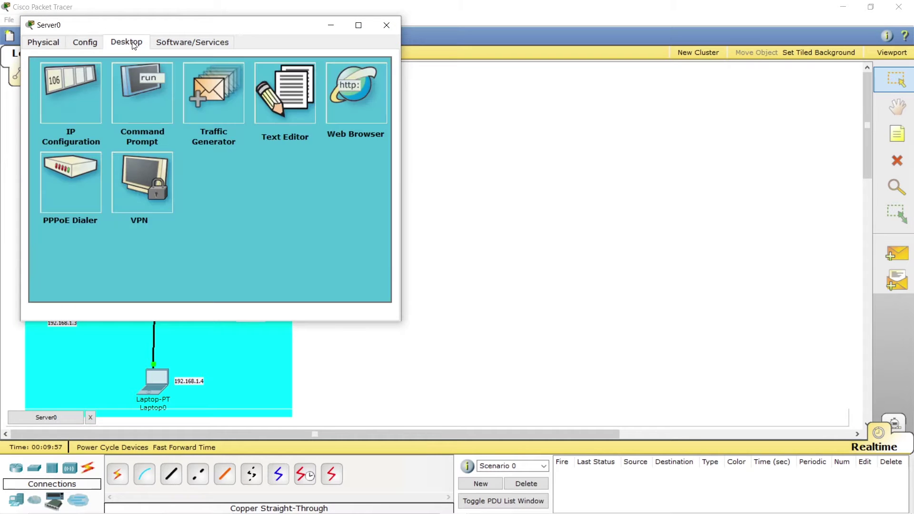
pyautogui.click(73, 81)
pyautogui.click(152, 153)
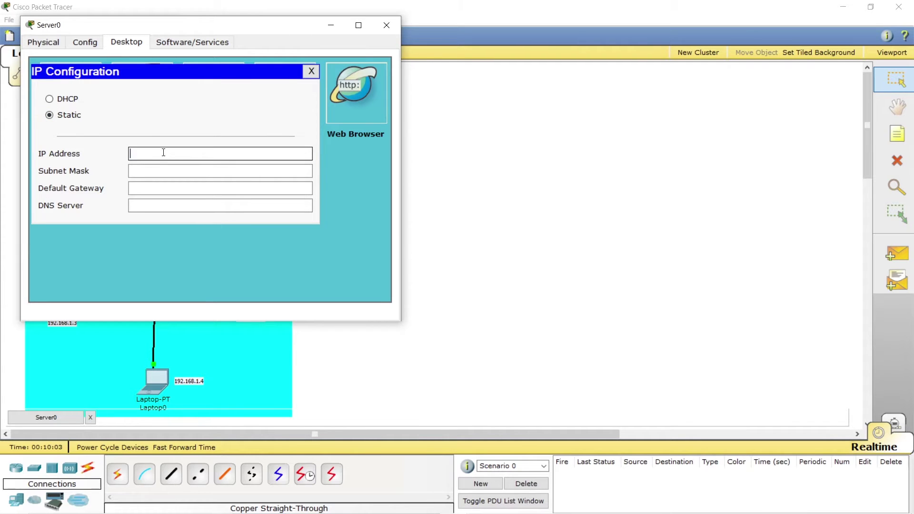
pyautogui.moveTo(221, 32); pyautogui.dragTo(506, 56)
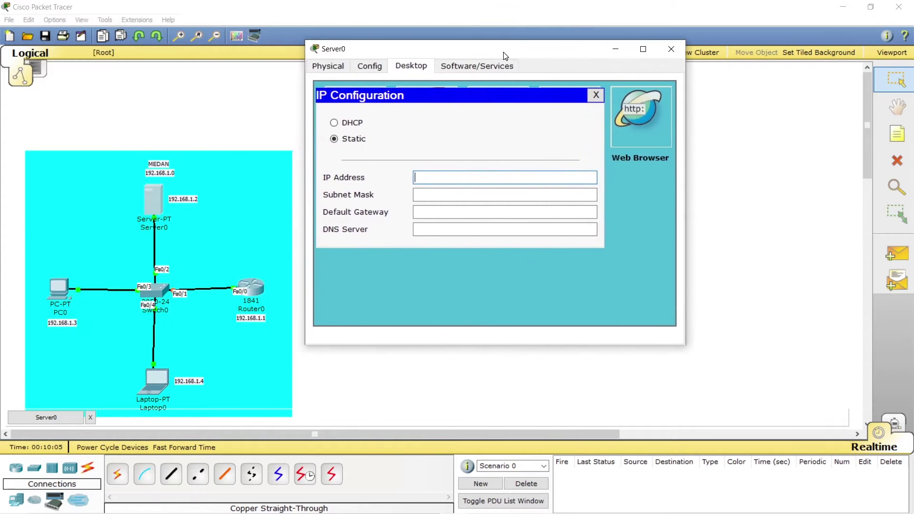
pyautogui.write('192.168')
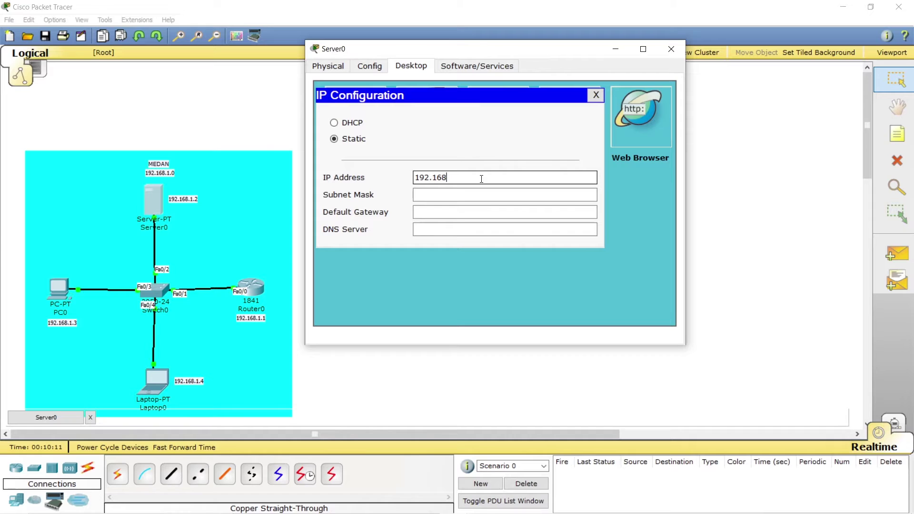
pyautogui.write('.1.2')
pyautogui.click(447, 195)
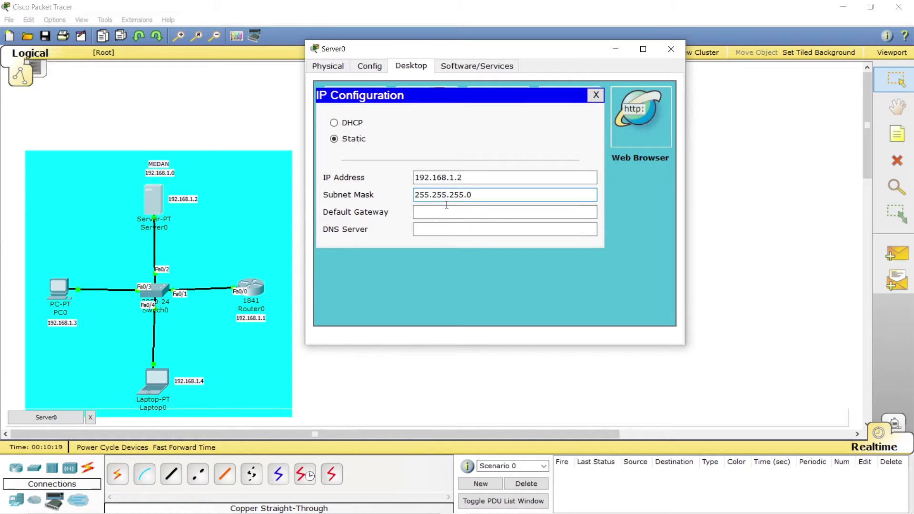
# Set the server's default gateway to 192.168.1.1 and close its window
pyautogui.click(442, 211)
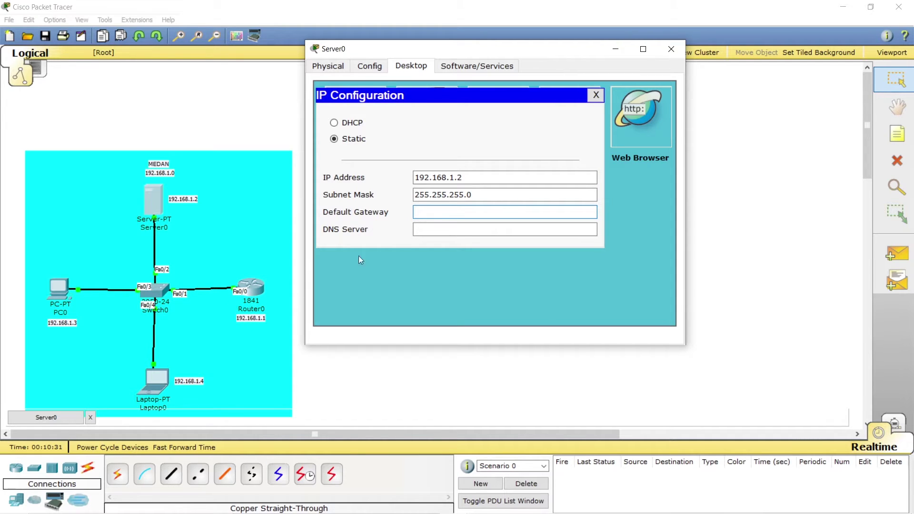
pyautogui.write('192.1')
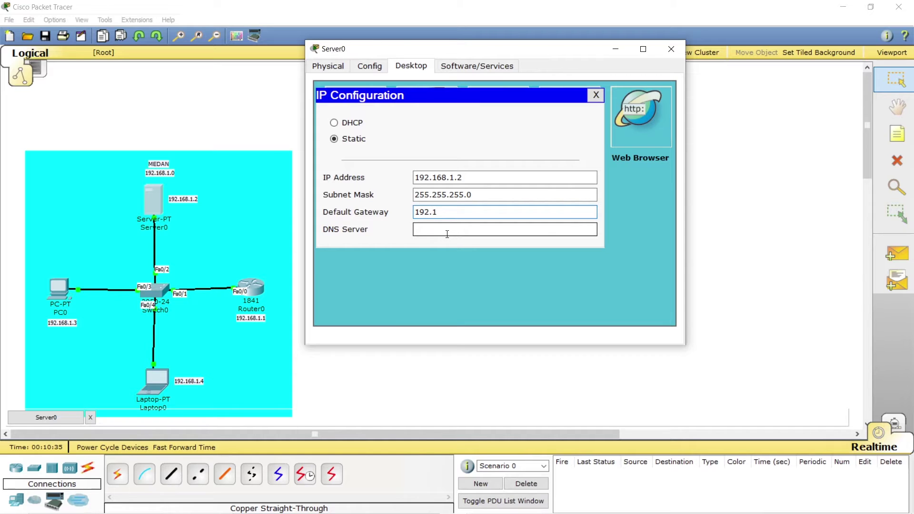
pyautogui.write('68.1.1')
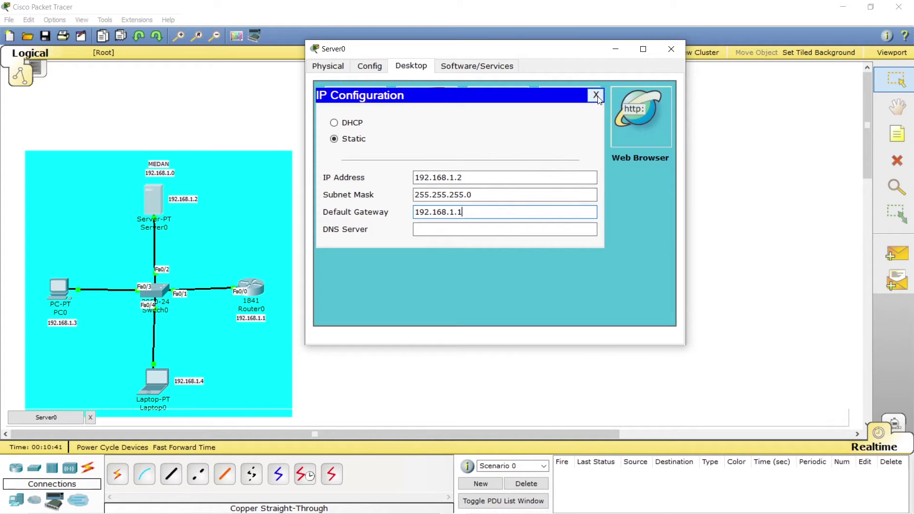
pyautogui.click(675, 48)
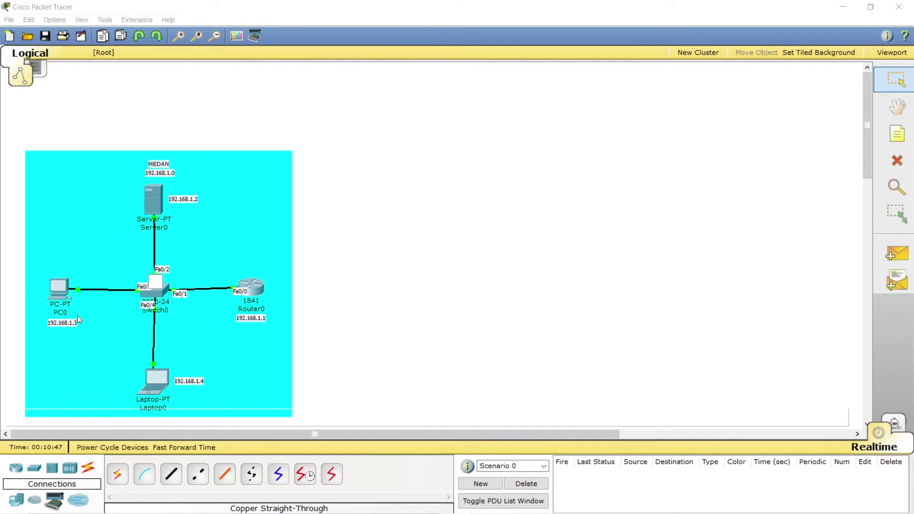
# Configure the PC with static IP address 192.168.1.3, subnet mask 255.255.255.0 and default gateway 192.168.1.1, and close its window
pyautogui.click(61, 290)
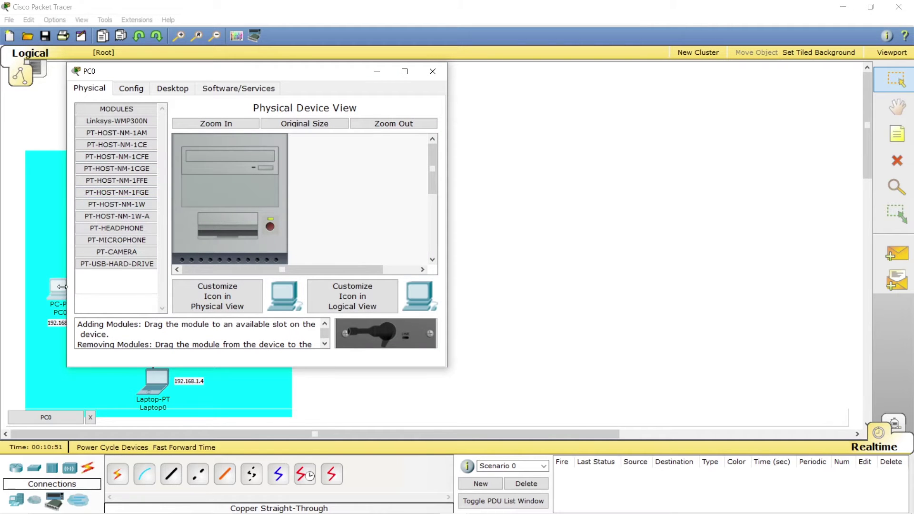
pyautogui.click(172, 89)
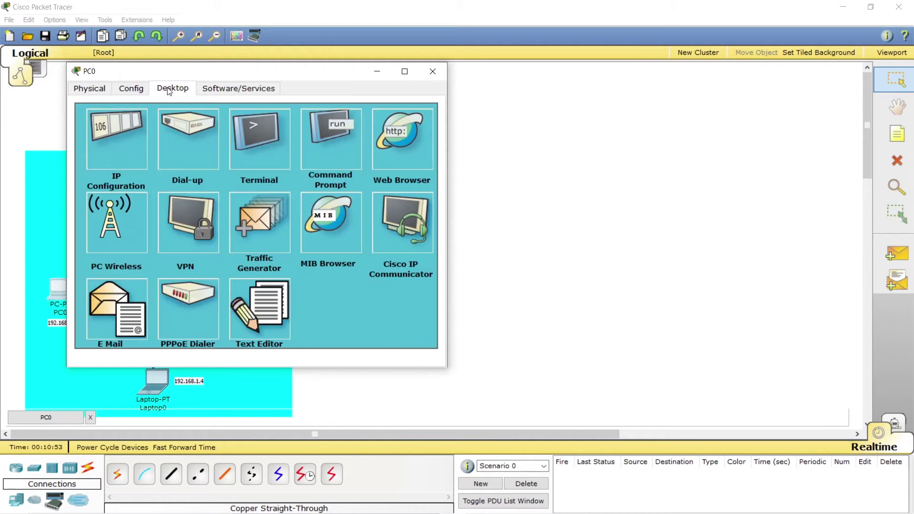
pyautogui.click(116, 139)
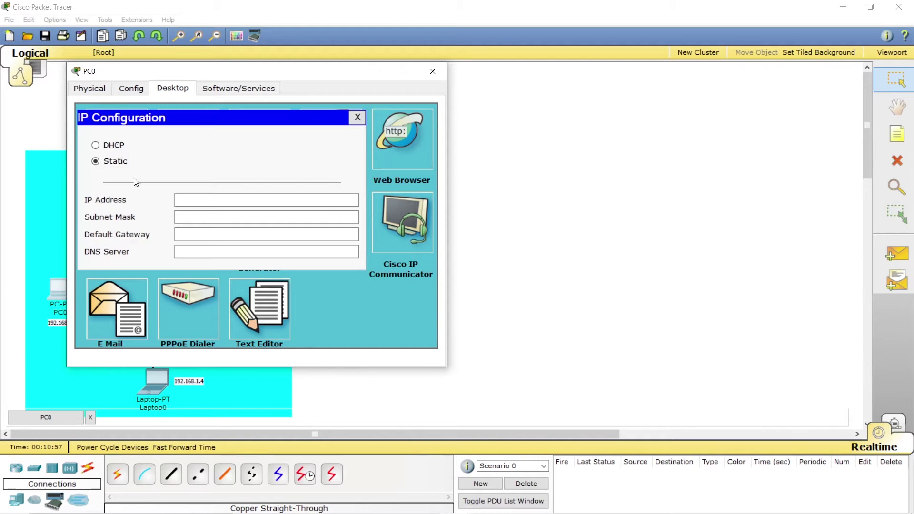
pyautogui.click(203, 198)
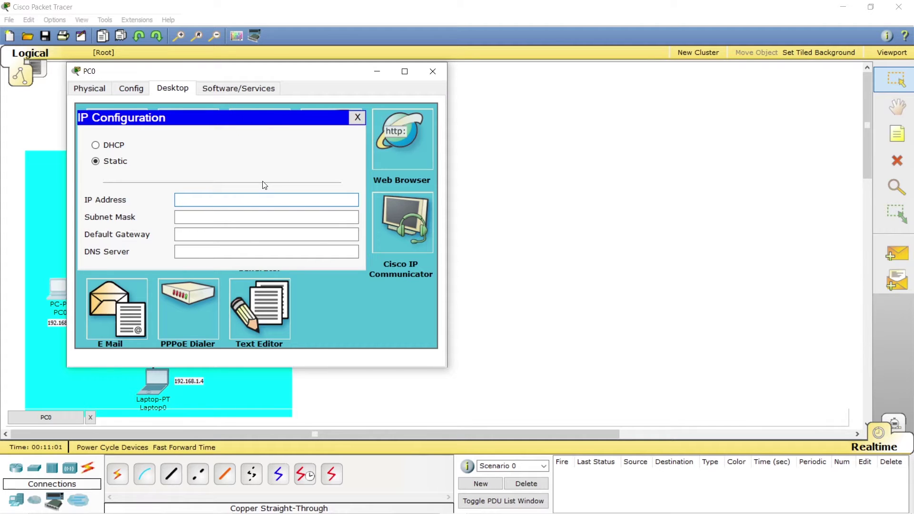
pyautogui.write('192.168.1.3')
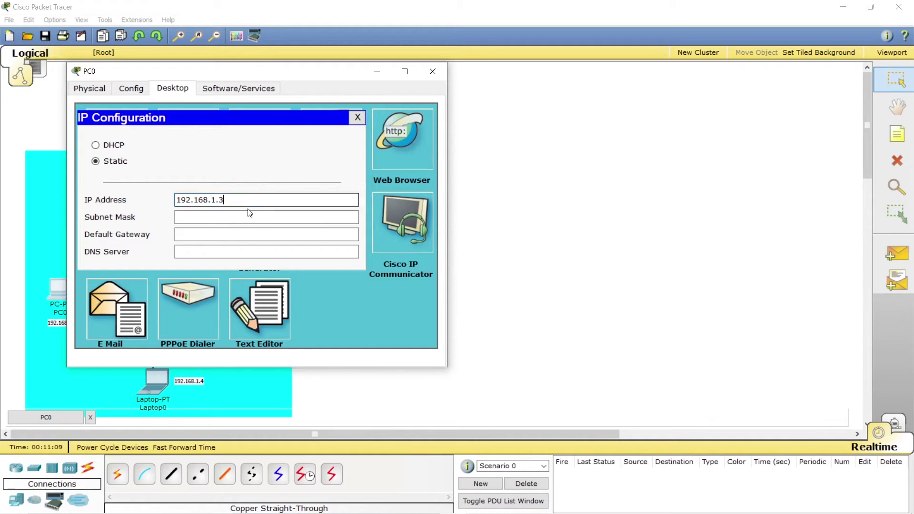
pyautogui.click(200, 218)
pyautogui.click(199, 233)
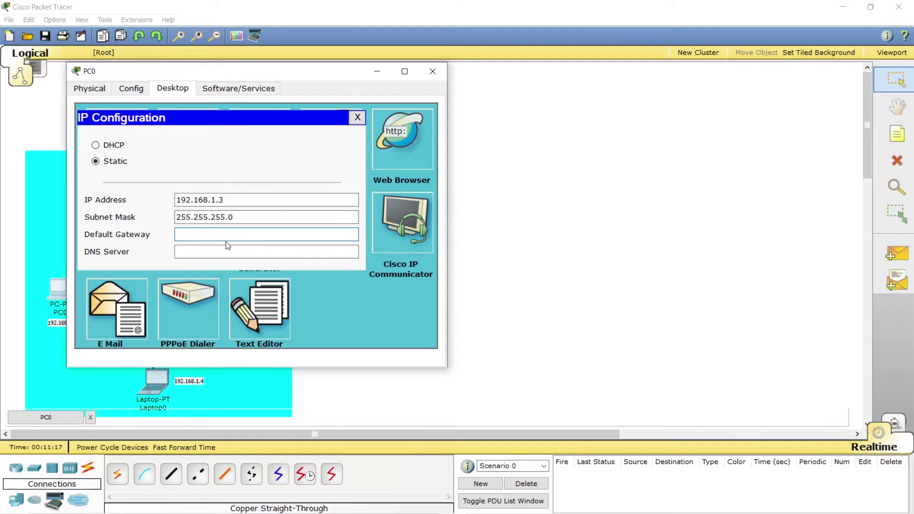
pyautogui.write('192.168.1.1')
pyautogui.click(428, 71)
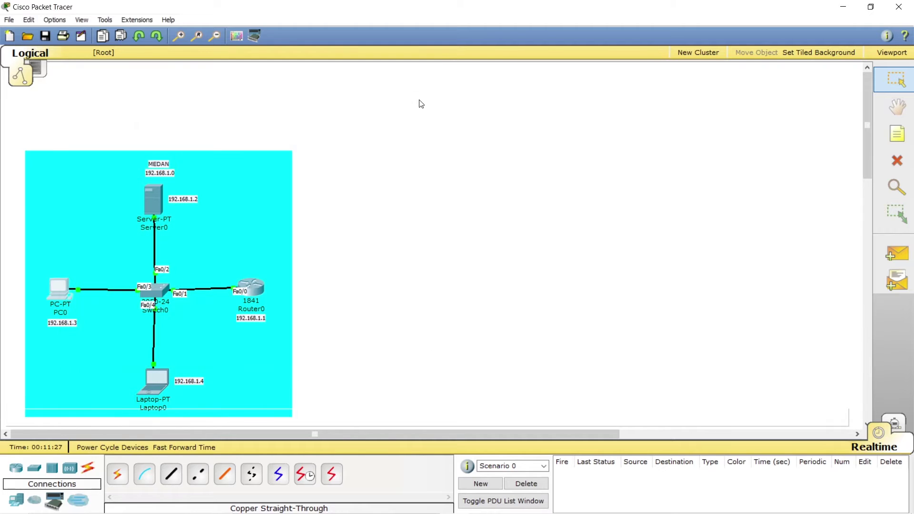
# Give the laptop the static IP address 192.168.1.4 with subnet mask 255.255.255.0
pyautogui.click(157, 387)
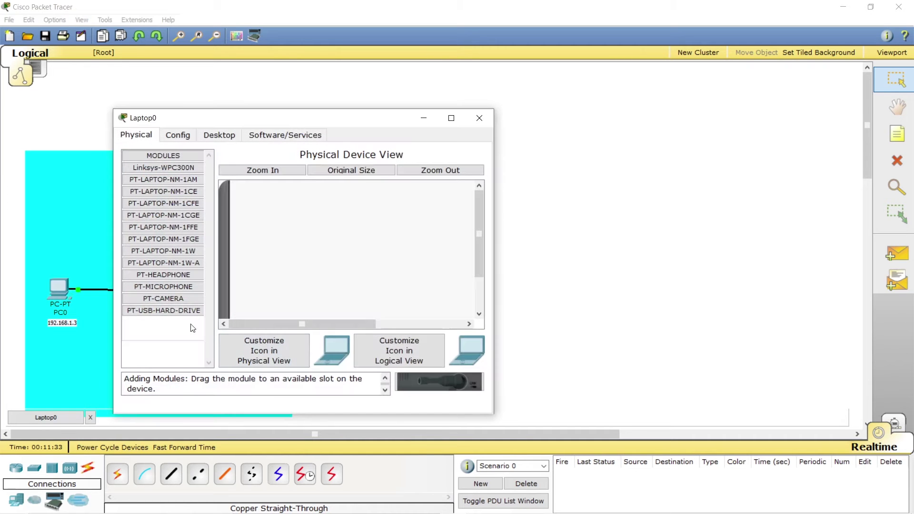
pyautogui.click(217, 138)
pyautogui.click(162, 188)
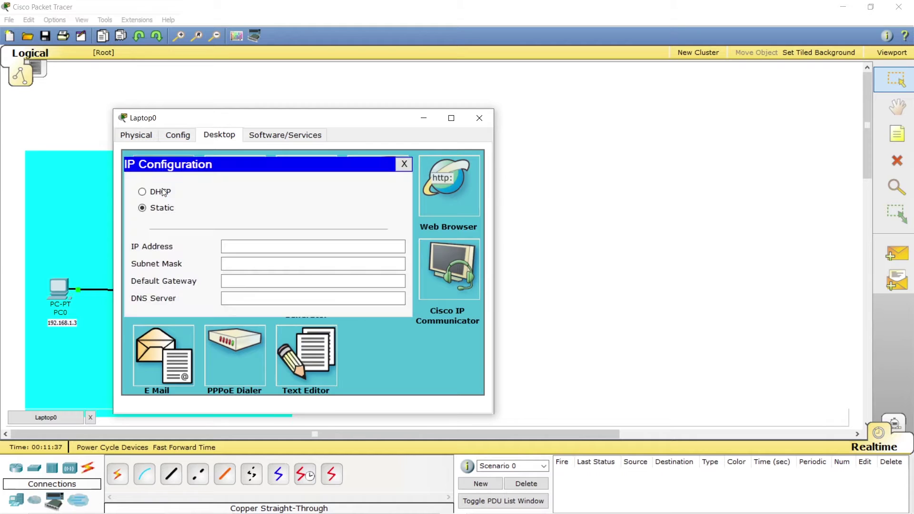
pyautogui.click(279, 248)
pyautogui.write('192.168.1')
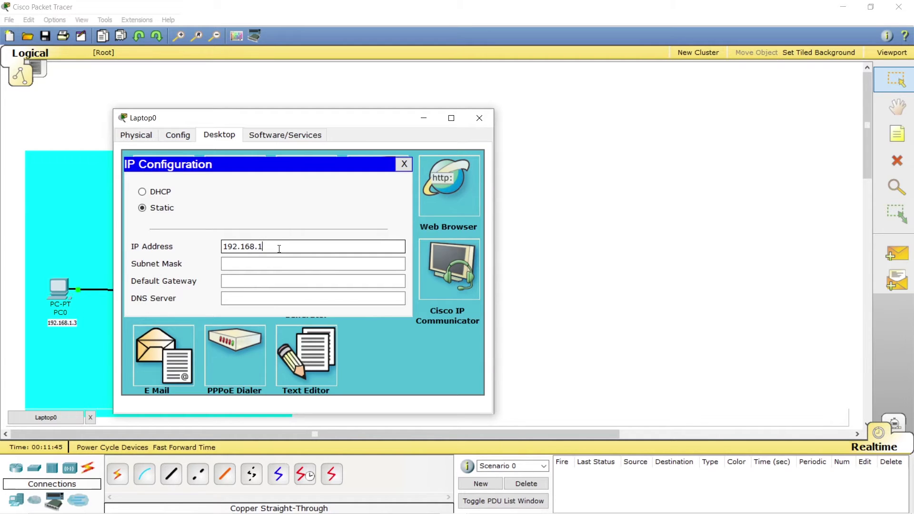
pyautogui.write('.4')
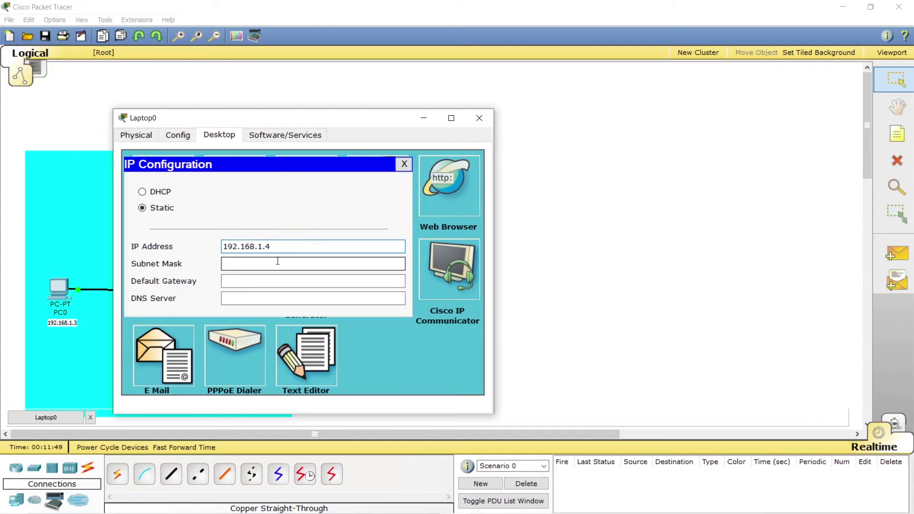
pyautogui.click(266, 270)
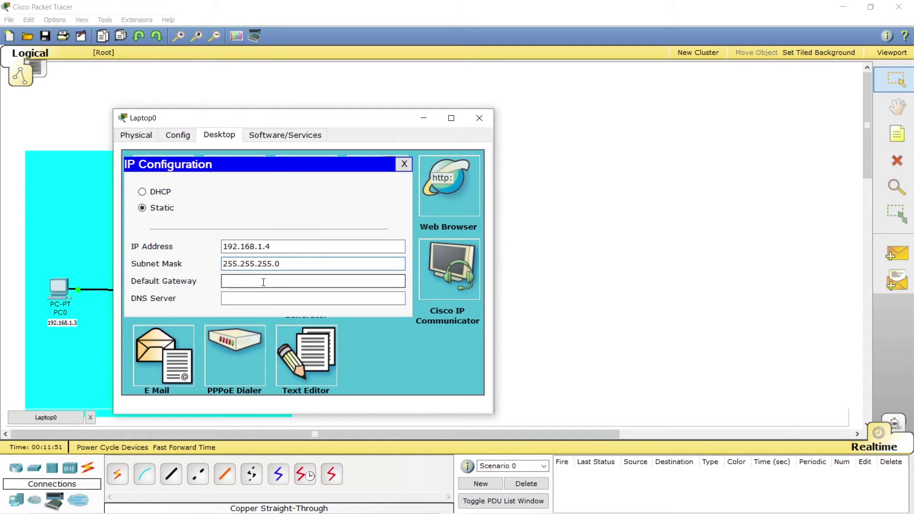
# Set the laptop's default gateway to 192.168.1.1 and close its window
pyautogui.click(263, 284)
pyautogui.write('192')
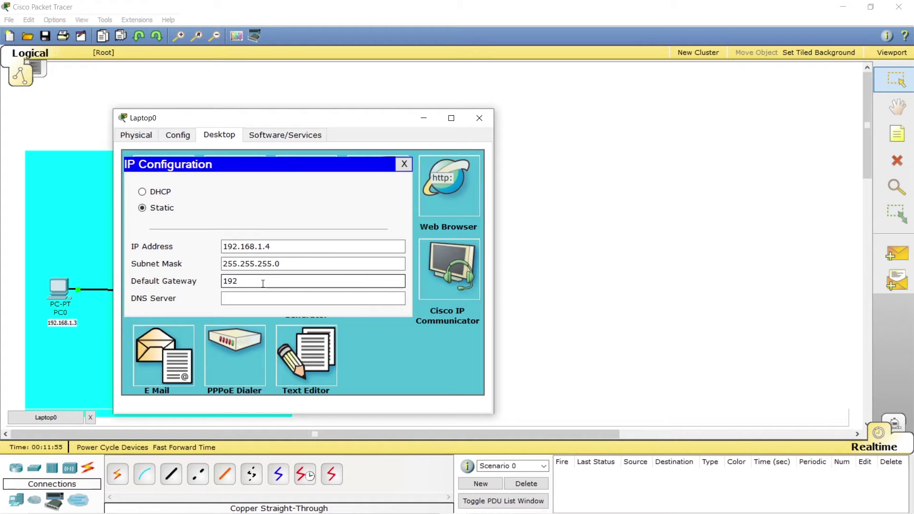
pyautogui.write('.168.1.1')
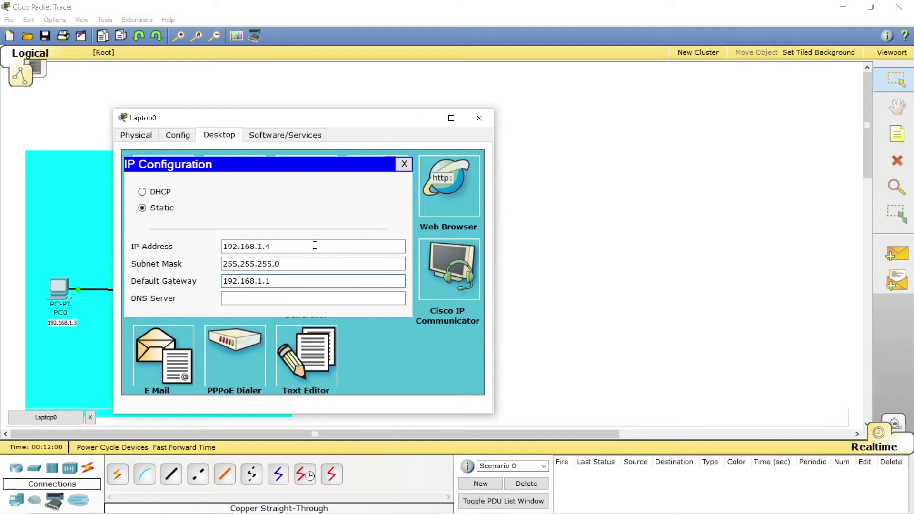
pyautogui.click(480, 117)
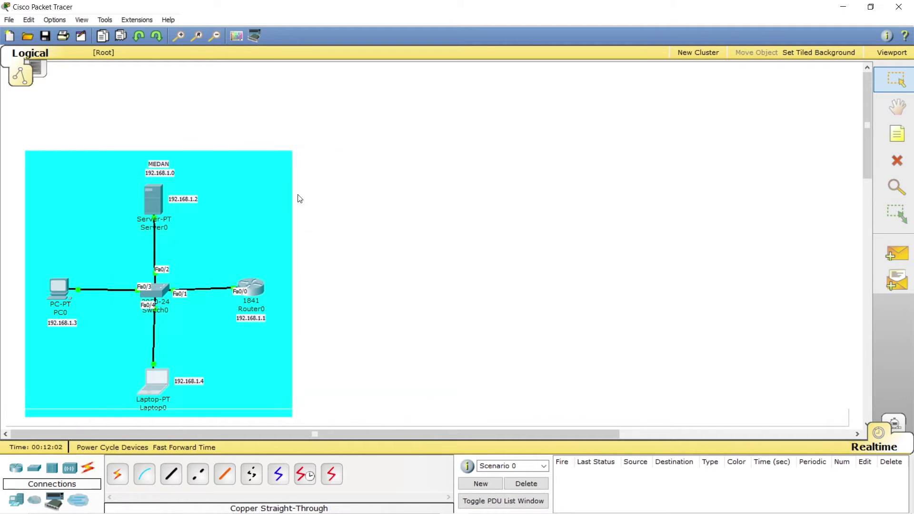
# Review the server's IP configuration and close it together with the server's window
pyautogui.click(156, 199)
pyautogui.click(102, 117)
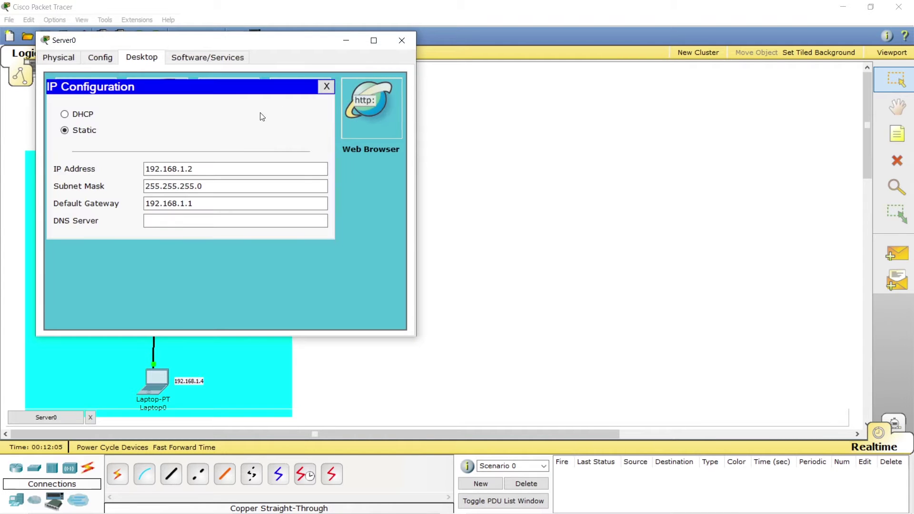
pyautogui.click(326, 86)
pyautogui.click(402, 40)
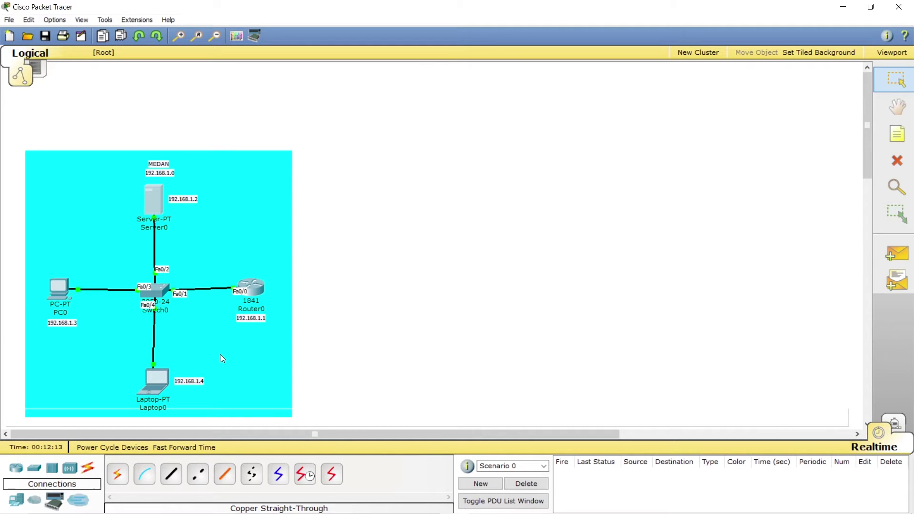
# Open the laptop's command prompt and ping the router at 192.168.1.1
pyautogui.moveTo(156, 394)
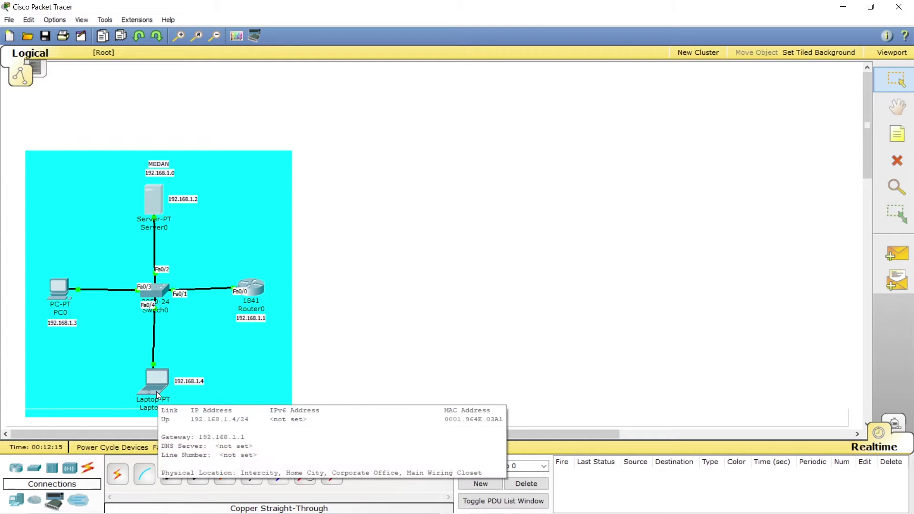
pyautogui.click(157, 385)
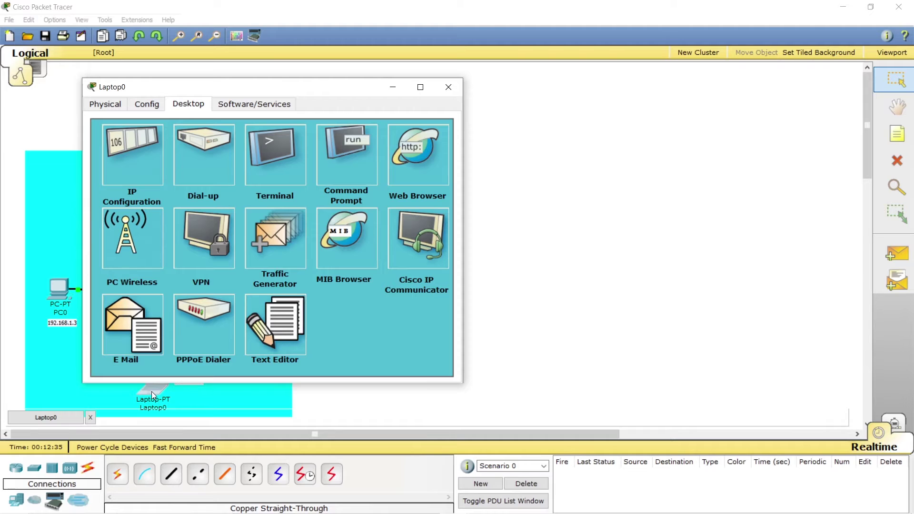
pyautogui.moveTo(269, 90); pyautogui.dragTo(407, 84)
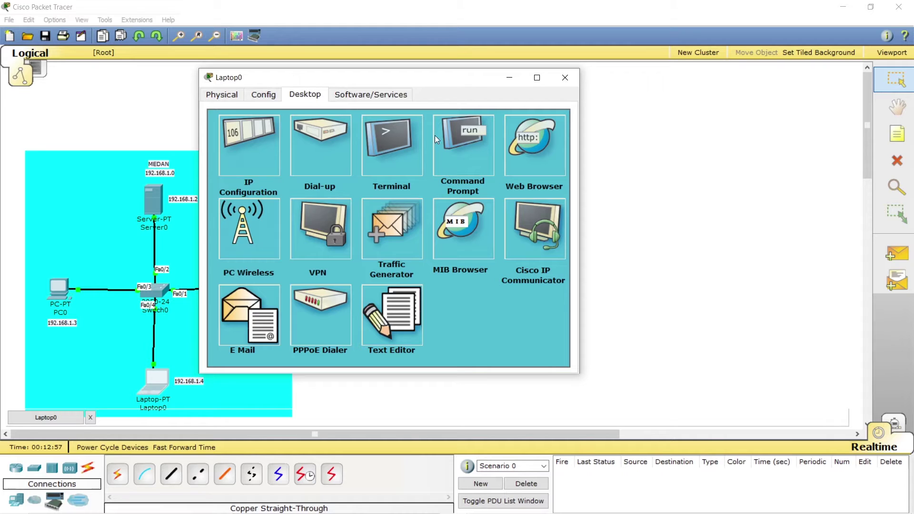
pyautogui.click(460, 157)
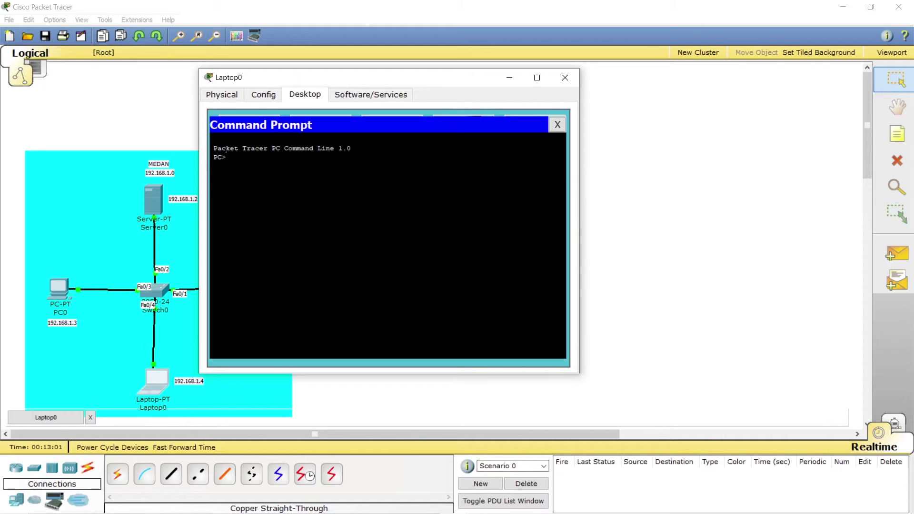
pyautogui.write('ping')
pyautogui.moveTo(418, 87); pyautogui.dragTo(518, 96)
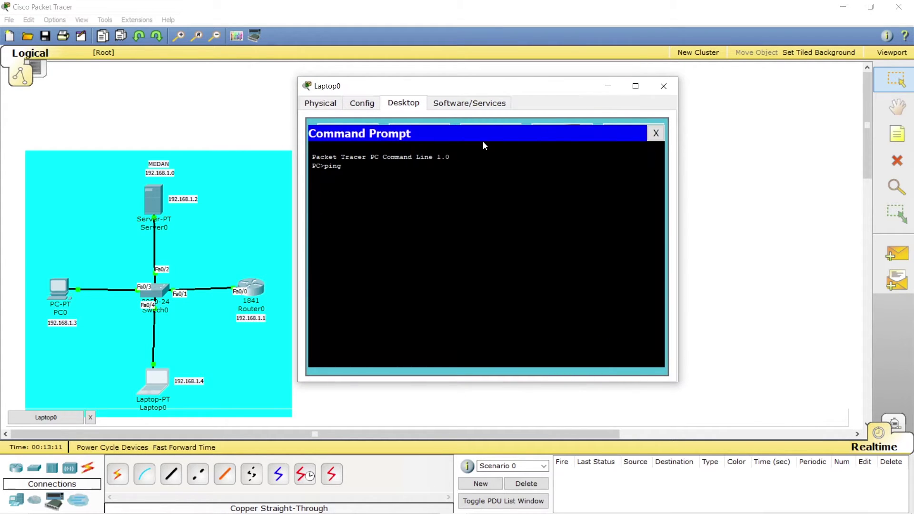
pyautogui.write('192.168.1.1')
pyautogui.press('Return')
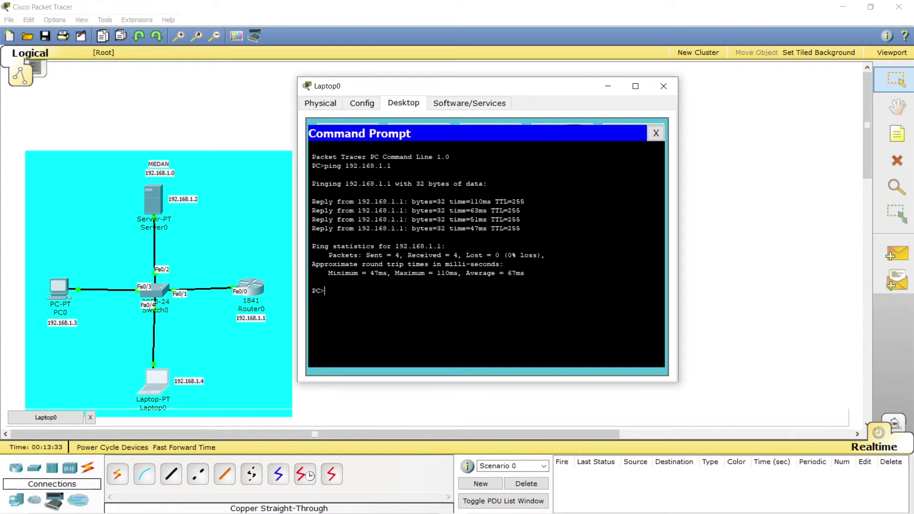
# Ping 192.168.1.2, 192.168.1.3 and 192.168.1.4 from the laptop's command prompt, and close the laptop's window
pyautogui.write('ping 192.168.1.2')
pyautogui.press('Return')
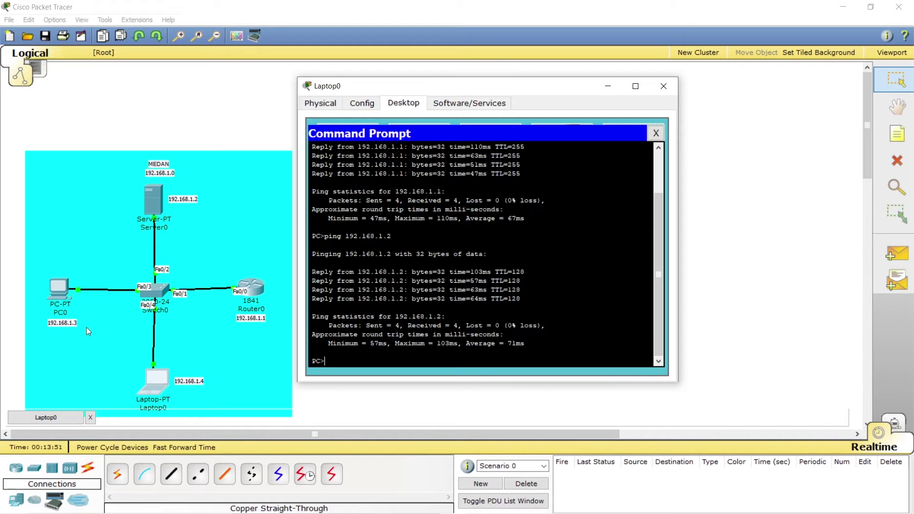
pyautogui.write('ing 192.168.1.3')
pyautogui.press('Return')
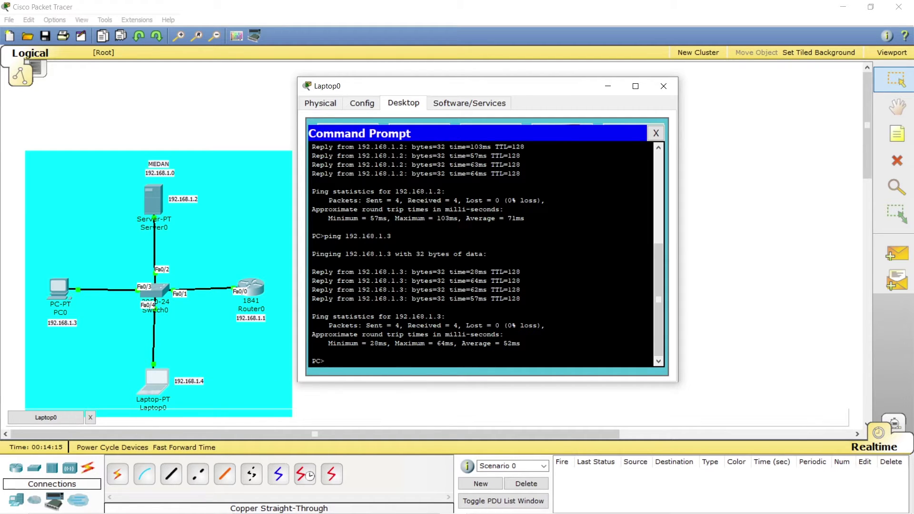
pyautogui.write('ng 192.168.1.4')
pyautogui.press('Return')
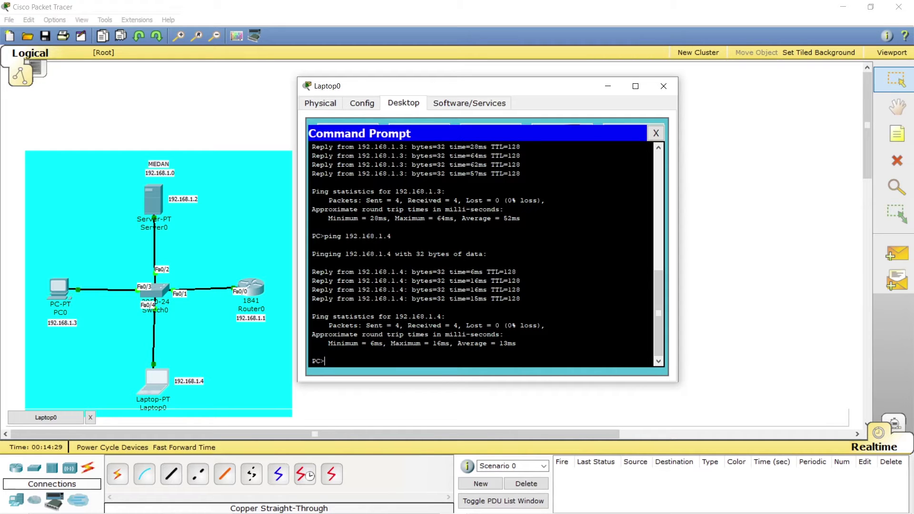
pyautogui.click(663, 87)
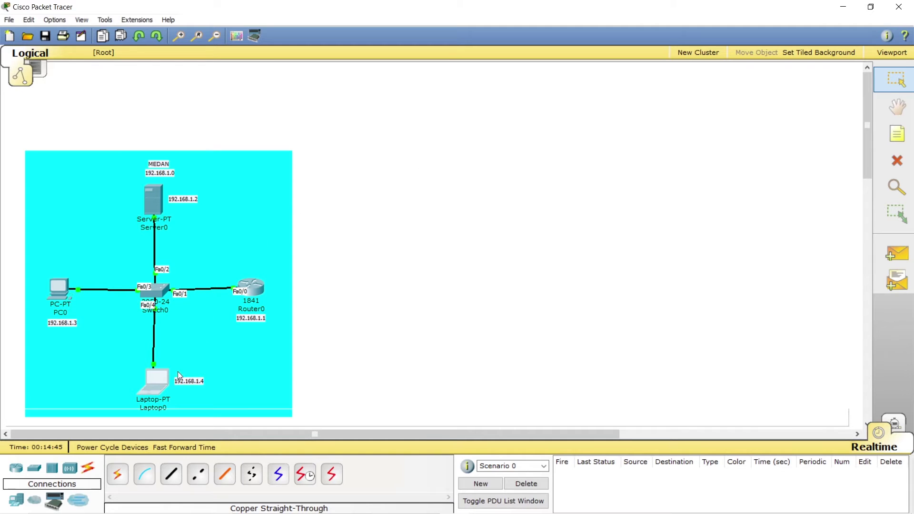
# Place a second 2950-24 switch in the empty area beside the MEDAN network, with an 1841 router below it
pyautogui.moveTo(158, 385); pyautogui.dragTo(155, 382)
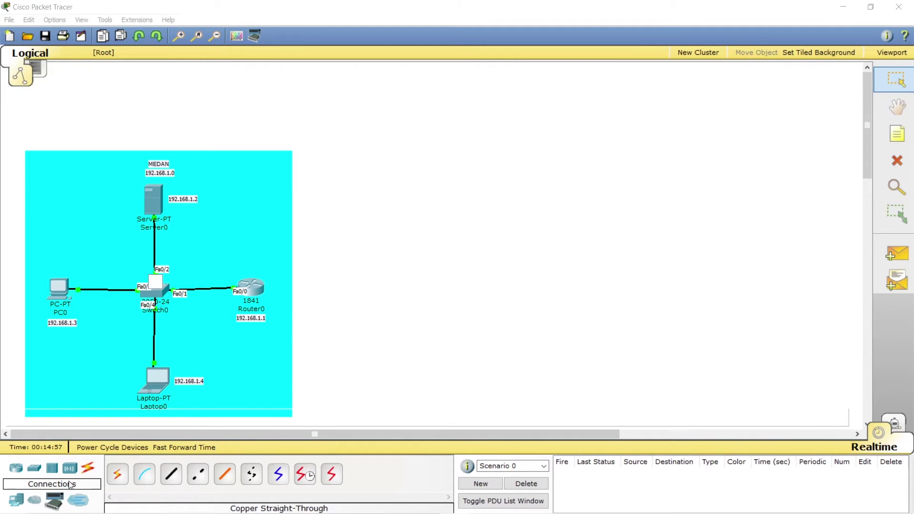
pyautogui.click(34, 468)
pyautogui.click(141, 478)
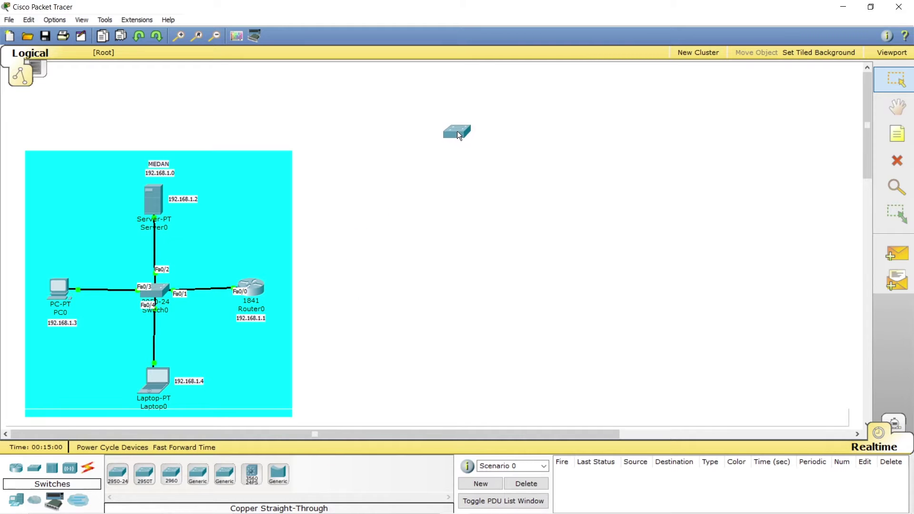
pyautogui.click(450, 131)
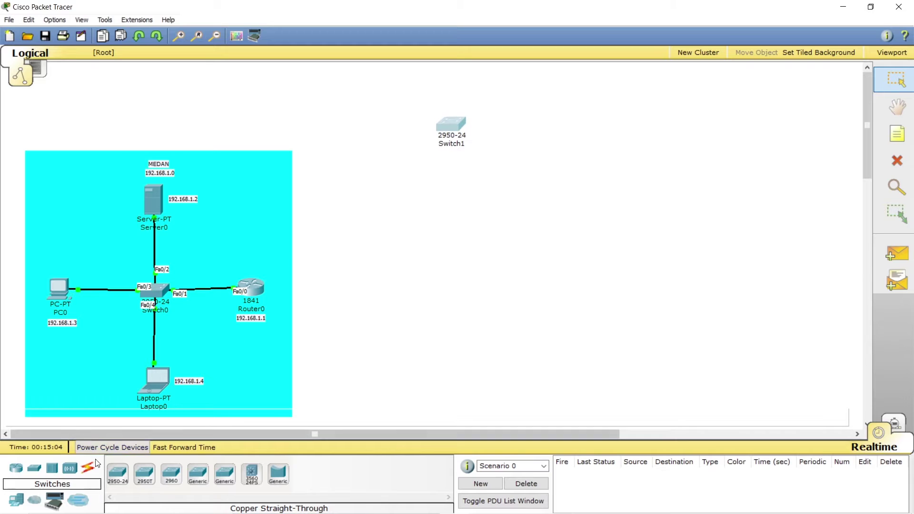
pyautogui.moveTo(16, 471); pyautogui.dragTo(346, 284)
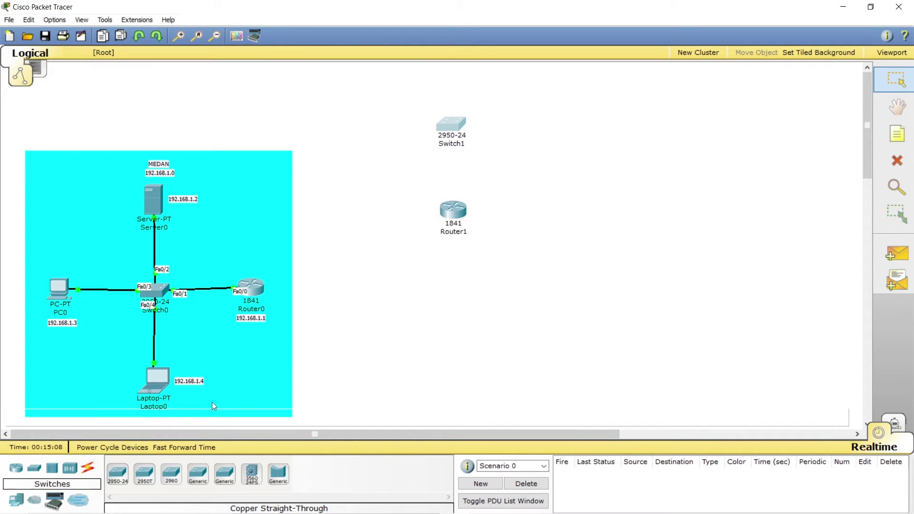
# Add a generic server above the new switch and a generic PC to the switch's left, lining up the switch and router beneath the server
pyautogui.click(16, 500)
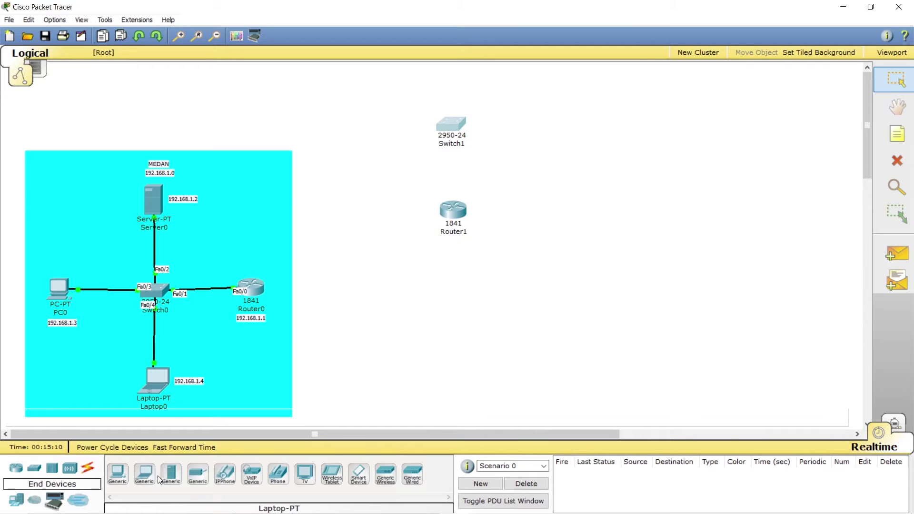
pyautogui.moveTo(171, 475); pyautogui.dragTo(386, 173)
pyautogui.moveTo(444, 76); pyautogui.dragTo(447, 76)
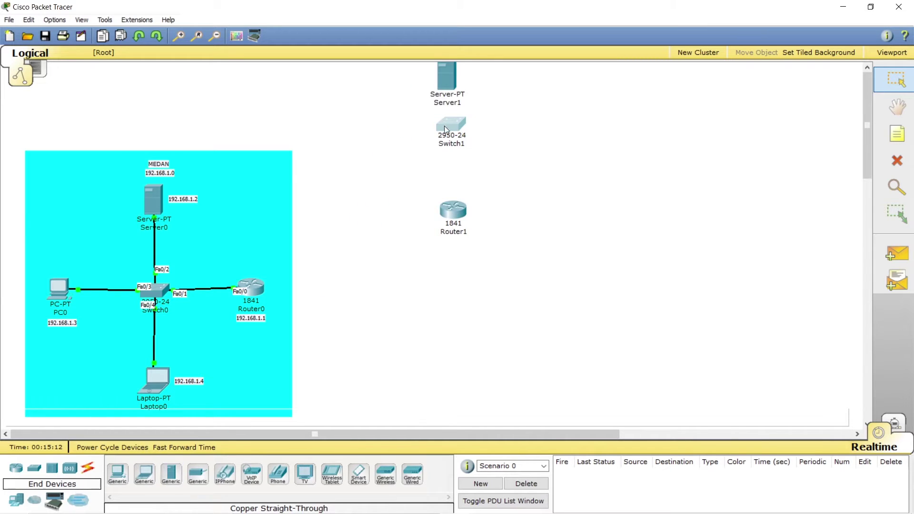
pyautogui.moveTo(452, 217); pyautogui.dragTo(447, 217)
pyautogui.moveTo(446, 141); pyautogui.dragTo(444, 142)
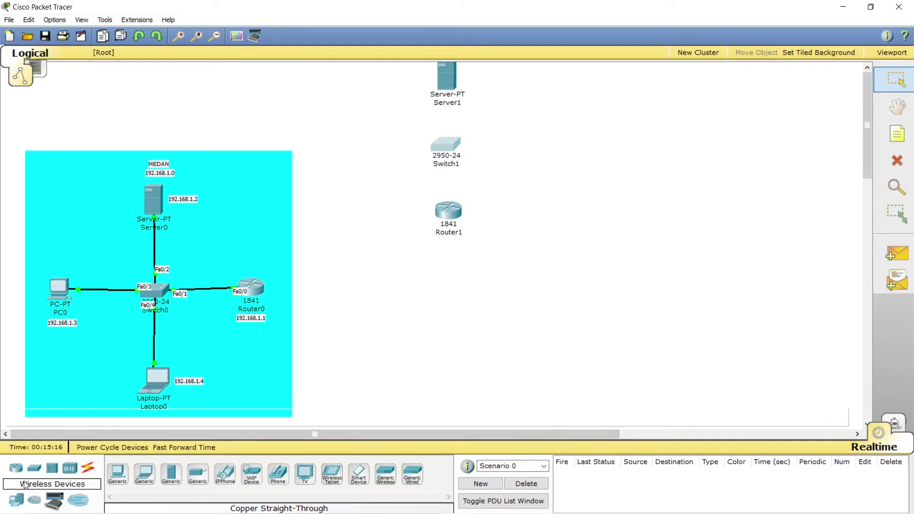
pyautogui.moveTo(118, 474); pyautogui.dragTo(353, 145)
pyautogui.click(354, 143)
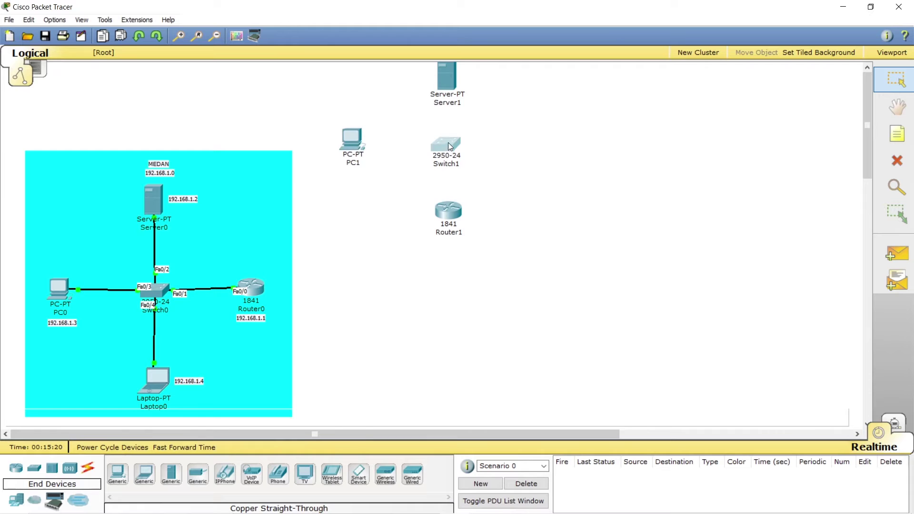
# Rearrange the new server, switch and router into an evenly spaced vertical column, with the PC level with the switch
pyautogui.moveTo(447, 94); pyautogui.dragTo(455, 106)
pyautogui.moveTo(450, 139); pyautogui.dragTo(457, 145)
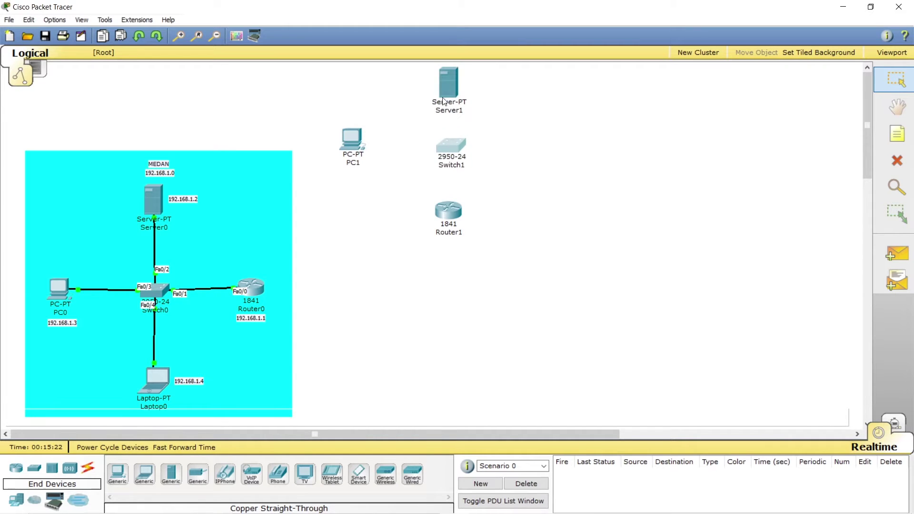
pyautogui.moveTo(444, 88); pyautogui.dragTo(443, 88)
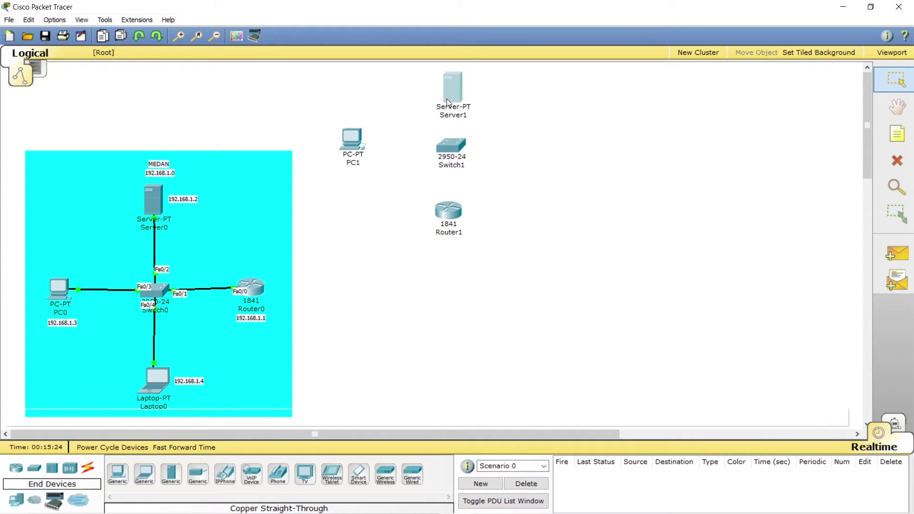
pyautogui.moveTo(449, 156); pyautogui.dragTo(451, 161)
pyautogui.moveTo(449, 217); pyautogui.dragTo(454, 213)
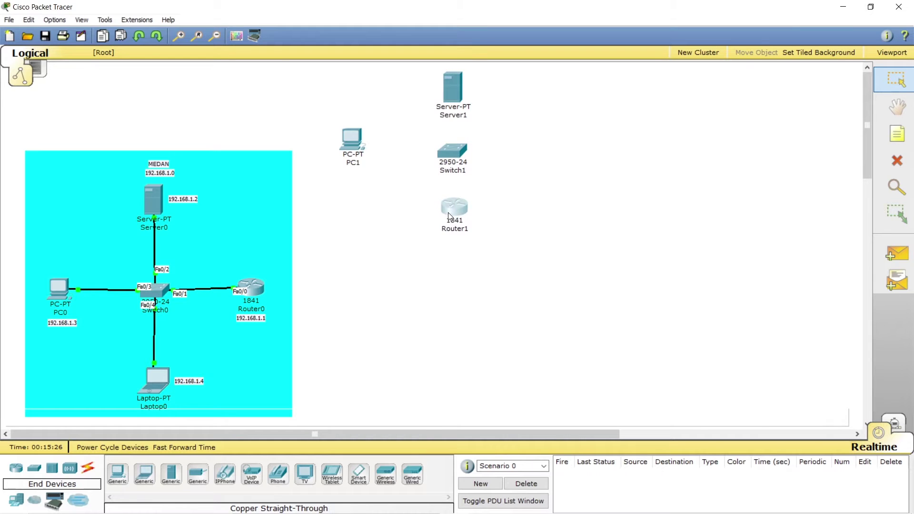
pyautogui.moveTo(349, 144); pyautogui.dragTo(350, 155)
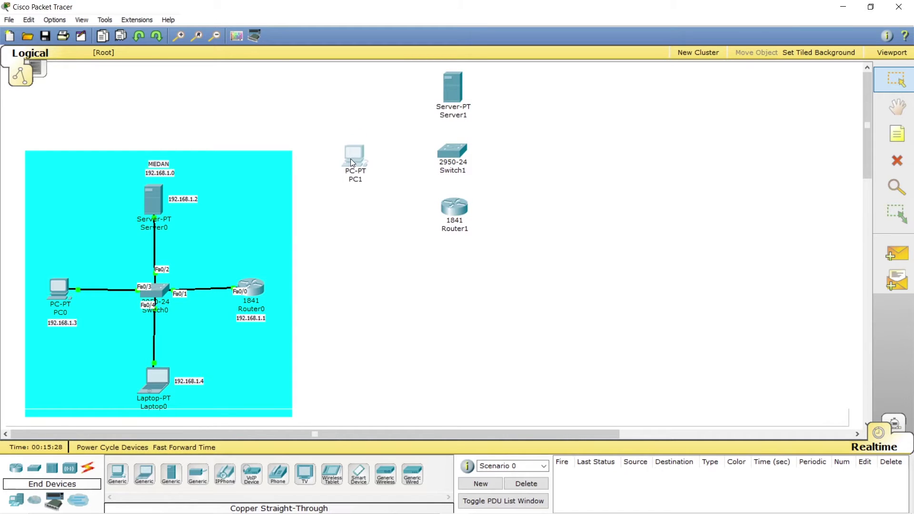
pyautogui.moveTo(456, 154); pyautogui.dragTo(469, 151)
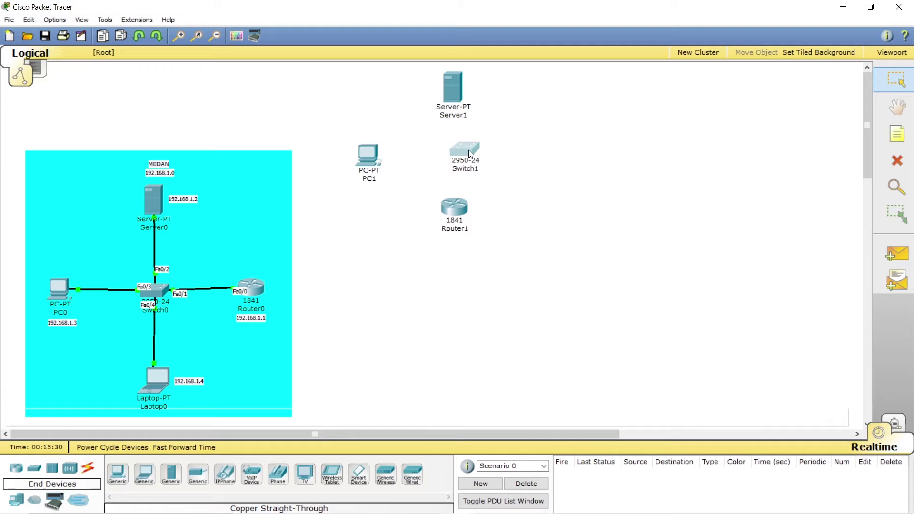
pyautogui.moveTo(455, 201); pyautogui.dragTo(471, 201)
pyautogui.click(456, 91)
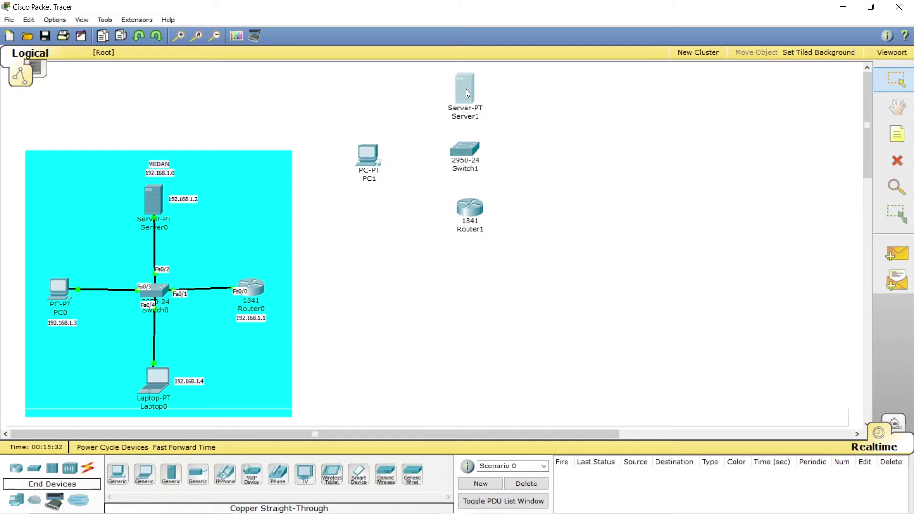
# Connect the new server's FastEthernet port to FastEthernet0/2 on the new switch with a copper straight-through cable
pyautogui.click(87, 468)
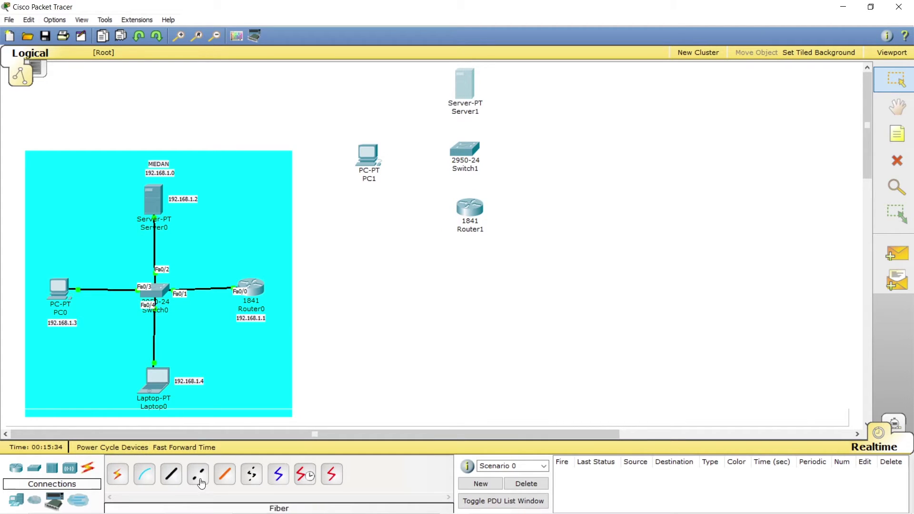
pyautogui.click(171, 475)
pyautogui.click(465, 87)
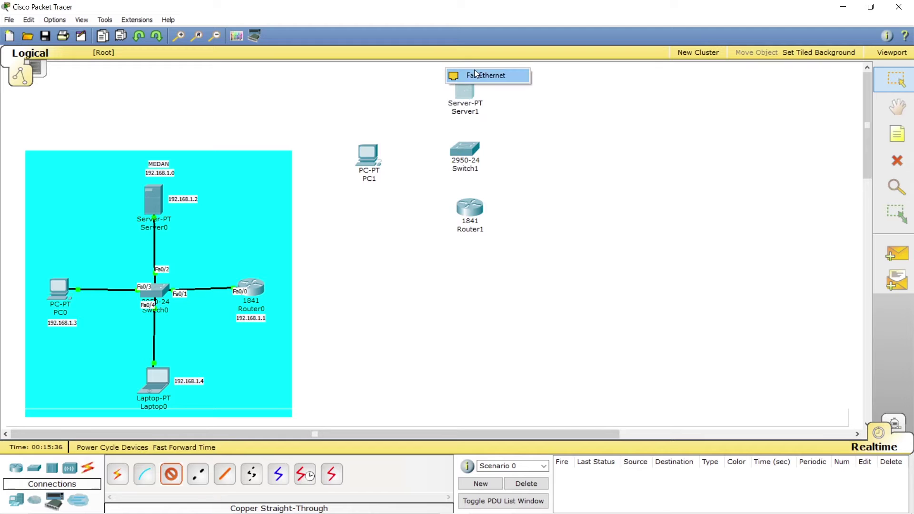
pyautogui.click(475, 74)
pyautogui.click(468, 152)
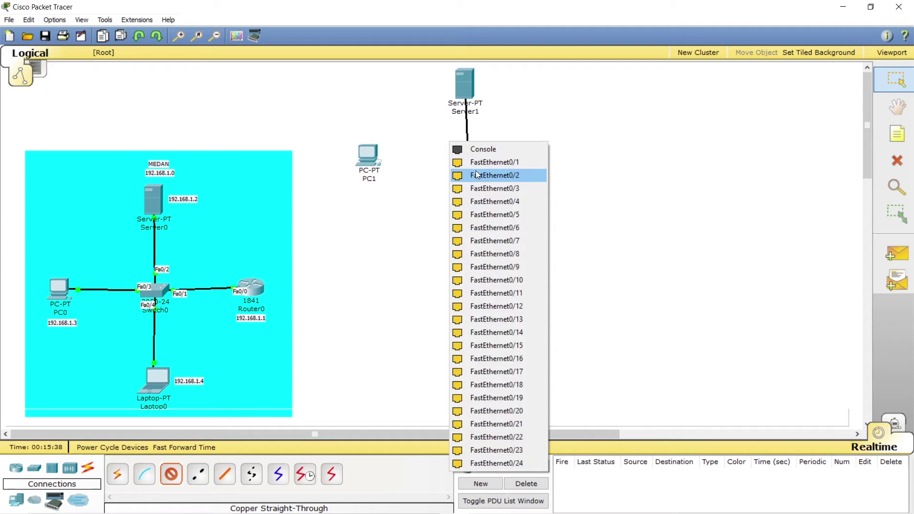
pyautogui.click(476, 175)
# Connect the new router's FastEthernet0/0 to the new switch's FastEthernet0/1 with a copper straight-through cable
pyautogui.click(171, 474)
pyautogui.click(459, 201)
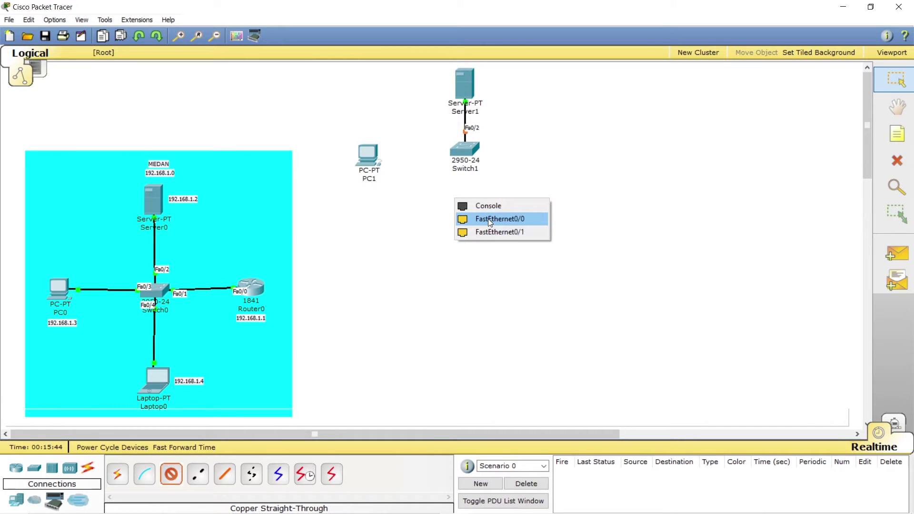
pyautogui.click(488, 218)
pyautogui.click(481, 152)
pyautogui.click(478, 160)
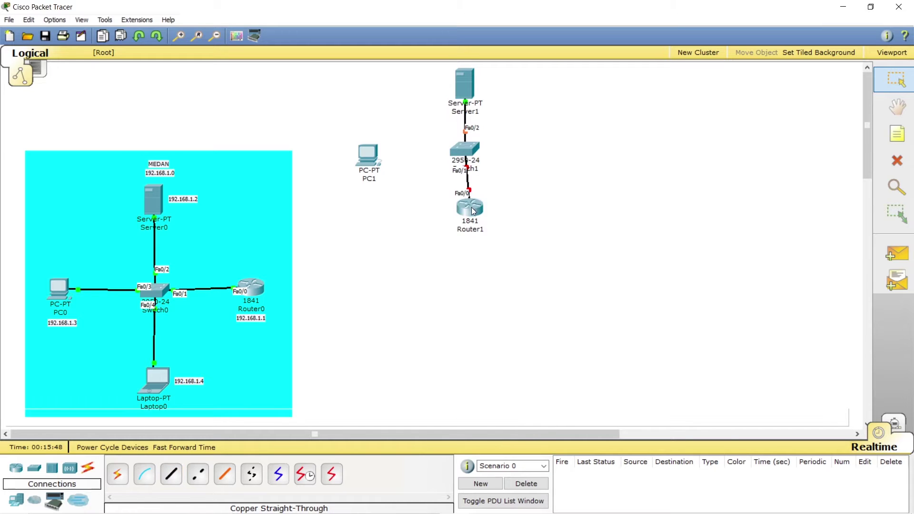
pyautogui.moveTo(474, 211); pyautogui.dragTo(468, 211)
# Connect the new PC's FastEthernet port to the new switch's FastEthernet0/3 with a copper straight-through cable, and fine-tune the device positions
pyautogui.click(171, 475)
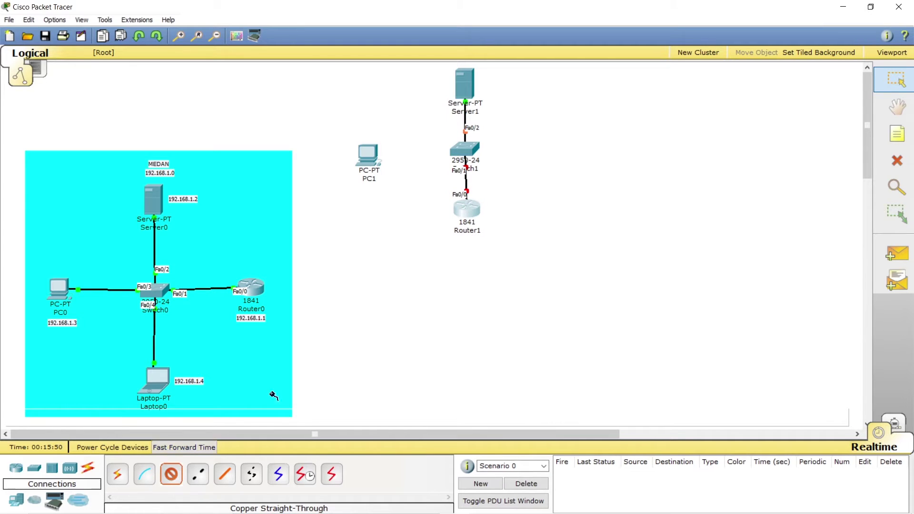
pyautogui.click(372, 158)
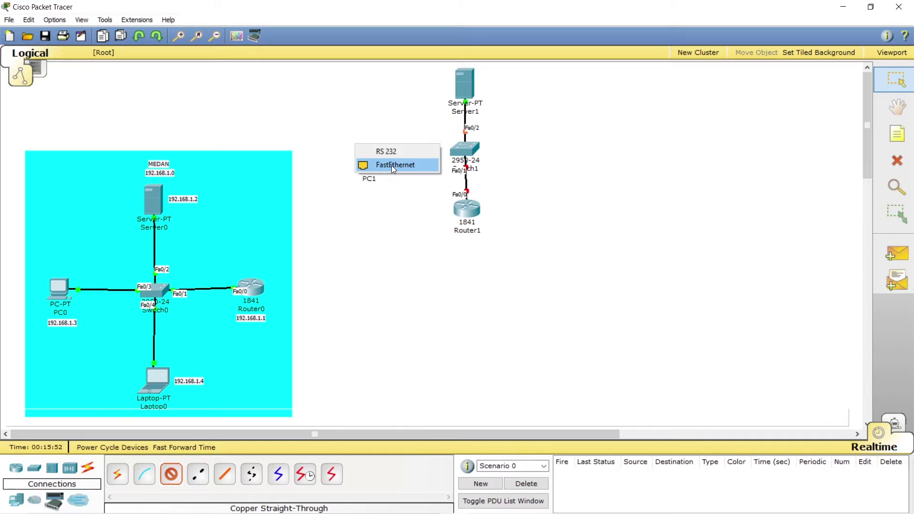
pyautogui.click(391, 165)
pyautogui.click(465, 149)
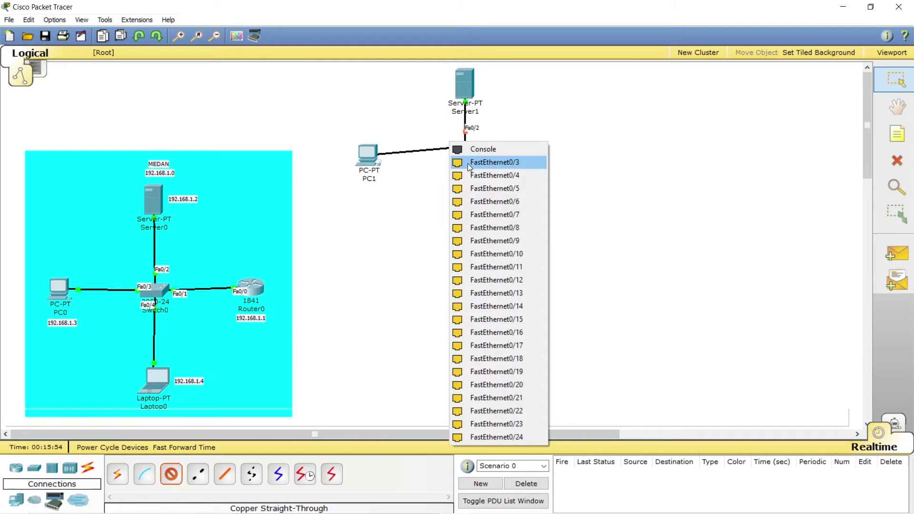
pyautogui.click(468, 164)
pyautogui.moveTo(469, 214); pyautogui.dragTo(473, 216)
pyautogui.moveTo(468, 90); pyautogui.dragTo(469, 91)
pyautogui.click(237, 36)
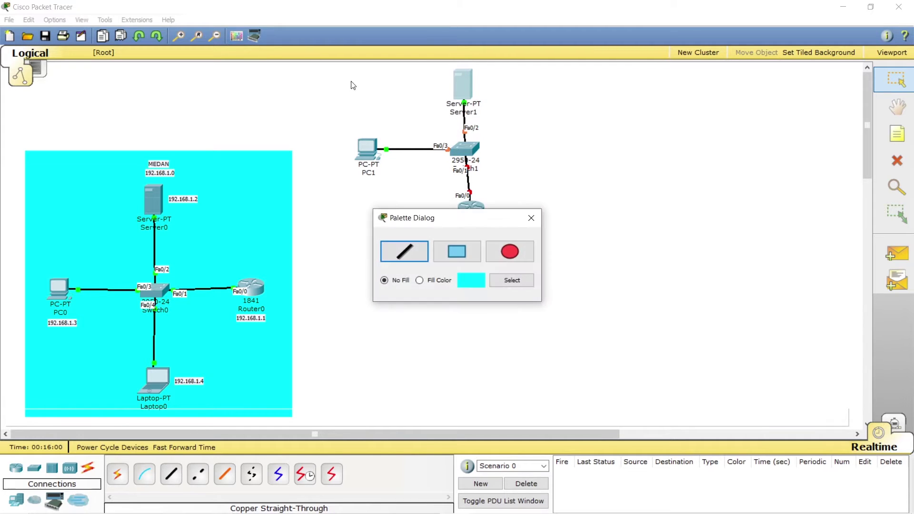
pyautogui.click(420, 280)
pyautogui.click(464, 252)
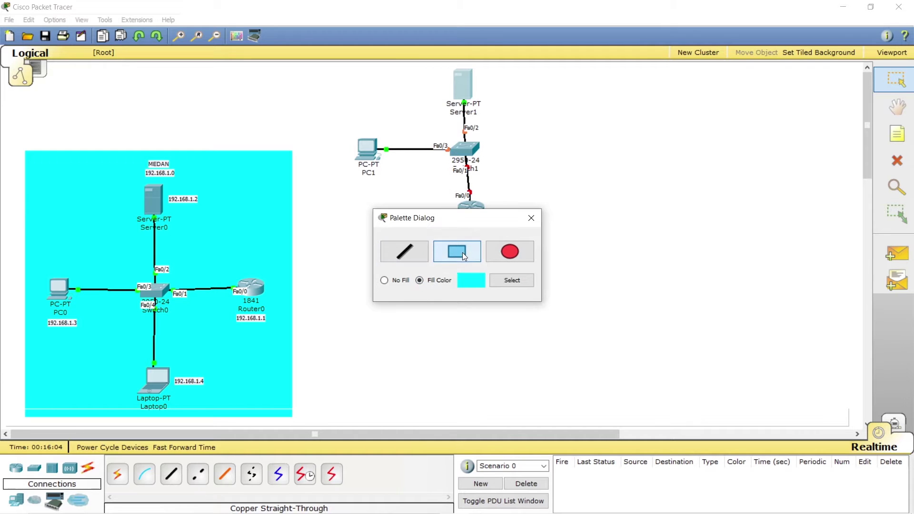
pyautogui.moveTo(339, 67)
pyautogui.mouseDown()
pyautogui.moveTo(494, 144)
pyautogui.moveTo(554, 191)
pyautogui.moveTo(371, 109)
pyautogui.mouseUp()
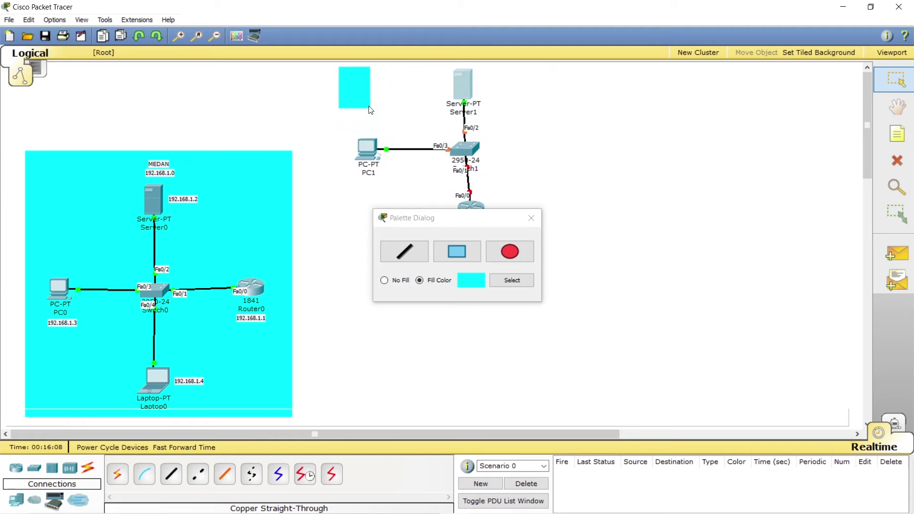
pyautogui.click(898, 161)
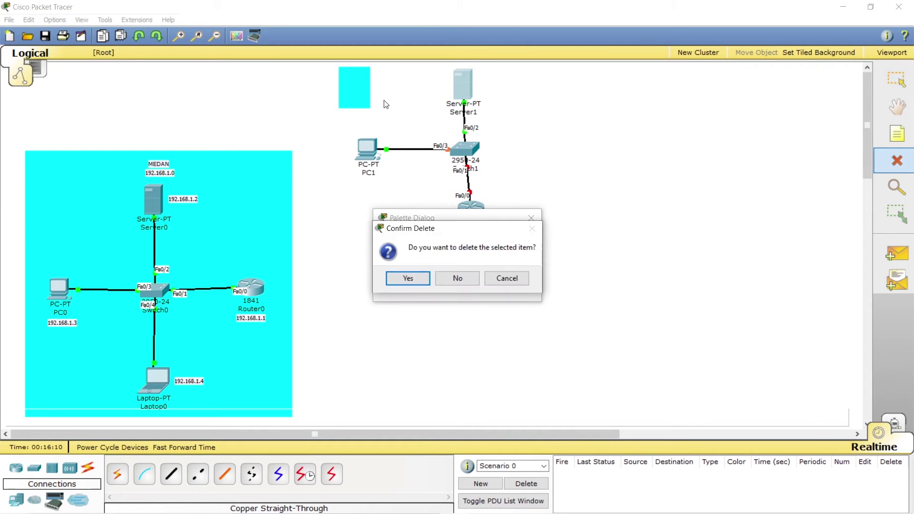
pyautogui.click(419, 279)
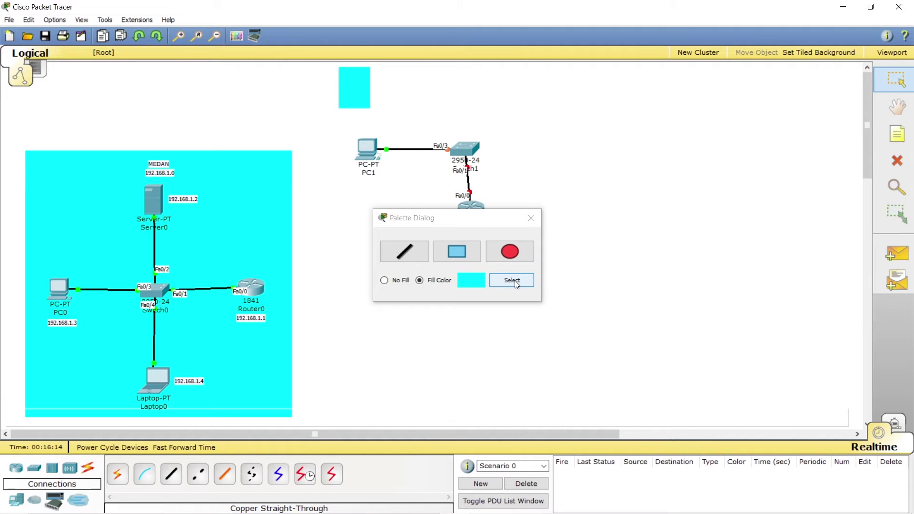
pyautogui.hotkey('ctrl', 'z')
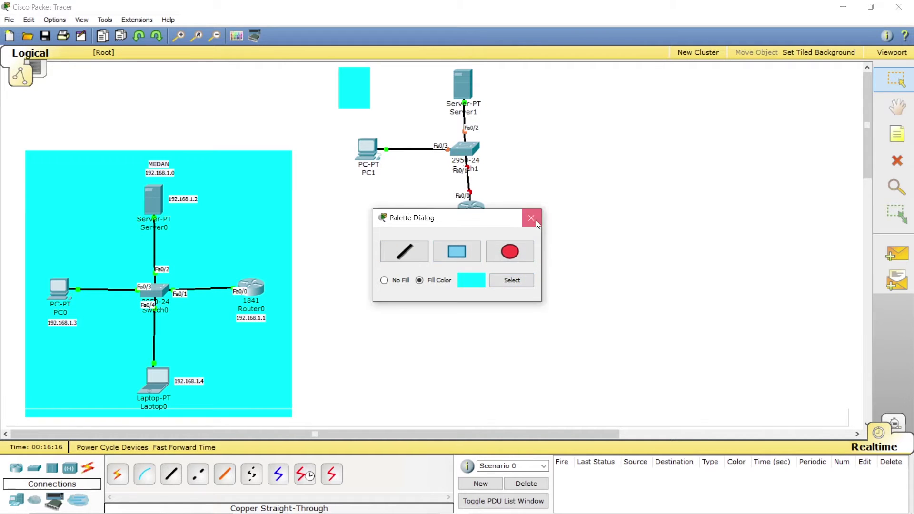
pyautogui.click(531, 218)
pyautogui.doubleClick(355, 86)
pyautogui.click(381, 101)
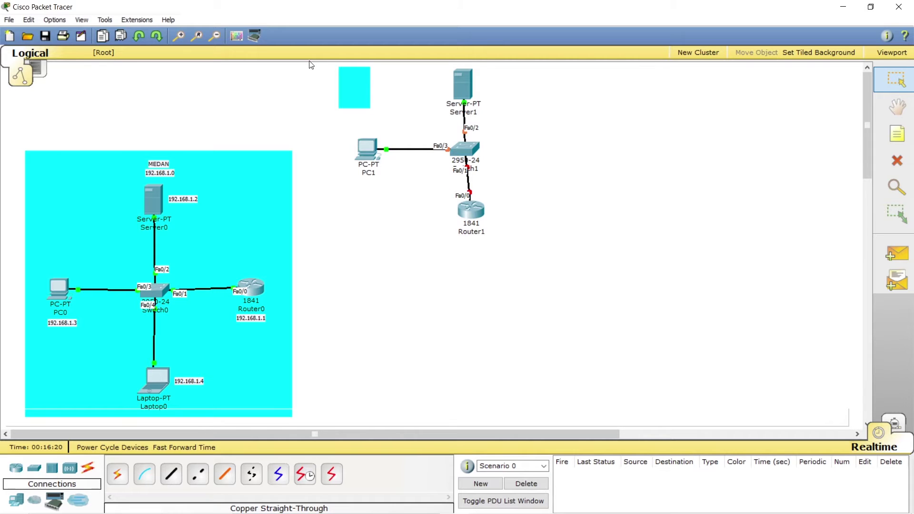
pyautogui.moveTo(352, 89); pyautogui.dragTo(420, 246)
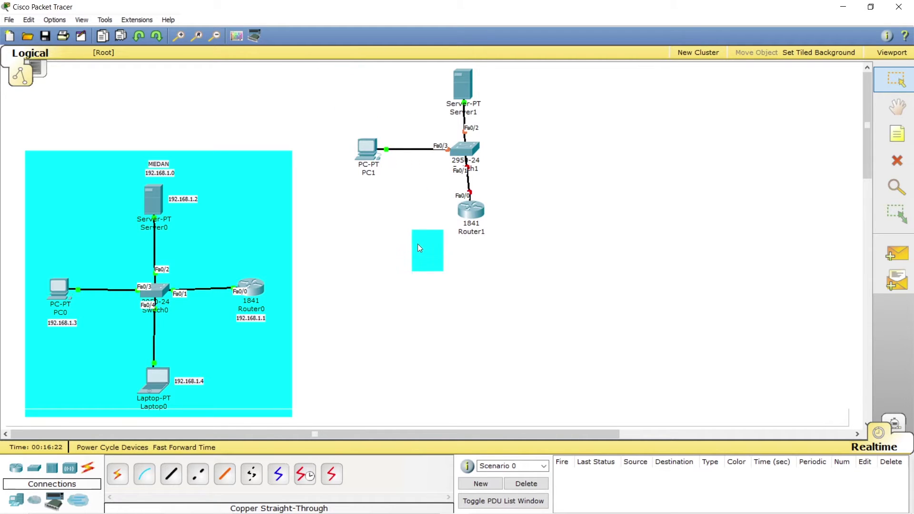
pyautogui.click(898, 161)
pyautogui.click(418, 247)
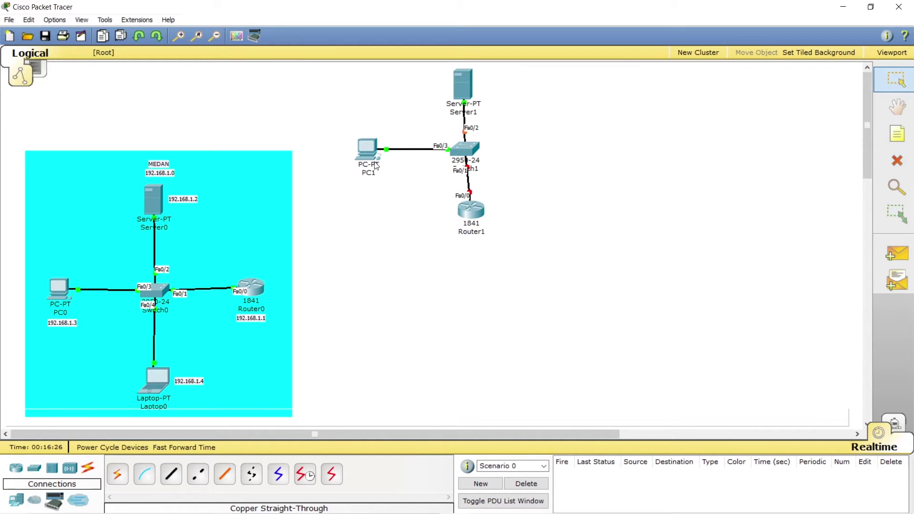
# Draw a yellow-filled rectangle as the background behind the second network, and align Router1 and Server1 vertically with the switch
pyautogui.click(237, 36)
pyautogui.click(463, 250)
pyautogui.click(422, 281)
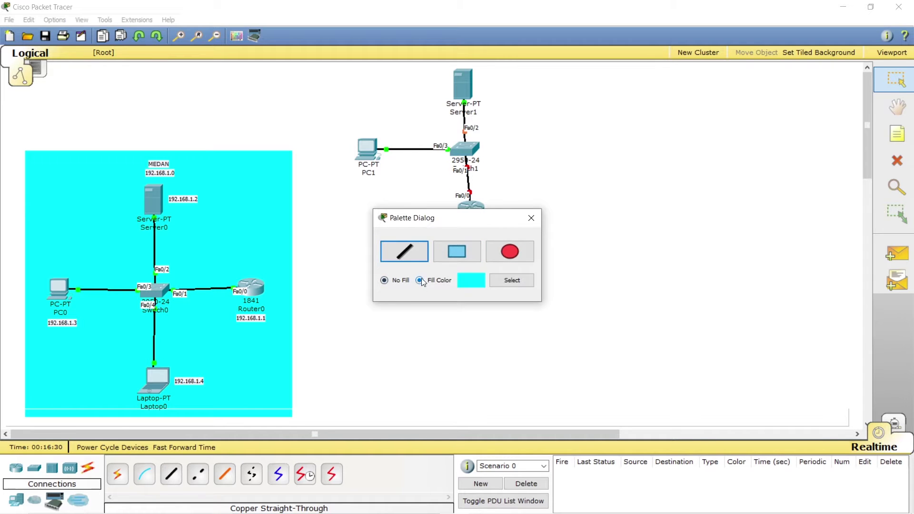
pyautogui.click(464, 250)
pyautogui.click(510, 280)
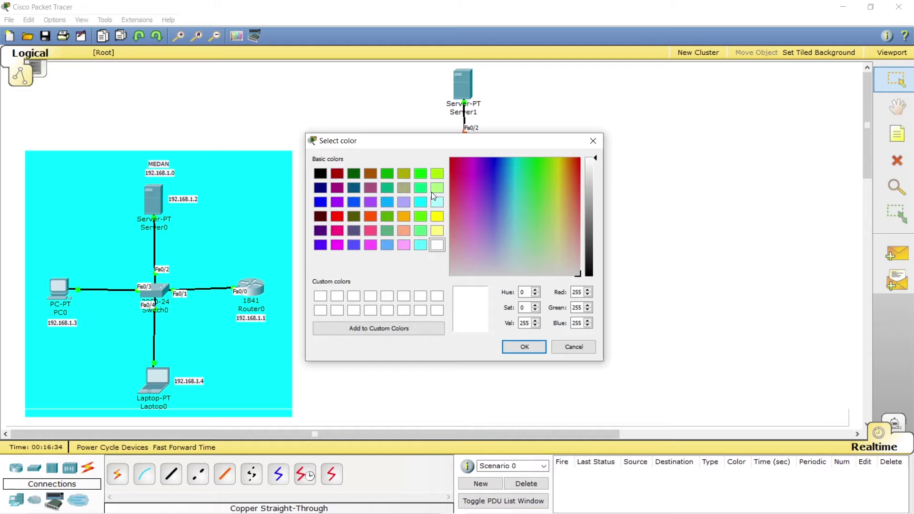
pyautogui.click(437, 216)
pyautogui.click(524, 346)
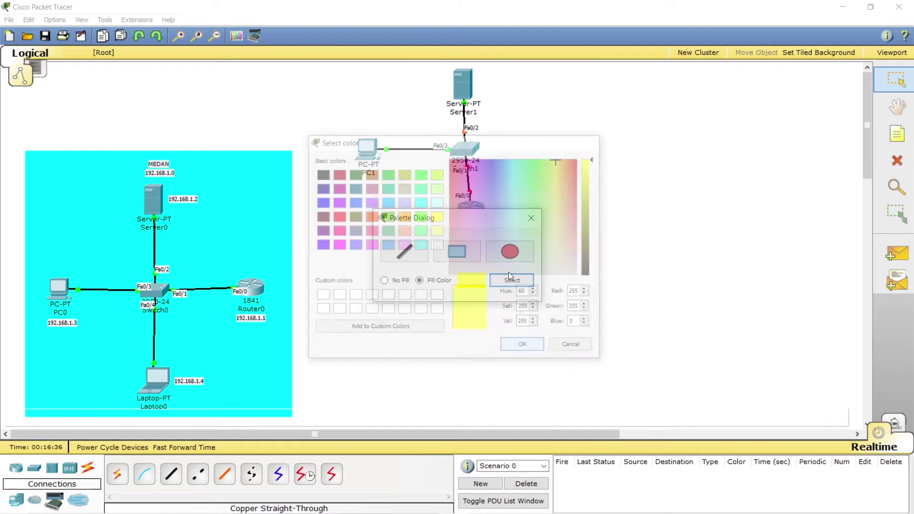
pyautogui.moveTo(478, 218); pyautogui.dragTo(742, 86)
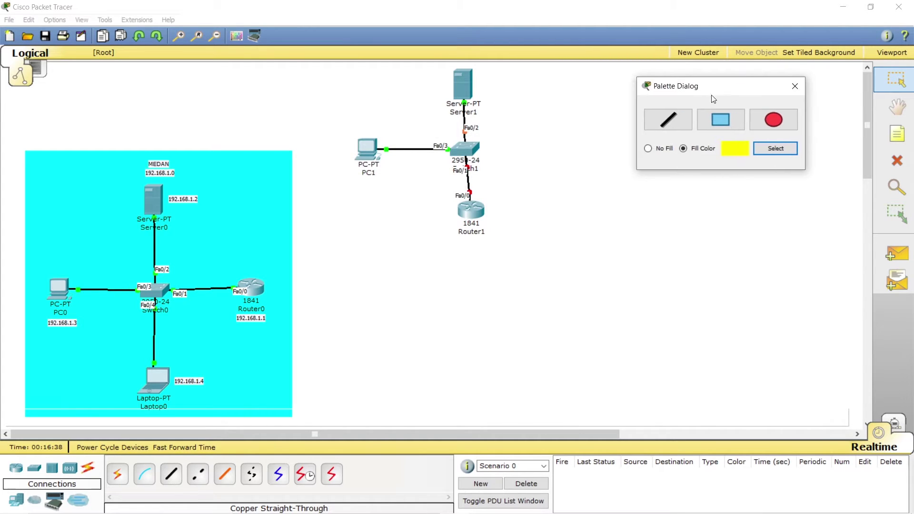
pyautogui.moveTo(325, 64); pyautogui.dragTo(591, 238)
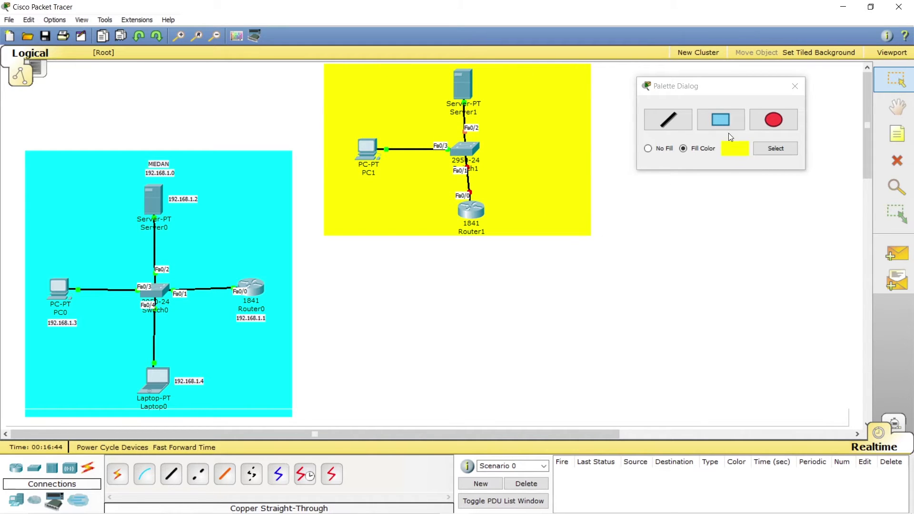
pyautogui.click(795, 86)
pyautogui.moveTo(480, 211); pyautogui.dragTo(476, 211)
pyautogui.moveTo(467, 84); pyautogui.dragTo(466, 83)
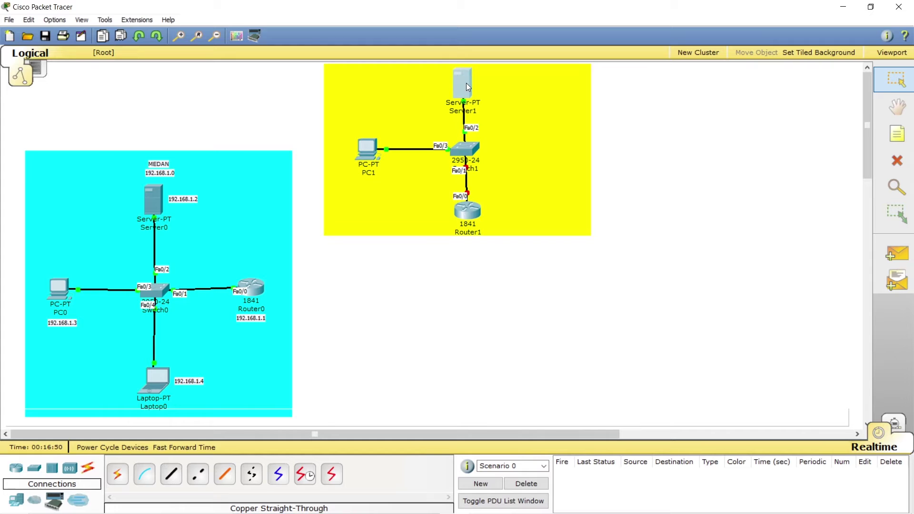
# Add a text note reading Jakarta on the yellow background, above PC1 and beside Server1
pyautogui.click(897, 138)
pyautogui.click(378, 75)
pyautogui.write('Jakarta')
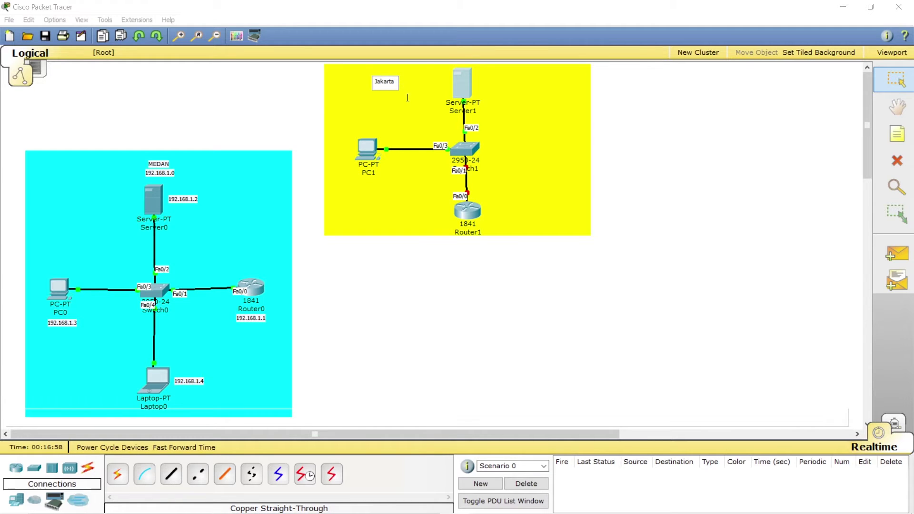
pyautogui.click(377, 105)
pyautogui.moveTo(395, 85); pyautogui.dragTo(386, 85)
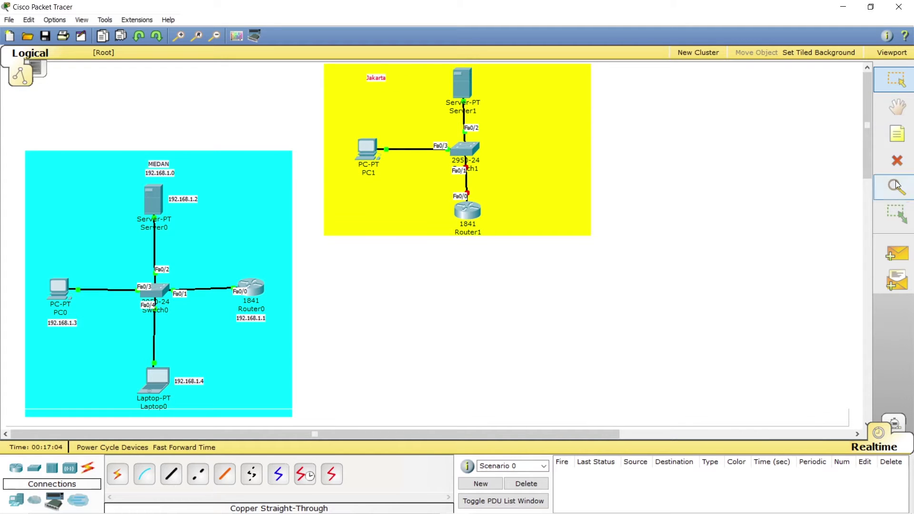
# Add the network address note 192.168.2.0 and place it directly under the Jakarta label
pyautogui.click(897, 134)
pyautogui.click(385, 91)
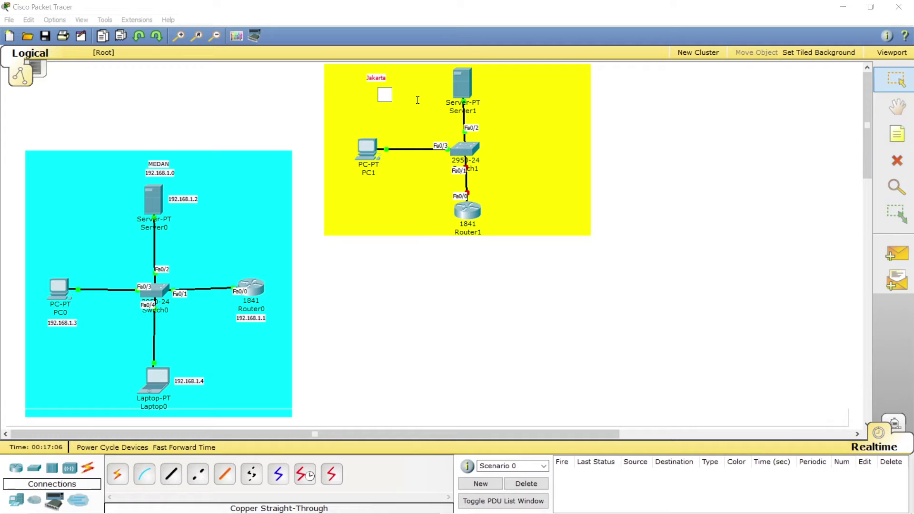
pyautogui.write('92.168.2.0')
pyautogui.click(419, 96)
pyautogui.moveTo(393, 91); pyautogui.dragTo(385, 91)
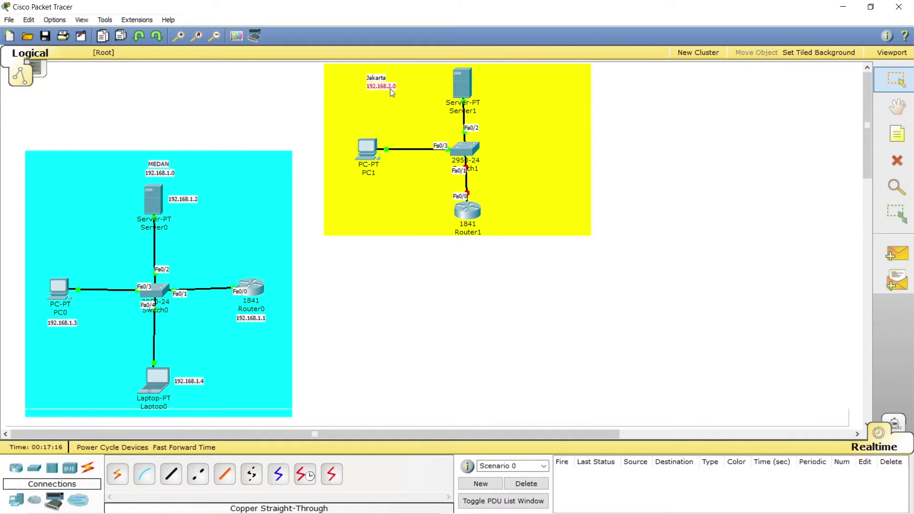
# Add the address note 192.168.2.1 and place it just above Router1, beside its Fa0/0 port label
pyautogui.click(450, 145)
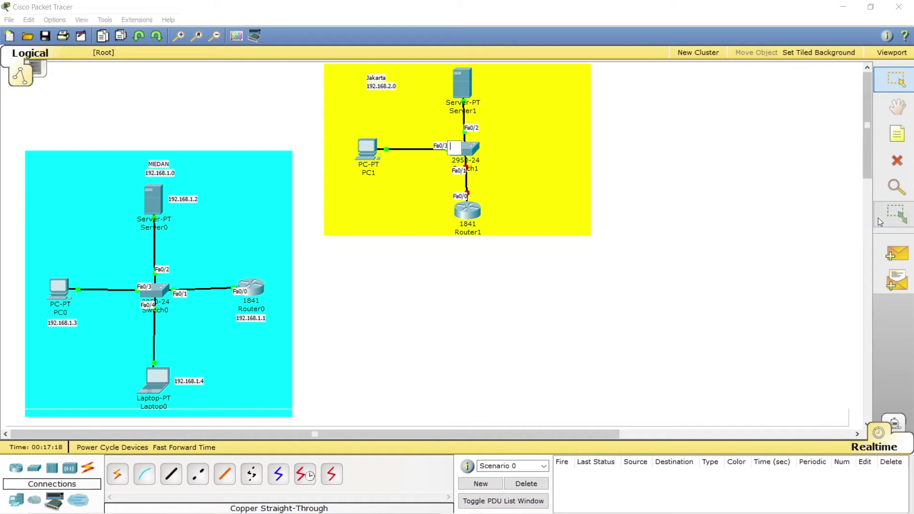
pyautogui.click(897, 135)
pyautogui.click(497, 211)
pyautogui.write('192.168')
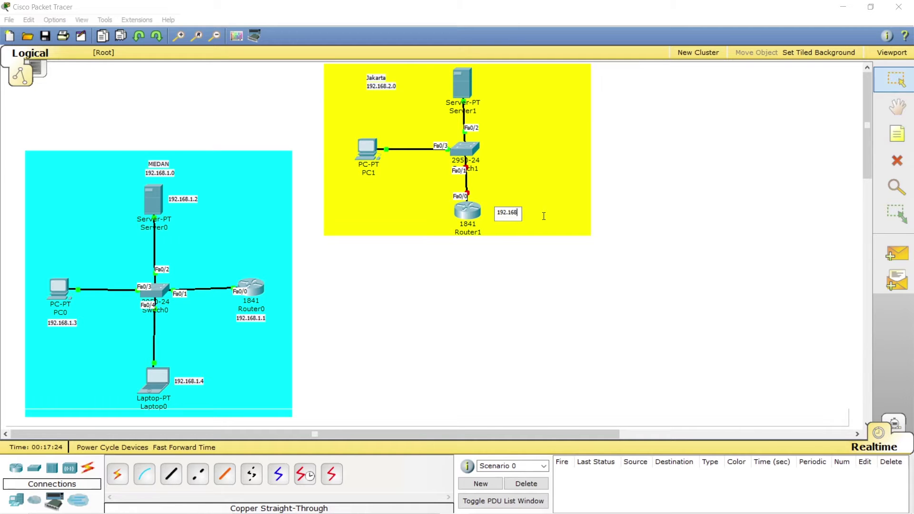
pyautogui.write('.2.1')
pyautogui.click(545, 219)
pyautogui.moveTo(523, 214); pyautogui.dragTo(493, 195)
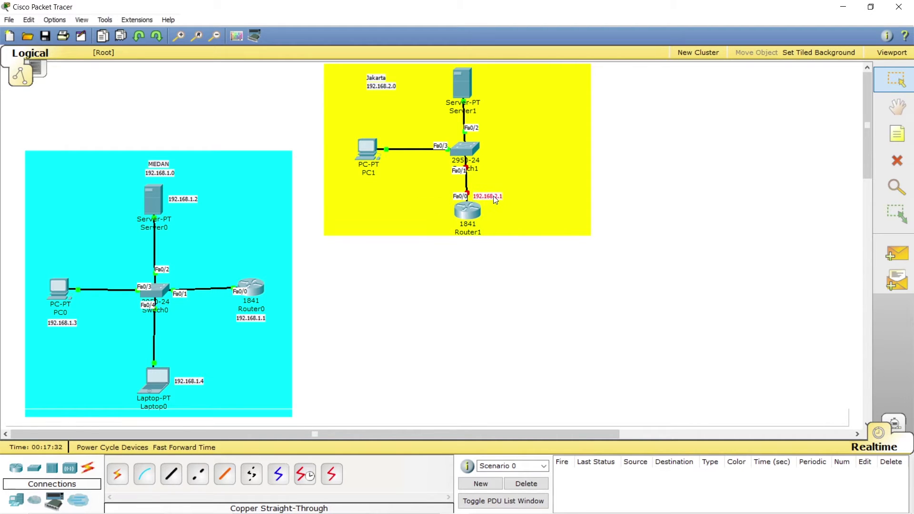
pyautogui.click(558, 195)
# Add the address note 192.168.2.2 and place it right beside Server1
pyautogui.click(897, 134)
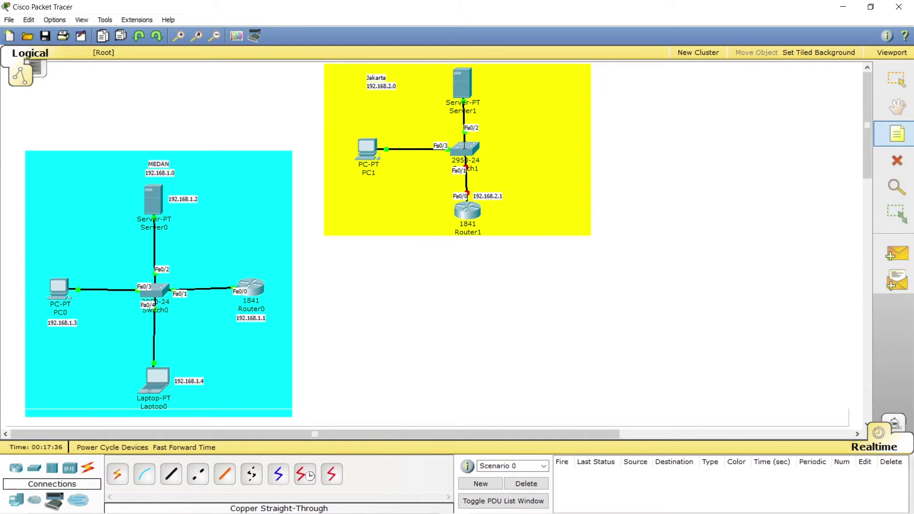
pyautogui.click(479, 92)
pyautogui.write('192.168')
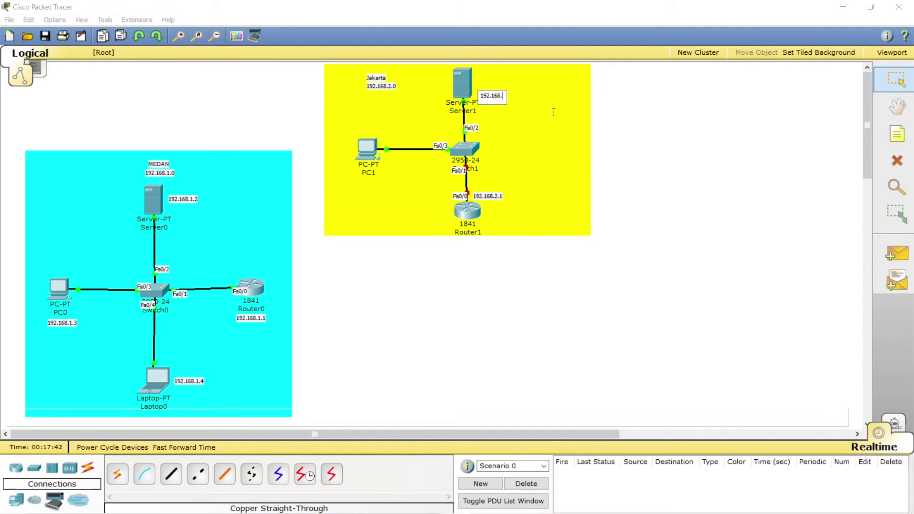
pyautogui.write('.2.2')
pyautogui.click(519, 106)
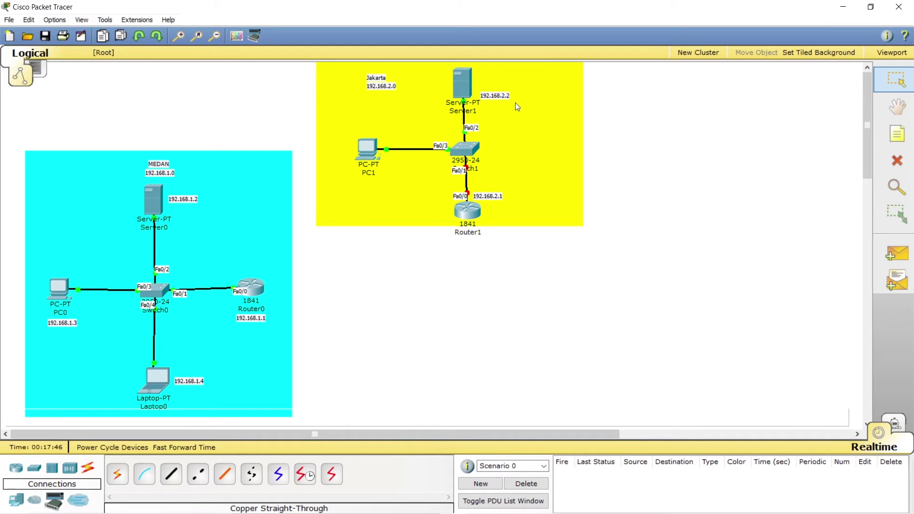
pyautogui.moveTo(496, 96)
pyautogui.mouseDown()
pyautogui.moveTo(492, 104)
pyautogui.moveTo(490, 79)
pyautogui.mouseUp()
# Add the address note 192.168.2.3 and place it directly below PC1
pyautogui.click(898, 135)
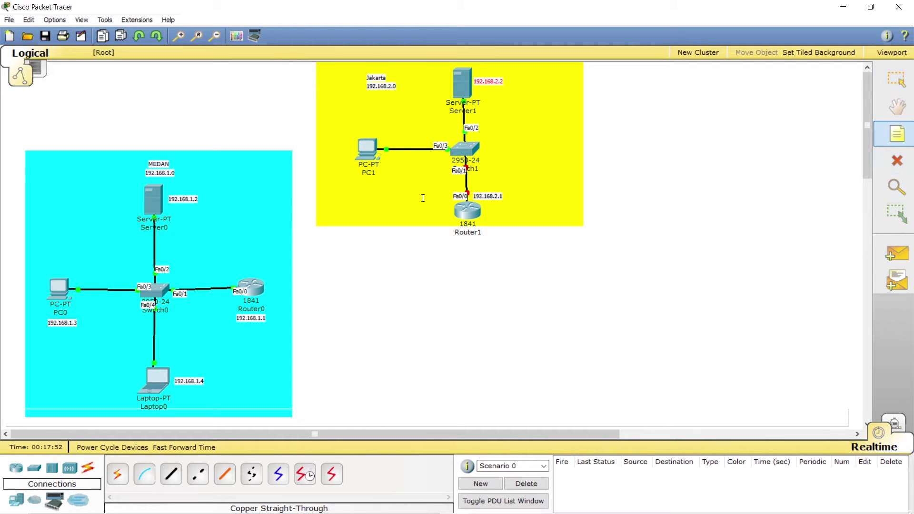
pyautogui.click(353, 189)
pyautogui.write('192.168')
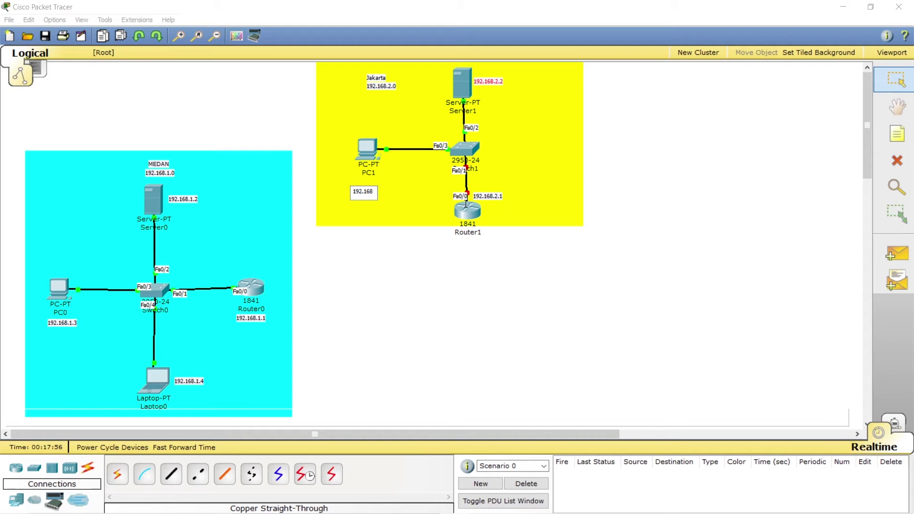
pyautogui.write('.2.')
pyautogui.press('BackSpace')
pyautogui.write('.3')
pyautogui.click(391, 184)
pyautogui.moveTo(372, 193); pyautogui.dragTo(371, 185)
pyautogui.doubleClick(433, 156)
# Configure Router1's FastEthernet0/0 with IP address 192.168.2.1 and subnet mask 255.255.255.0, and switch the port on
pyautogui.click(477, 216)
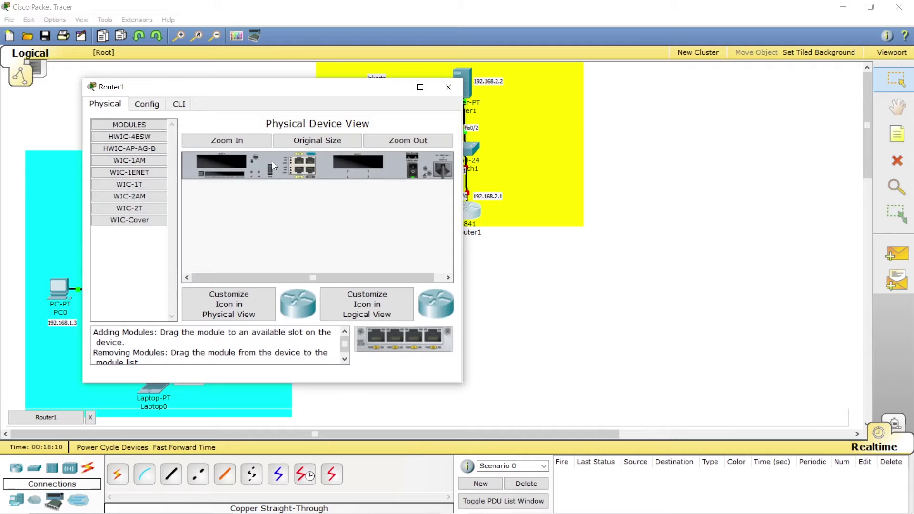
pyautogui.click(150, 103)
pyautogui.click(139, 232)
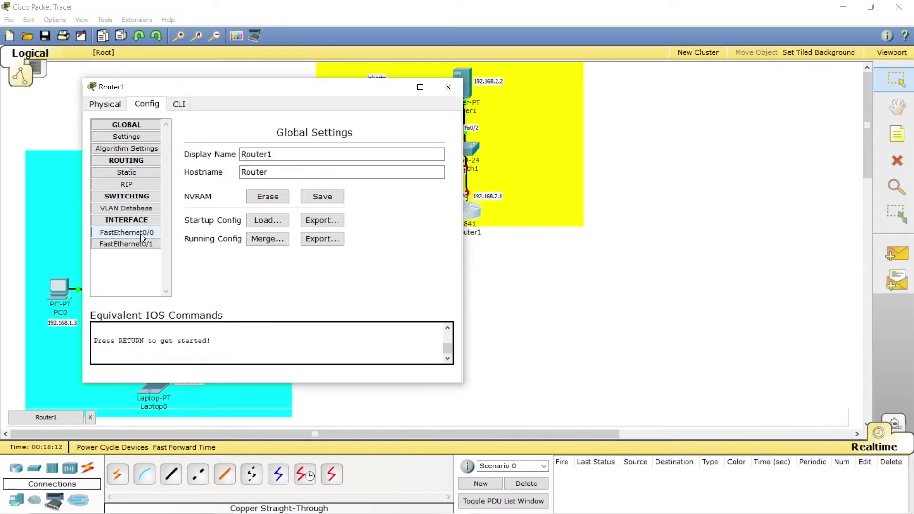
pyautogui.click(386, 243)
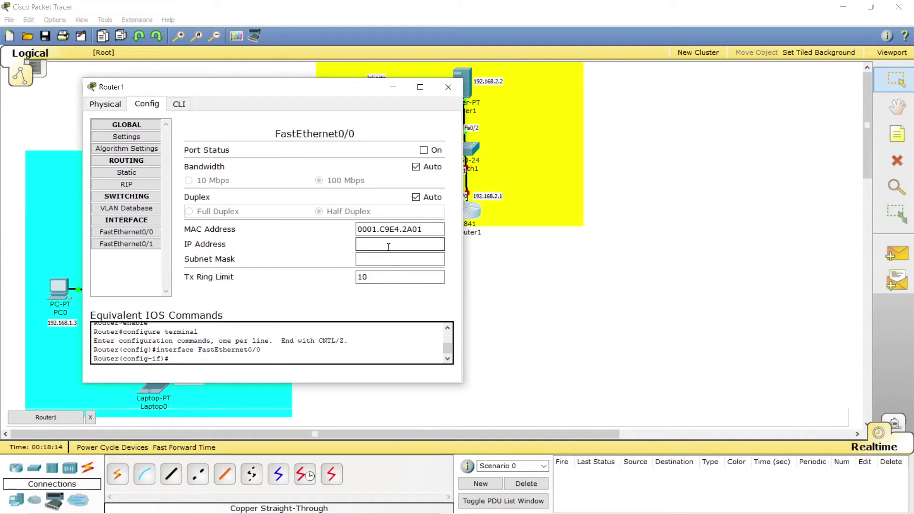
pyautogui.write('192.168.2.12.1')
pyautogui.press('Tab')
pyautogui.click(435, 149)
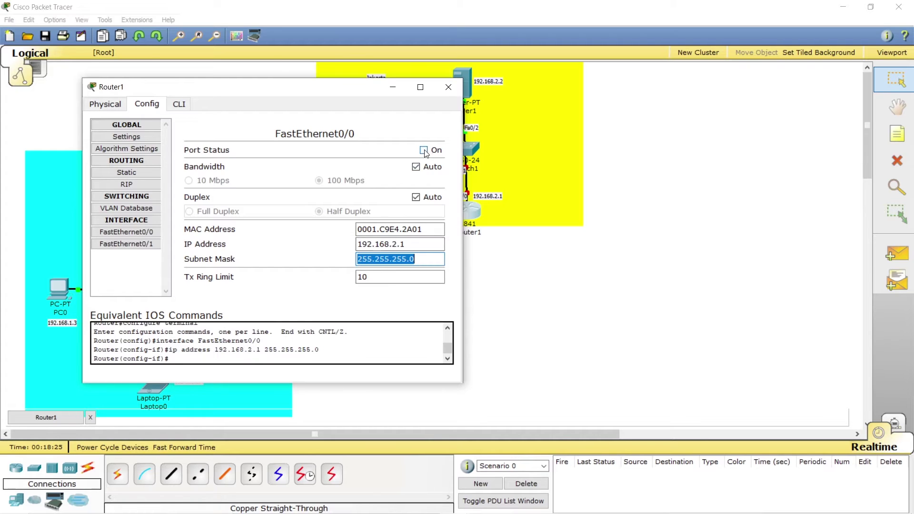
pyautogui.click(443, 90)
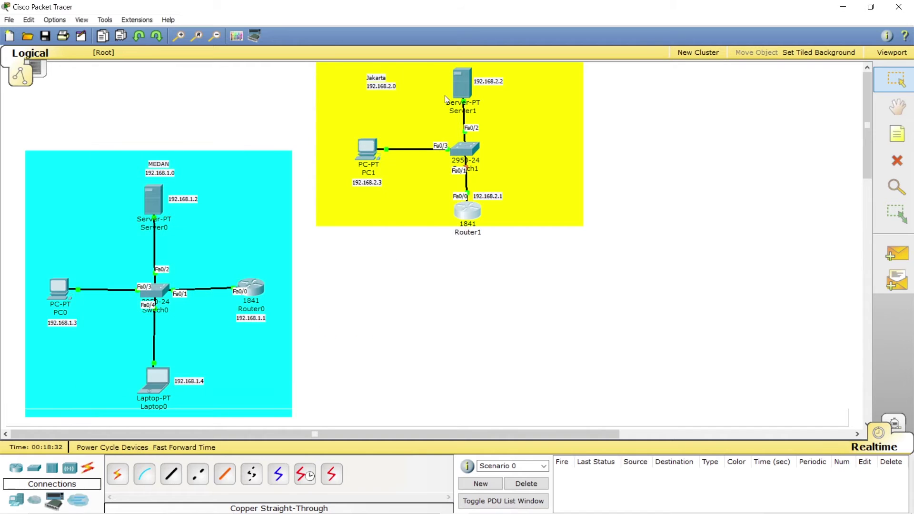
# Configure Server1 with static IP address 192.168.2.2, subnet mask 255.255.255.0 and default gateway 192.168.2.1
pyautogui.click(464, 93)
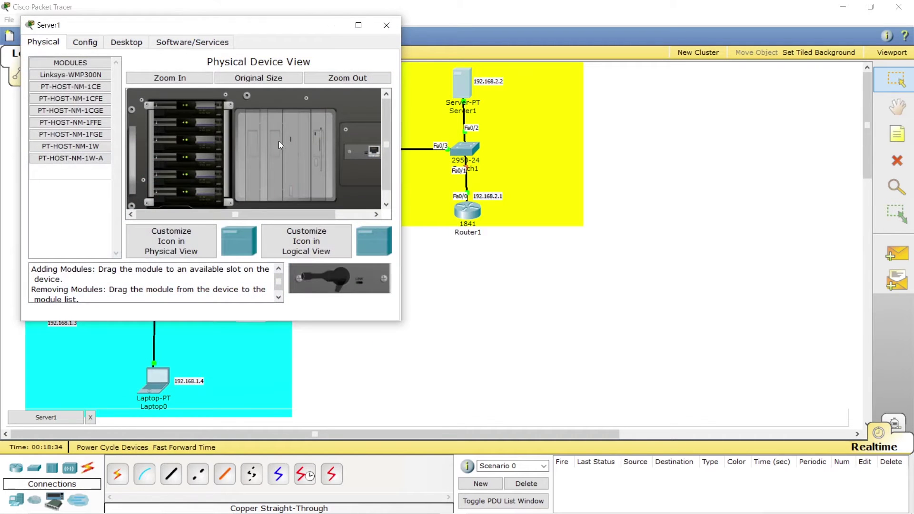
pyautogui.click(127, 42)
pyautogui.click(85, 105)
pyautogui.click(170, 155)
pyautogui.write('192')
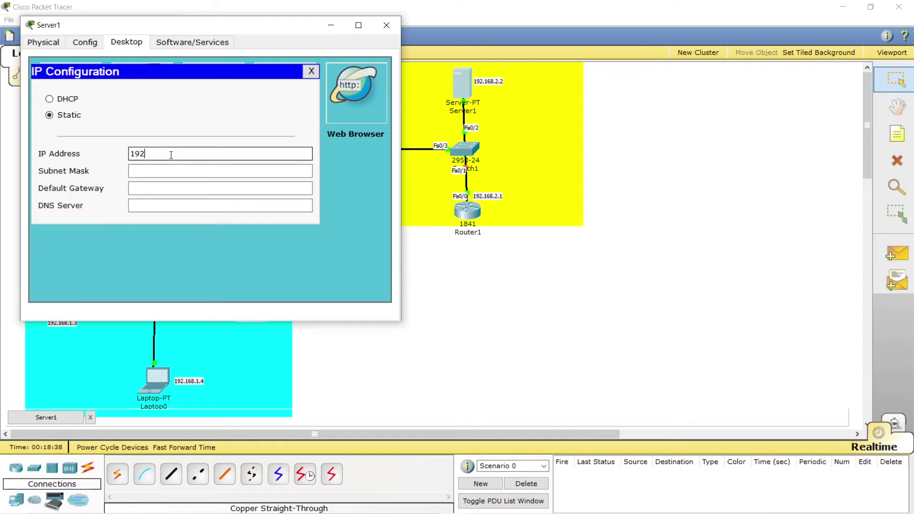
pyautogui.write('.168.2.2')
pyautogui.press('Tab')
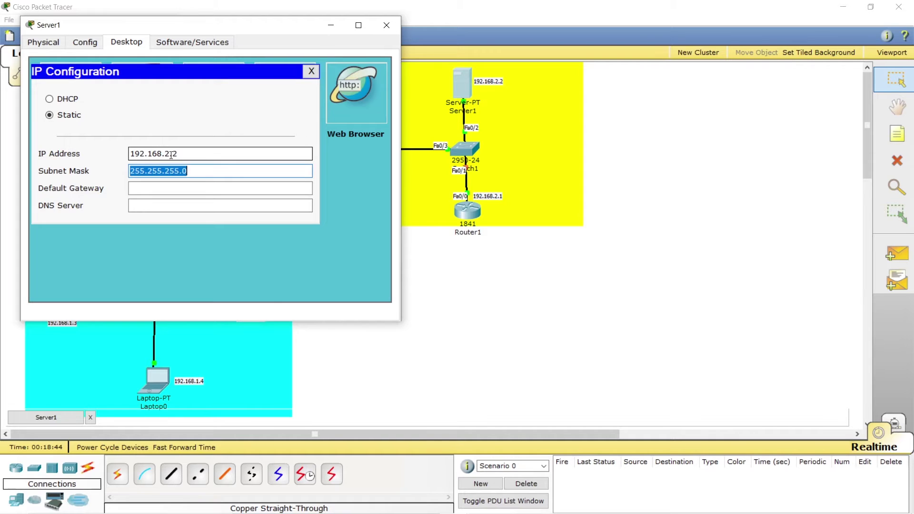
pyautogui.press('Tab')
pyautogui.write('1')
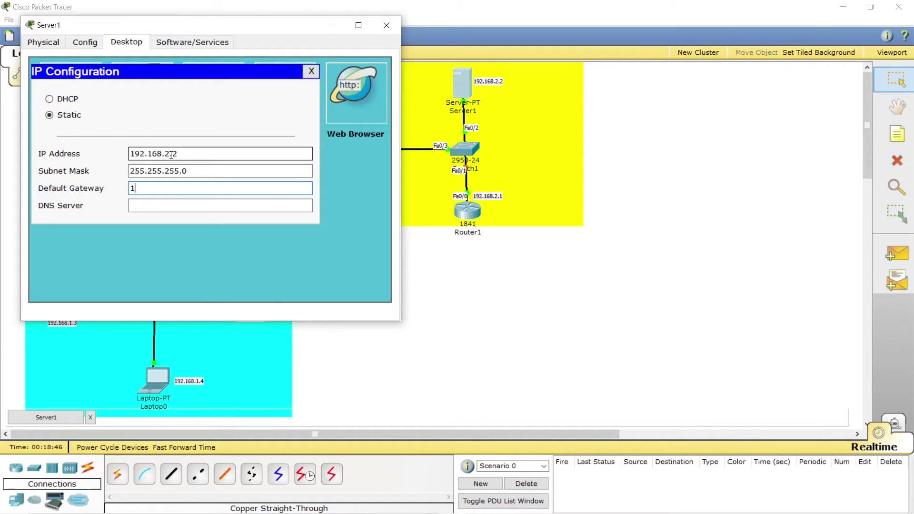
pyautogui.write('92.168.2.1')
pyautogui.click(388, 27)
# Configure PC1 with static IP address 192.168.2.3, subnet mask 255.255.255.0 and default gateway 192.168.2.1
pyautogui.click(371, 155)
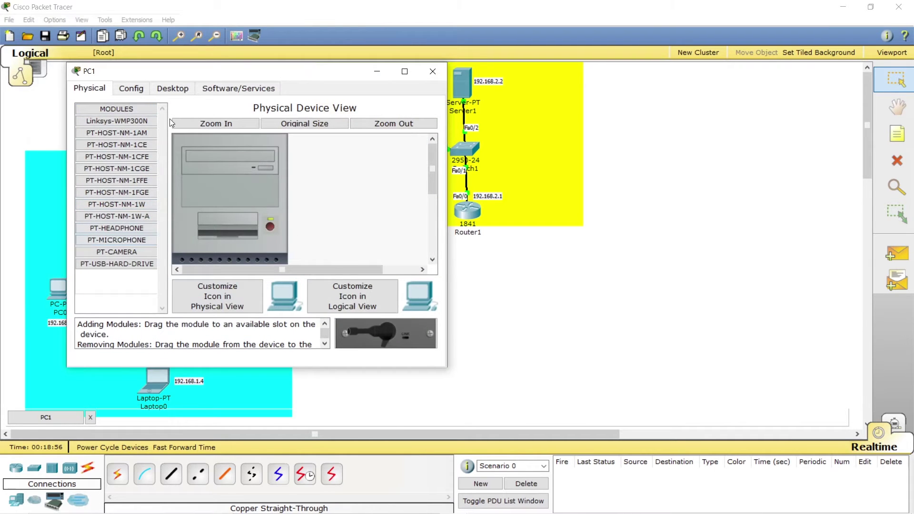
pyautogui.click(159, 88)
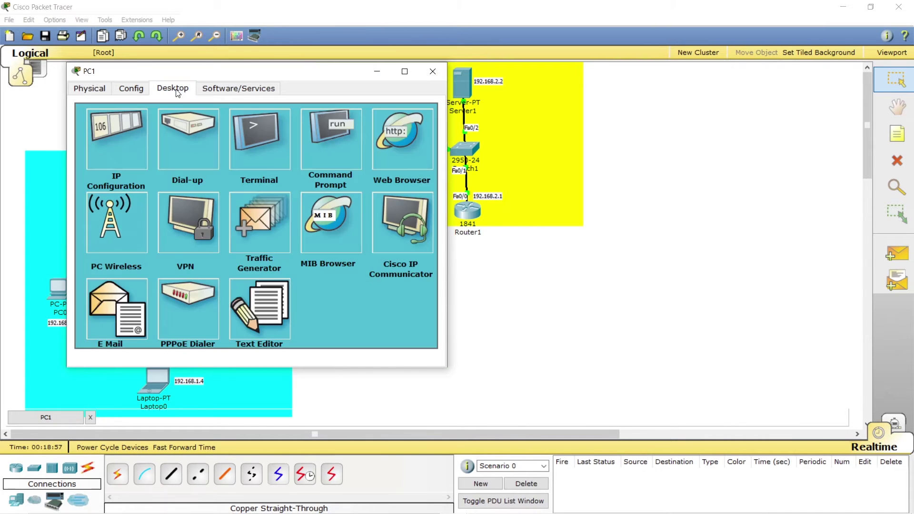
pyautogui.click(108, 172)
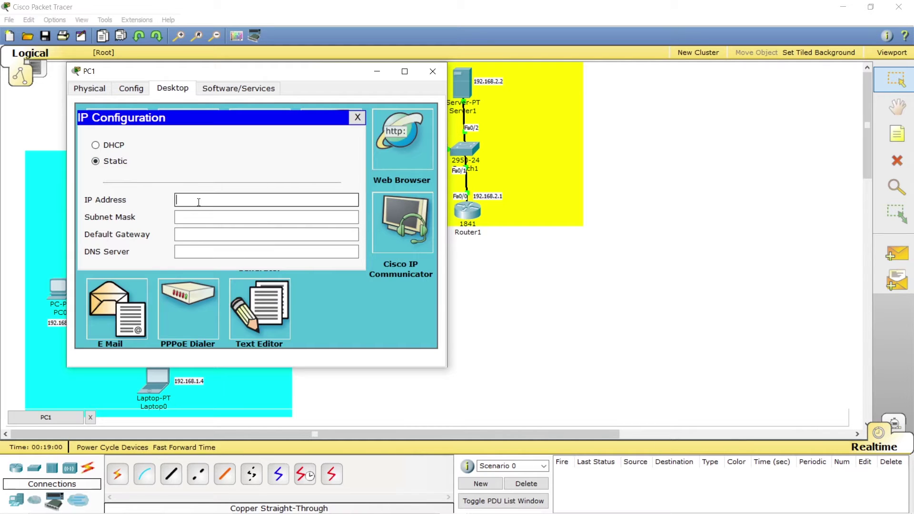
pyautogui.write('192.168.2.3')
pyautogui.press('Tab')
pyautogui.press('Tab')
pyautogui.write('192.168.2')
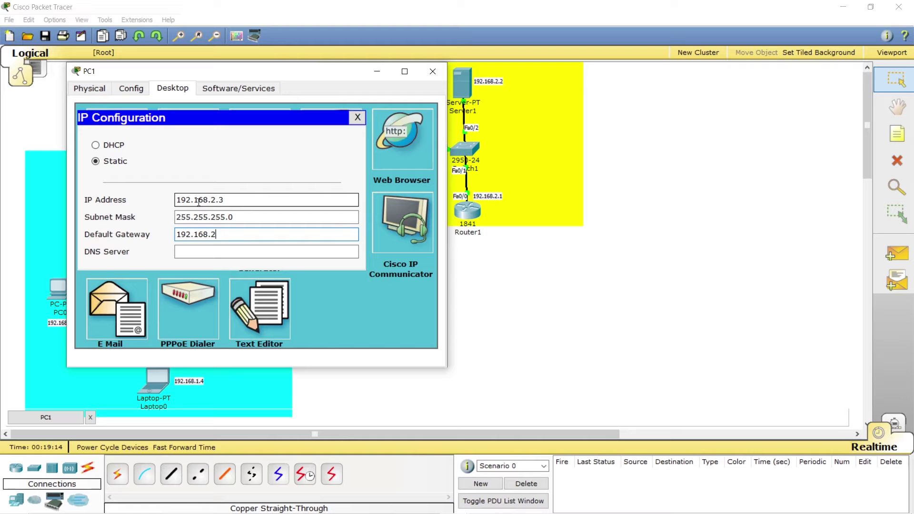
pyautogui.write('.1')
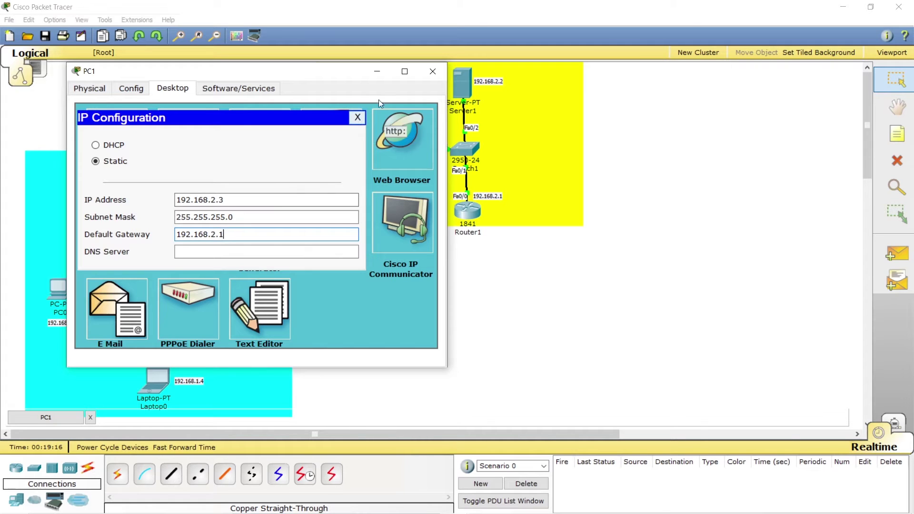
pyautogui.click(432, 75)
# Check Server1's IP configuration and ping the router address 192.168.2.1 from its command prompt
pyautogui.click(461, 87)
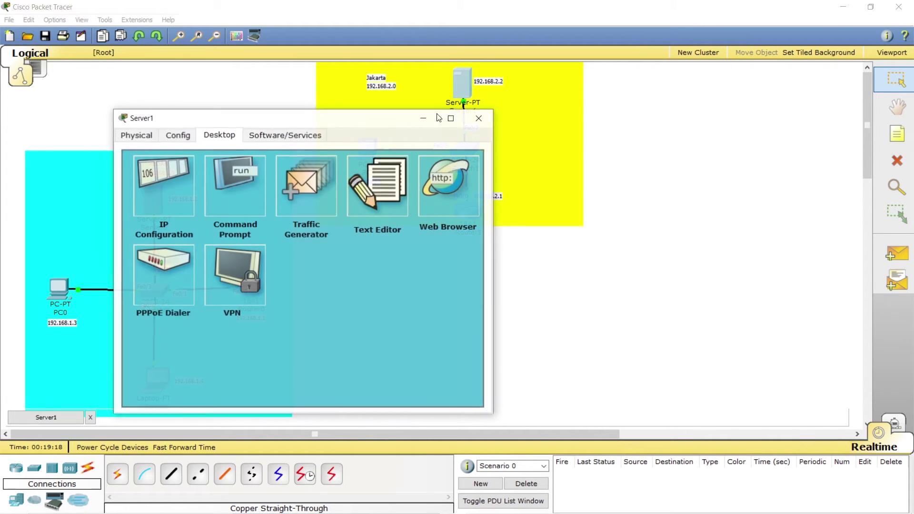
pyautogui.click(168, 200)
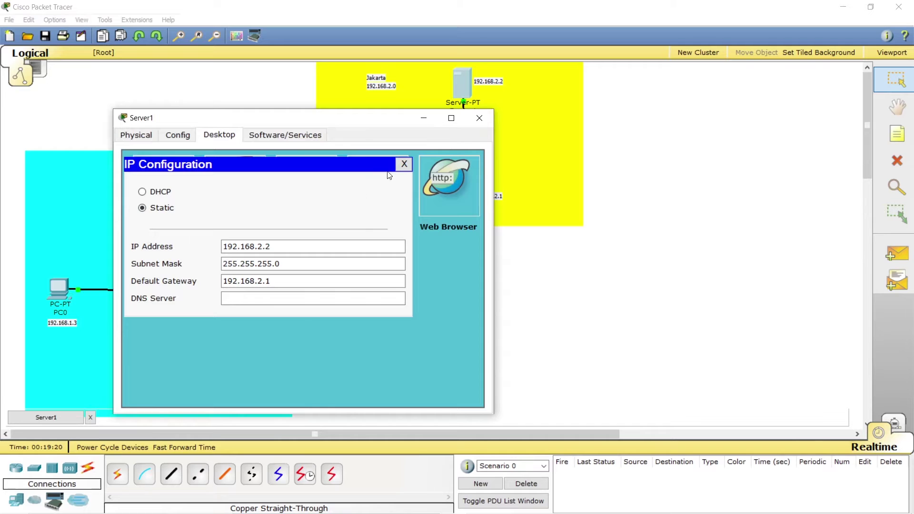
pyautogui.click(403, 163)
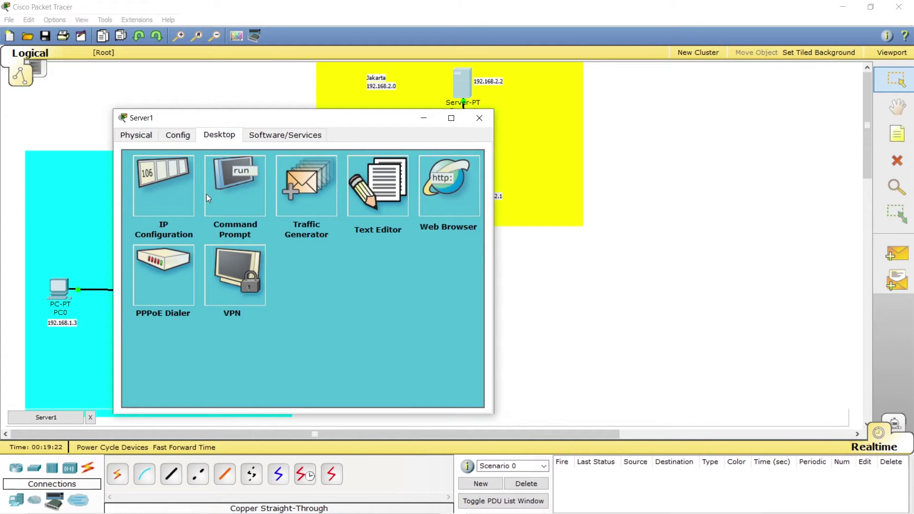
pyautogui.click(245, 194)
pyautogui.write('192')
pyautogui.press('BackSpace')
pyautogui.press('BackSpace')
pyautogui.press('BackSpace')
pyautogui.write('ping')
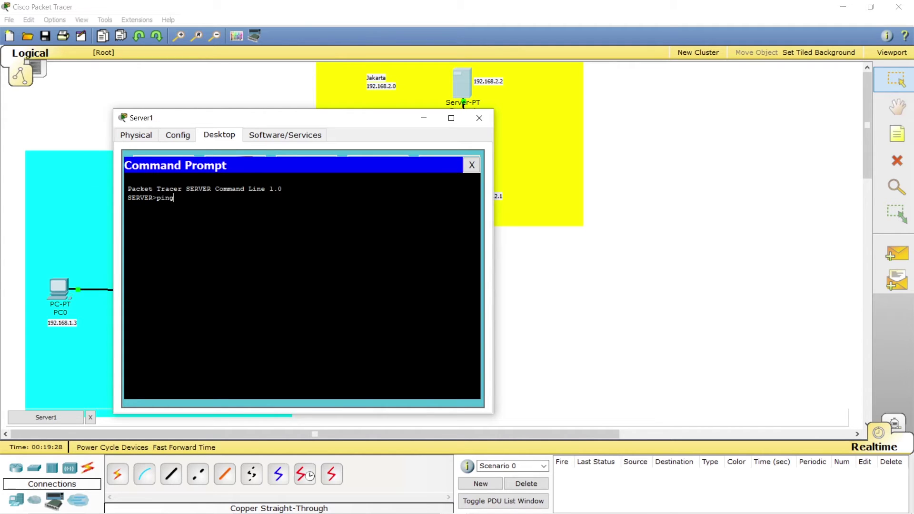
pyautogui.write(' 192.168.')
pyautogui.press('BackSpace')
pyautogui.write('2.1')
pyautogui.press('Return')
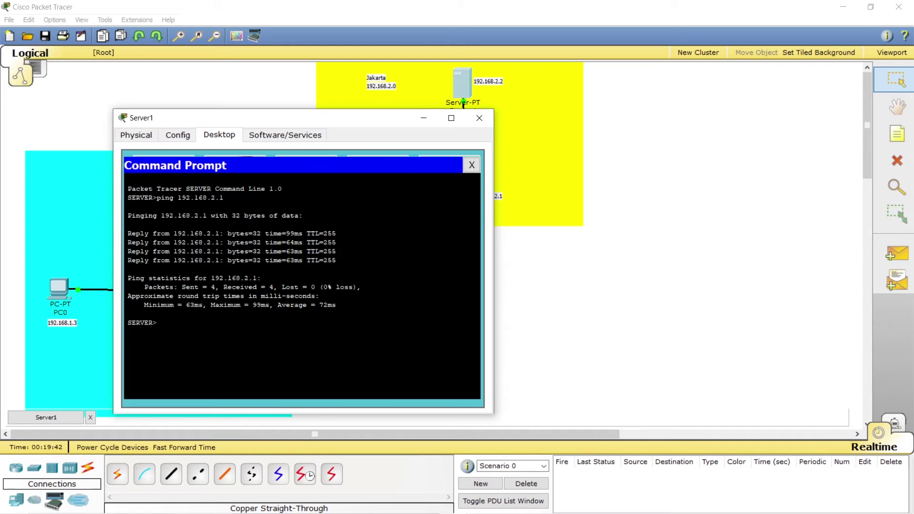
# Ping 192.168.2.2 and 192.168.2.3 from Server1's command prompt and review the replies
pyautogui.write('ping 192.168.2.2')
pyautogui.press('Return')
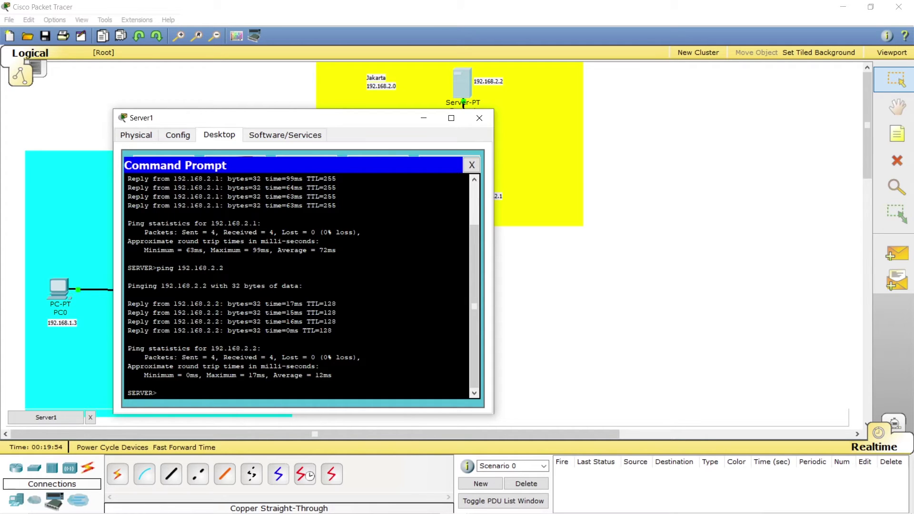
pyautogui.write('192.1')
pyautogui.press('BackSpace')
pyautogui.press('BackSpace')
pyautogui.press('BackSpace')
pyautogui.write('ping 192.168.2.3')
pyautogui.press('Return')
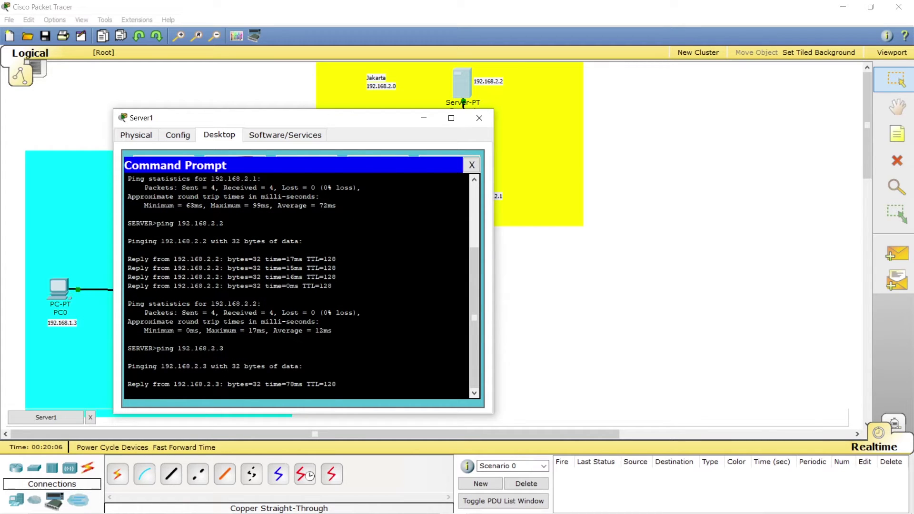
pyautogui.moveTo(340, 121); pyautogui.dragTo(794, 38)
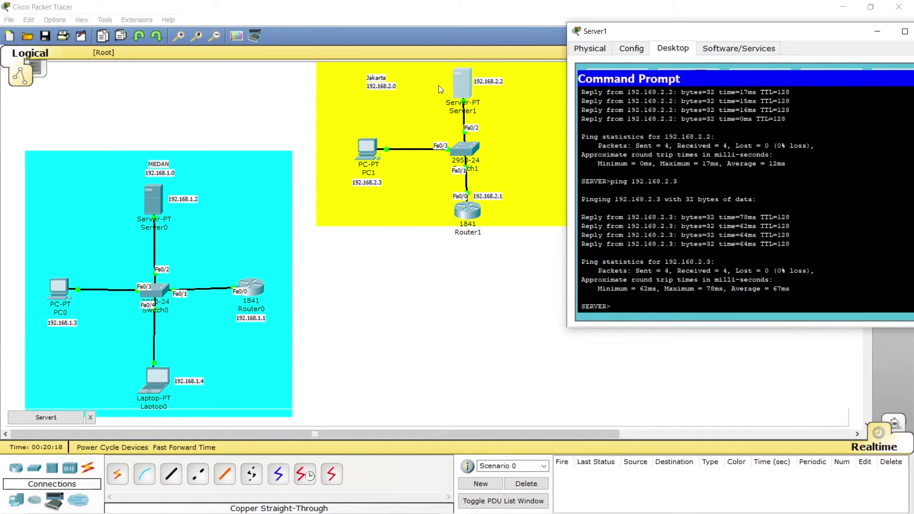
pyautogui.moveTo(800, 35); pyautogui.dragTo(290, 24)
pyautogui.scroll(7, 241, 190)
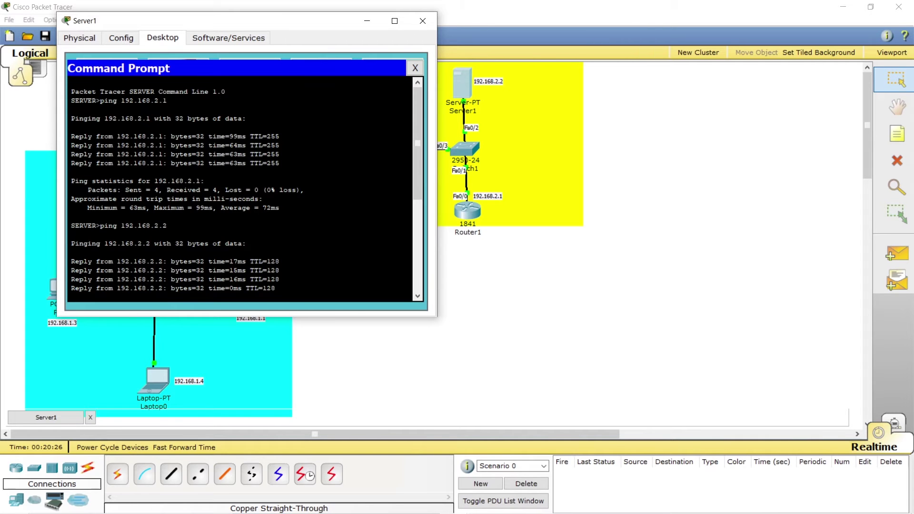
pyautogui.scroll(-7, 240, 191)
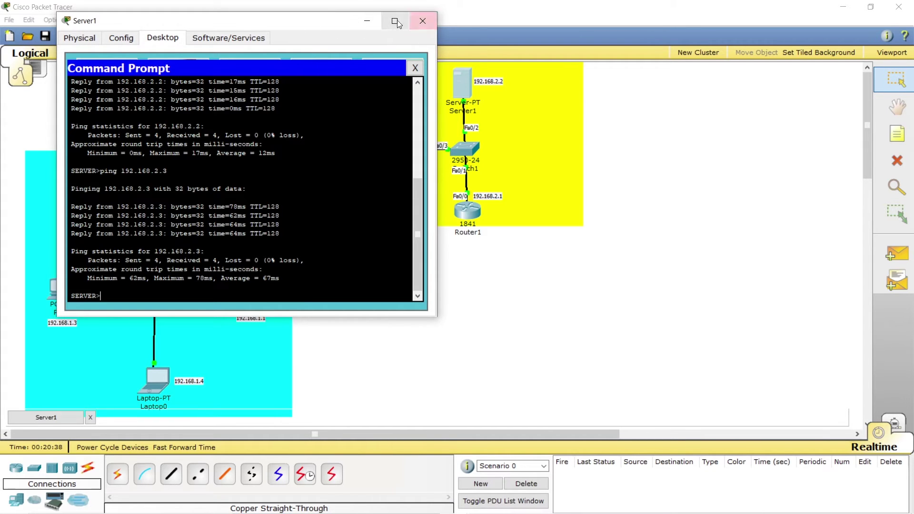
pyautogui.click(421, 22)
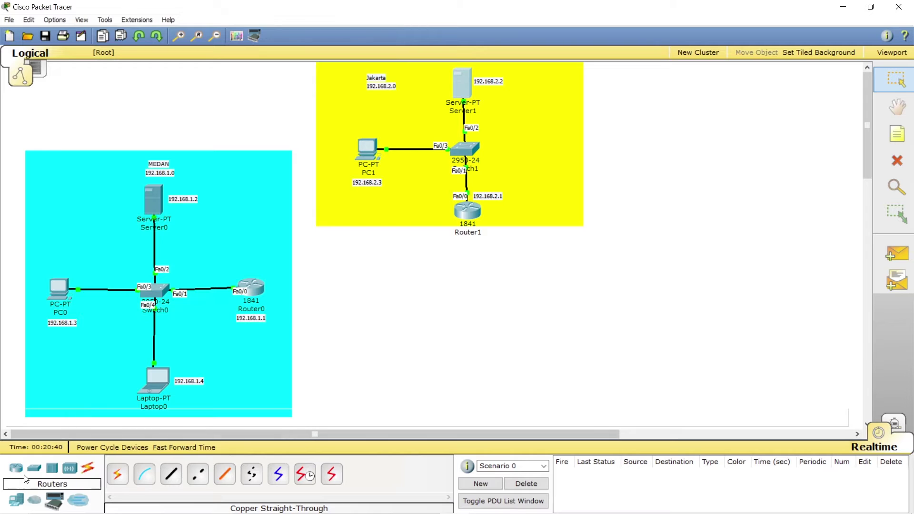
# Place a 2950-24 switch in the empty area southeast of the Jakarta network and an 1841 router just left of it
pyautogui.click(32, 471)
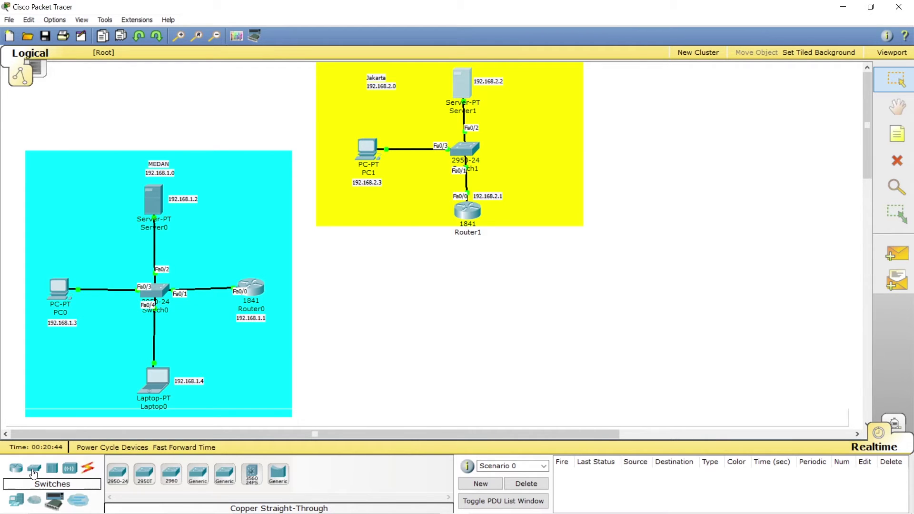
pyautogui.moveTo(253, 289)
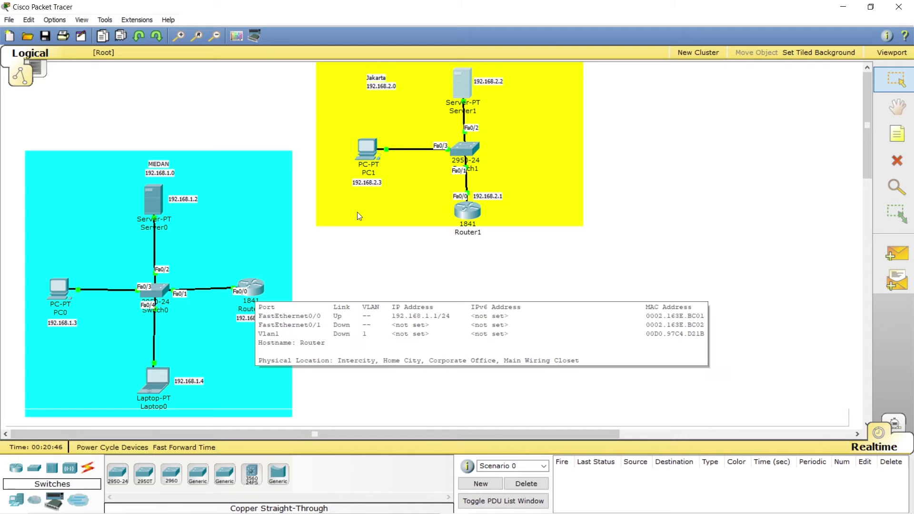
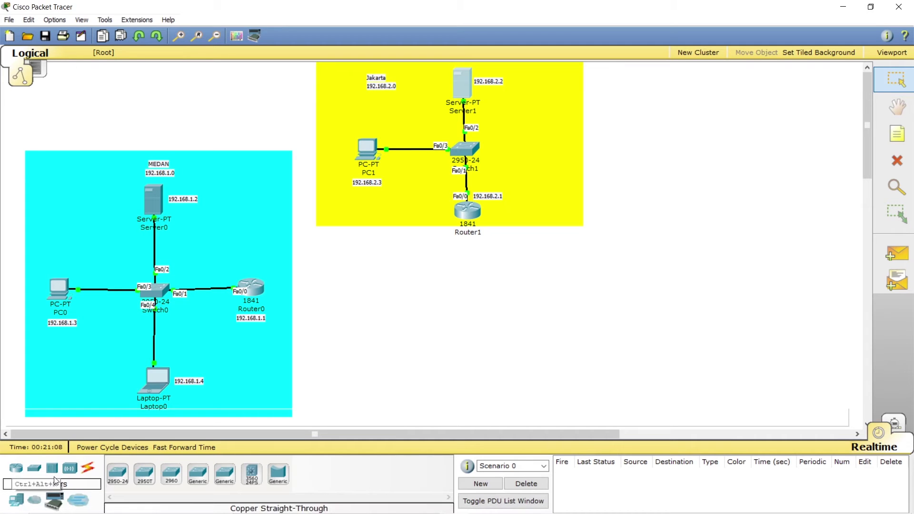
pyautogui.click(118, 474)
pyautogui.click(679, 317)
pyautogui.click(751, 279)
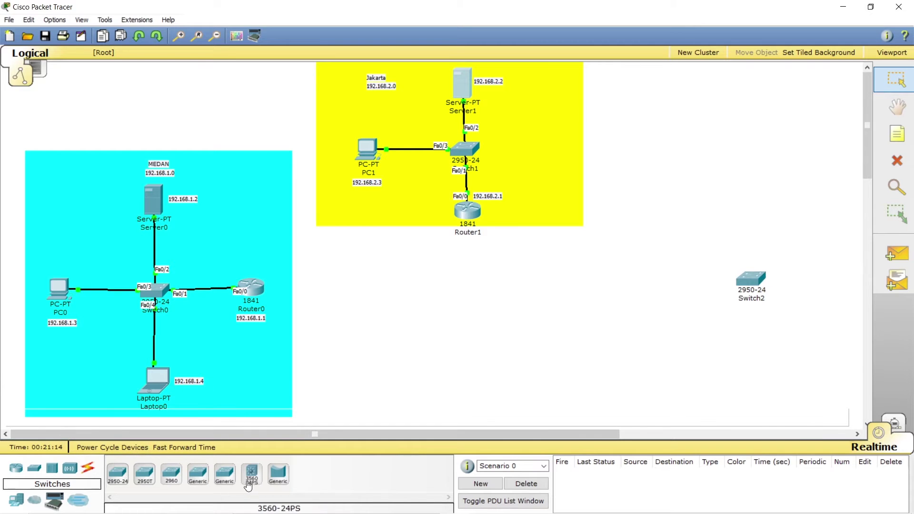
pyautogui.click(16, 469)
pyautogui.click(118, 474)
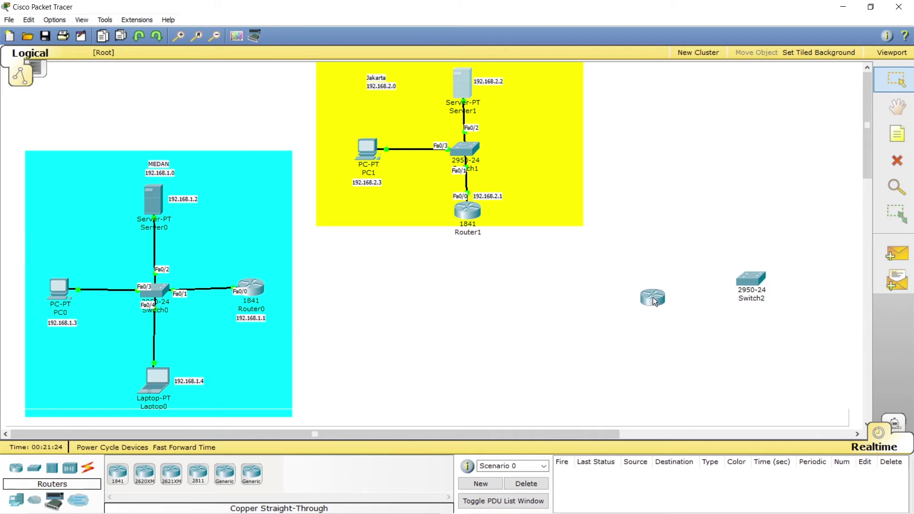
pyautogui.click(653, 298)
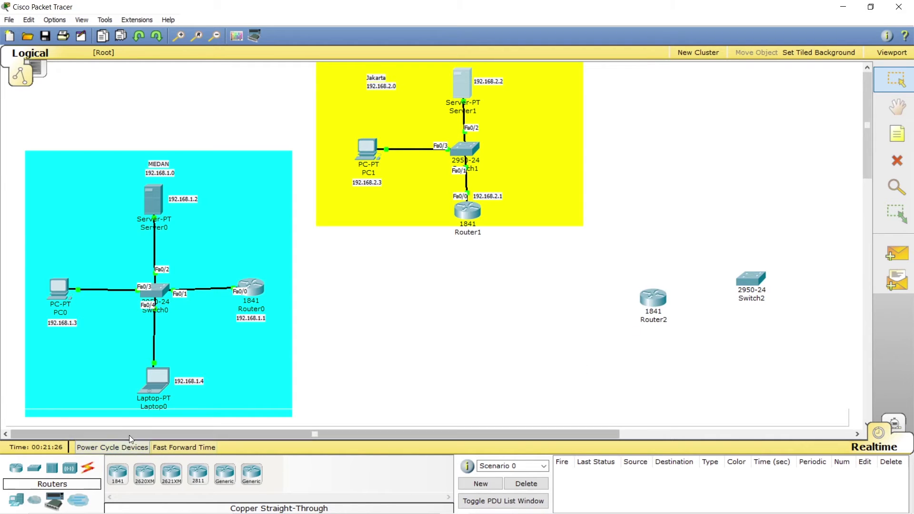
# Place a generic server above and right of Switch2 and a generic PC below and right of it
pyautogui.click(19, 500)
pyautogui.click(171, 474)
pyautogui.click(816, 215)
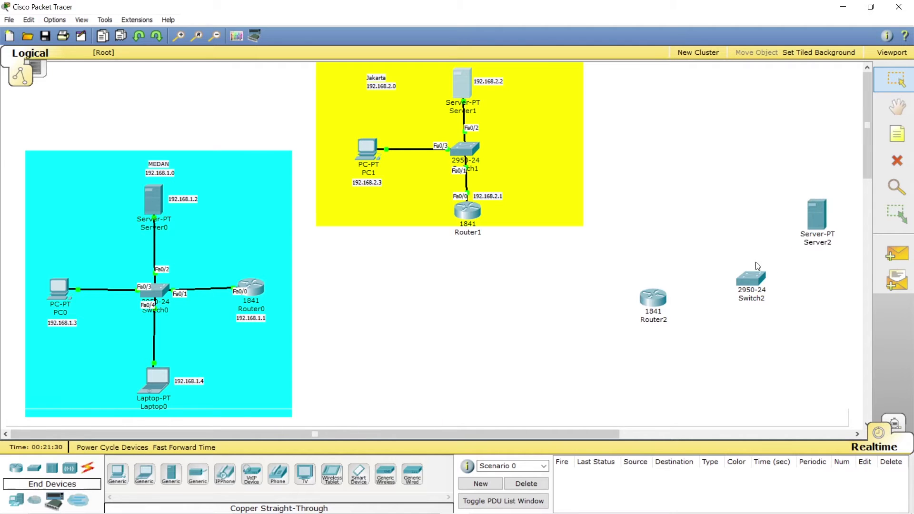
pyautogui.click(118, 474)
pyautogui.click(819, 332)
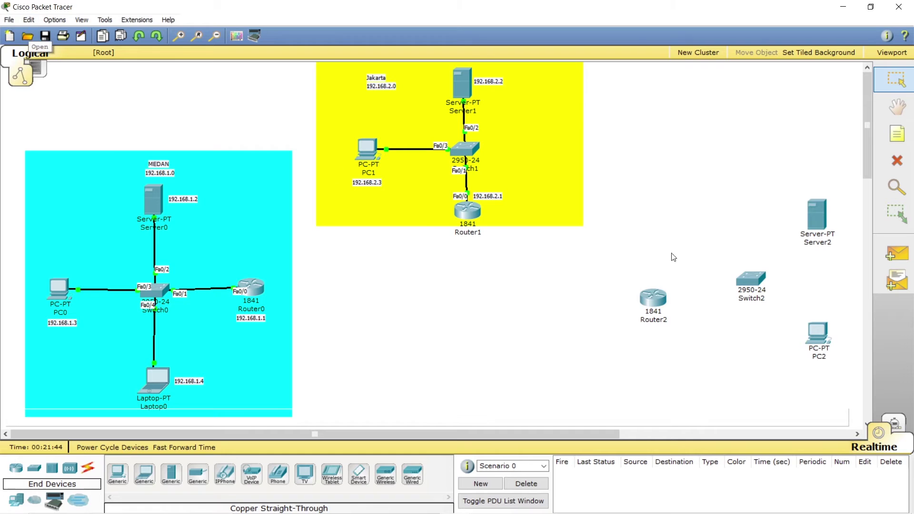
# Connect Switch2's FastEthernet0/2 to Server2 with a copper straight-through cable
pyautogui.moveTo(761, 285)
pyautogui.click(88, 468)
pyautogui.click(171, 473)
pyautogui.click(751, 280)
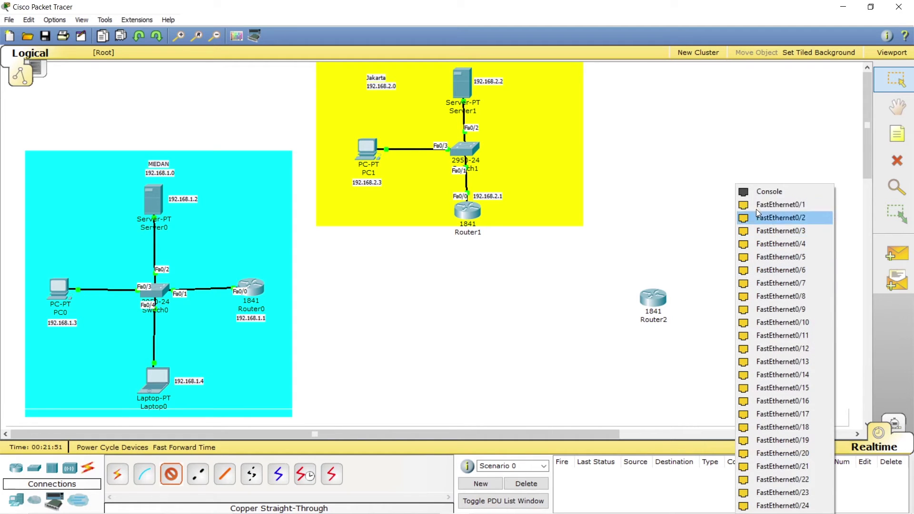
pyautogui.click(781, 218)
pyautogui.click(818, 219)
pyautogui.click(817, 215)
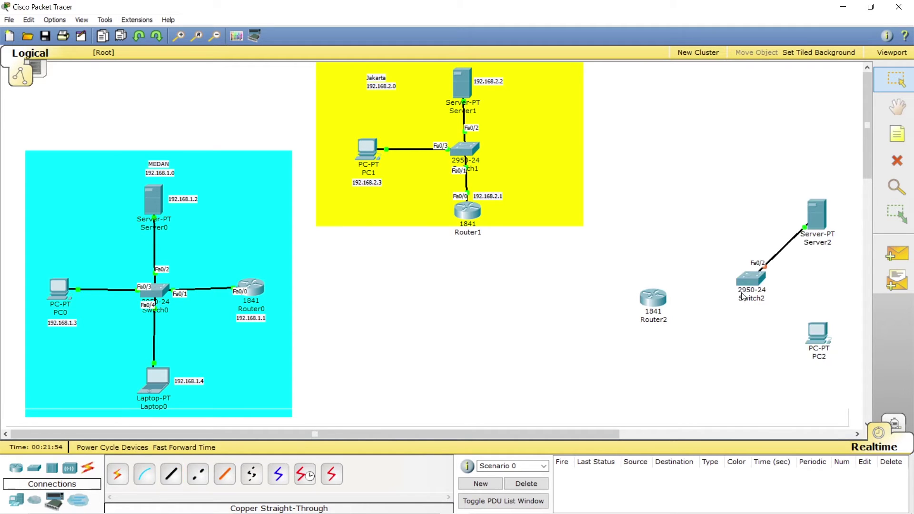
# Connect Switch2's FastEthernet0/1 to Router2's FastEthernet0/0 with a copper straight-through cable
pyautogui.click(171, 474)
pyautogui.click(752, 281)
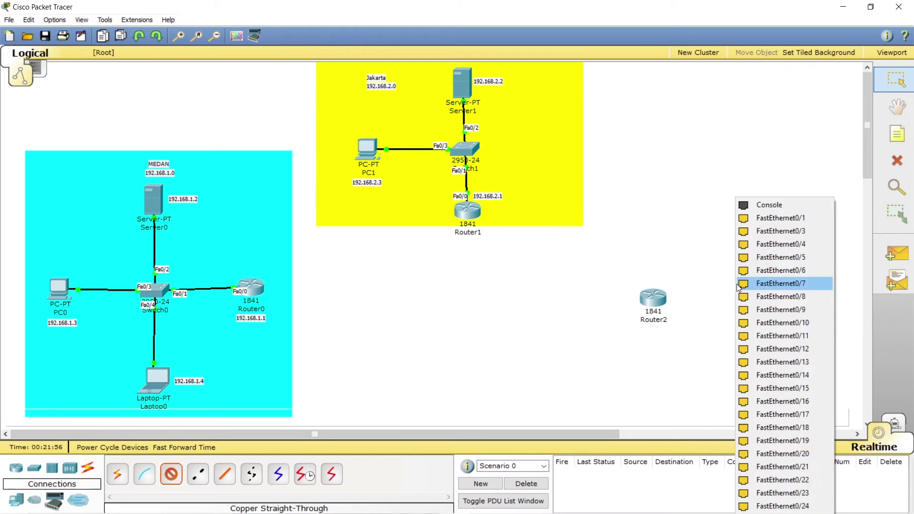
pyautogui.click(782, 219)
pyautogui.click(653, 292)
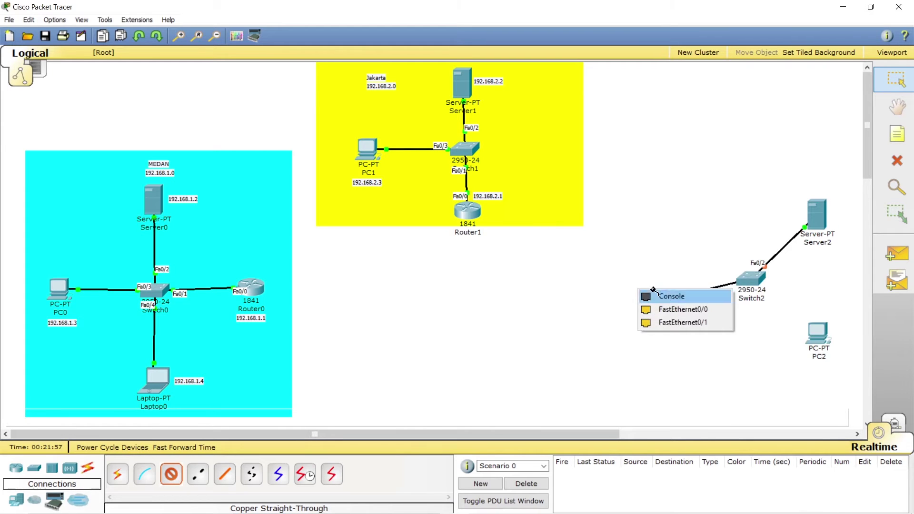
pyautogui.click(663, 311)
# Connect Switch2's FastEthernet0/3 to PC2 with a copper straight-through cable
pyautogui.click(171, 473)
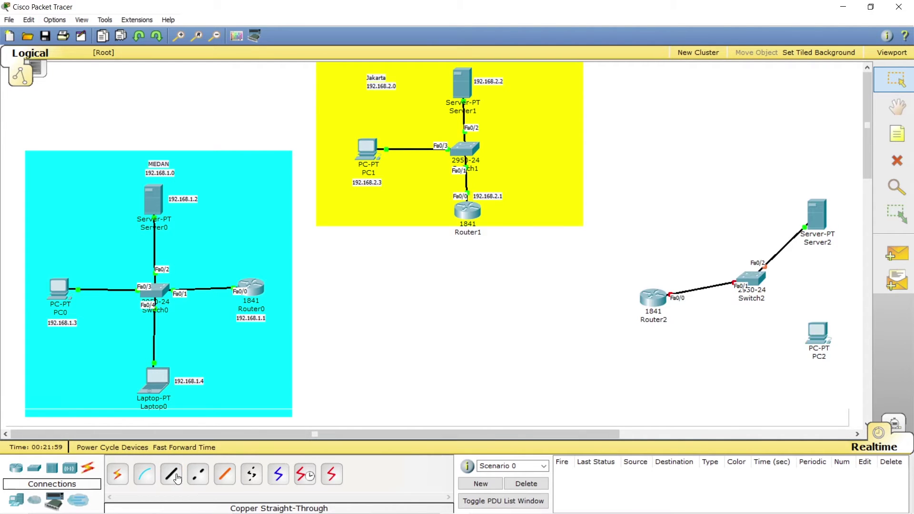
pyautogui.click(756, 279)
pyautogui.click(791, 230)
pyautogui.click(810, 328)
pyautogui.click(825, 343)
# Draw a filled lime-green rectangle (RGB 170, 255, 0) behind the network of Router2, Switch2, Server2 and PC2
pyautogui.click(235, 37)
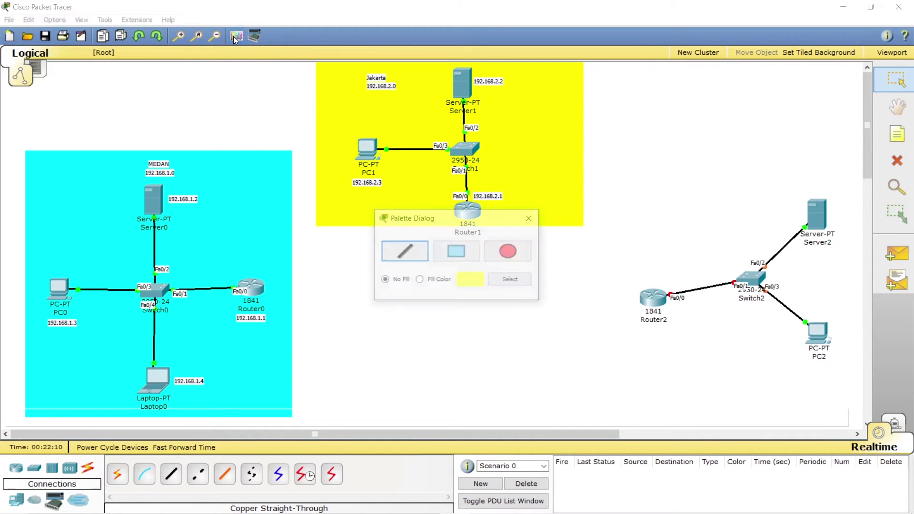
pyautogui.click(462, 249)
pyautogui.click(517, 283)
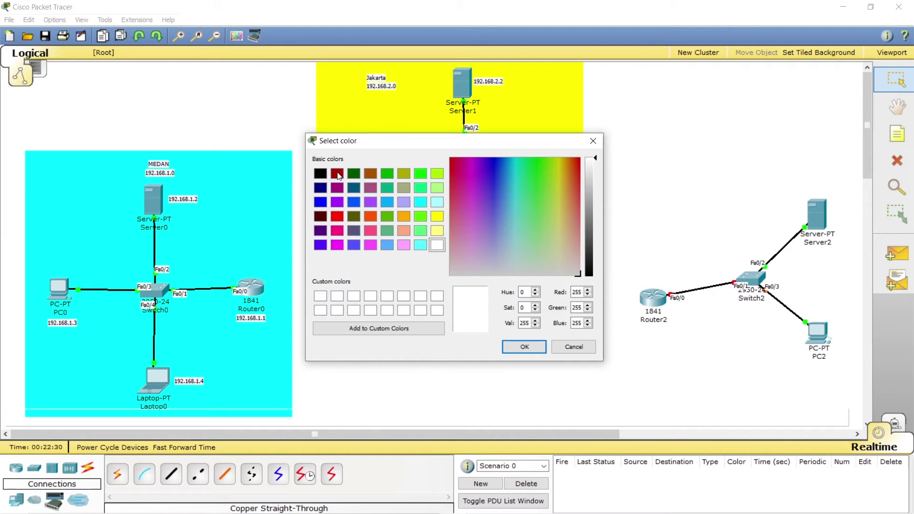
pyautogui.click(440, 174)
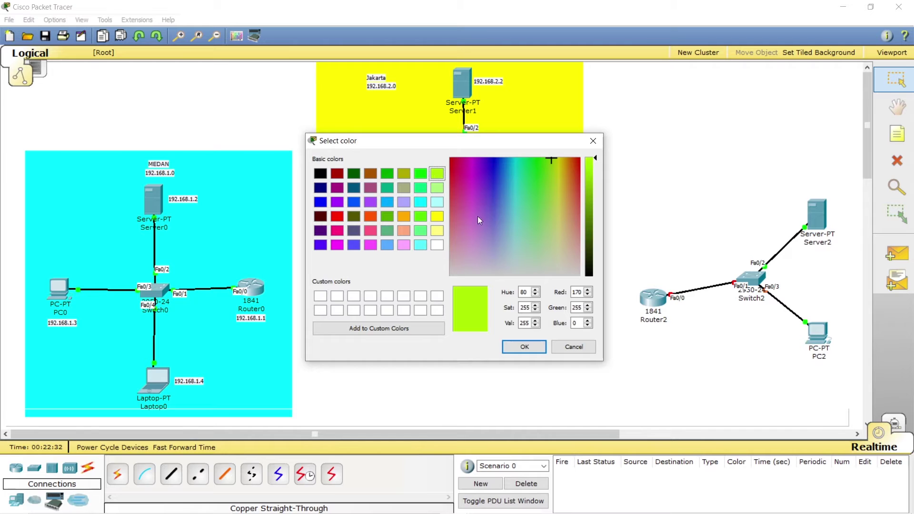
pyautogui.click(522, 345)
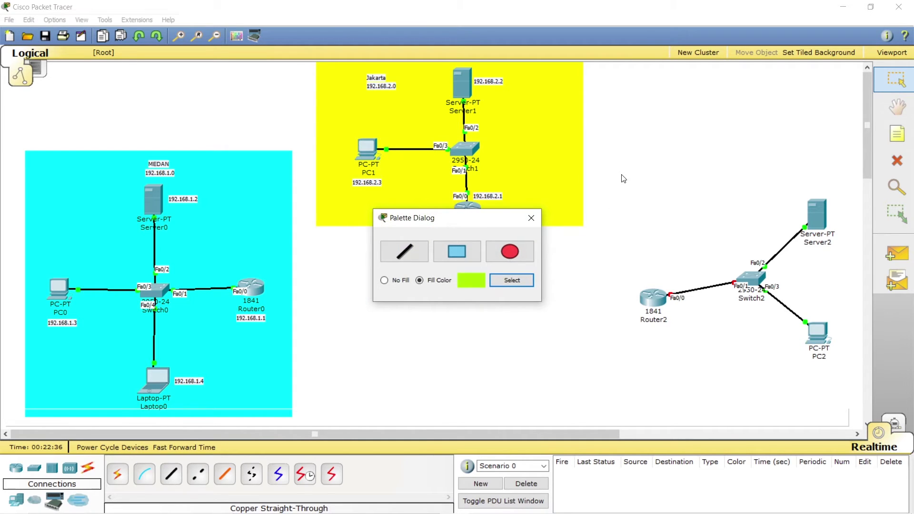
pyautogui.moveTo(622, 182); pyautogui.dragTo(863, 372)
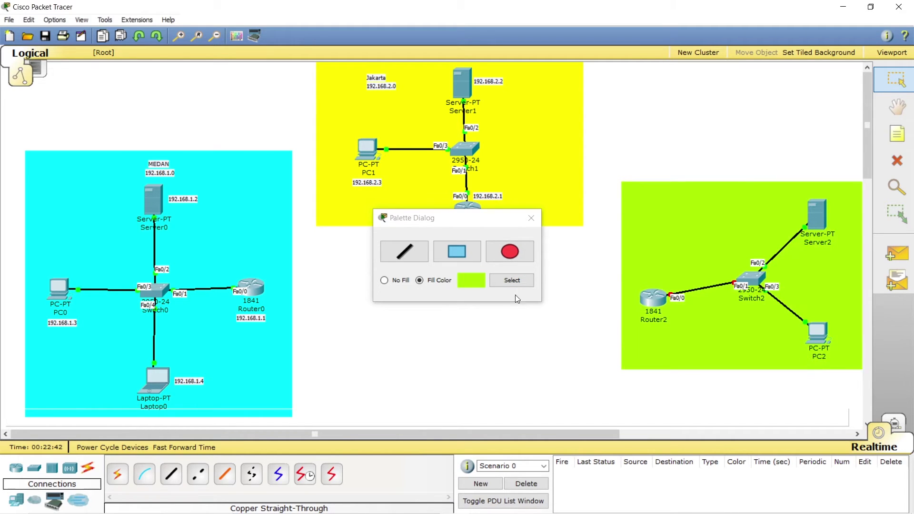
pyautogui.click(531, 218)
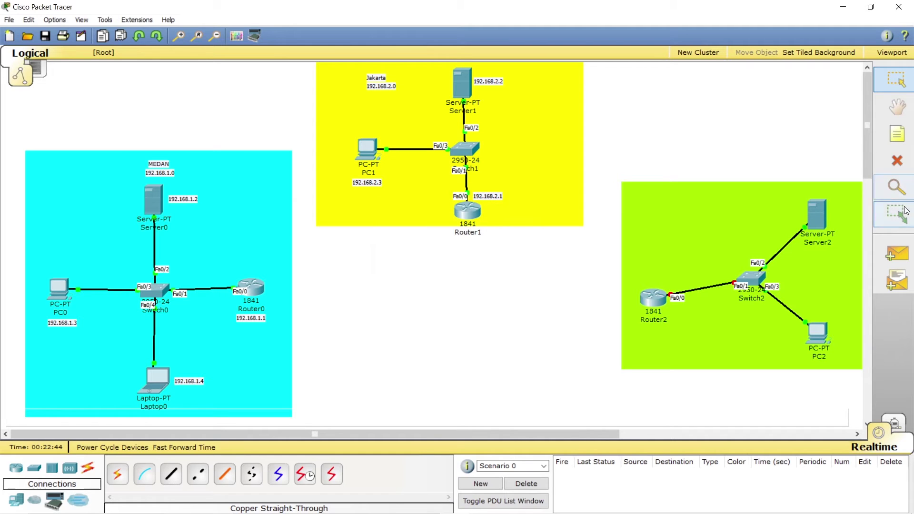
# Add the note "DENPASAR" as a title in the upper-left area of the green rectangle
pyautogui.click(901, 143)
pyautogui.click(670, 195)
pyautogui.write('M')
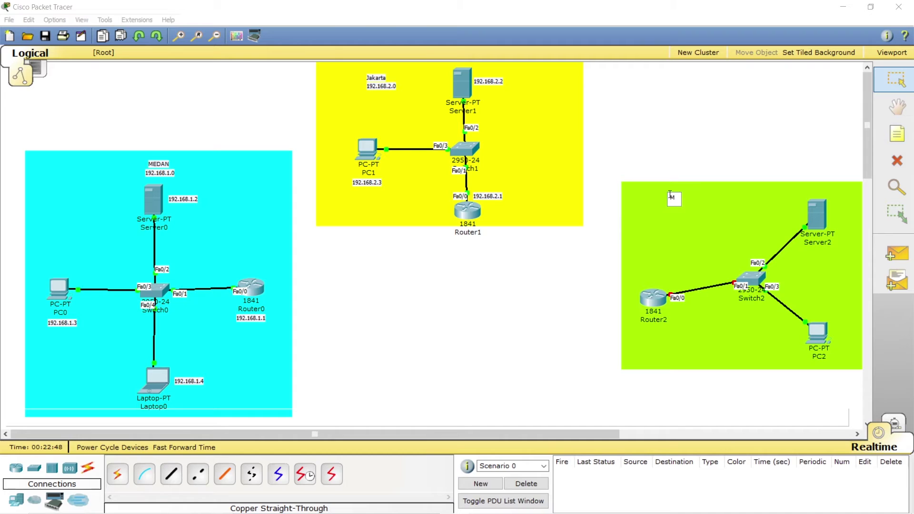
pyautogui.write('DE')
pyautogui.press('BackSpace')
pyautogui.write('ENPASAR')
pyautogui.click(659, 211)
pyautogui.moveTo(684, 198); pyautogui.dragTo(676, 201)
# Rewrite the yellow network's title note in capitals as "JAKARTA"
pyautogui.doubleClick(383, 77)
pyautogui.press('BackSpace')
pyautogui.press('BackSpace')
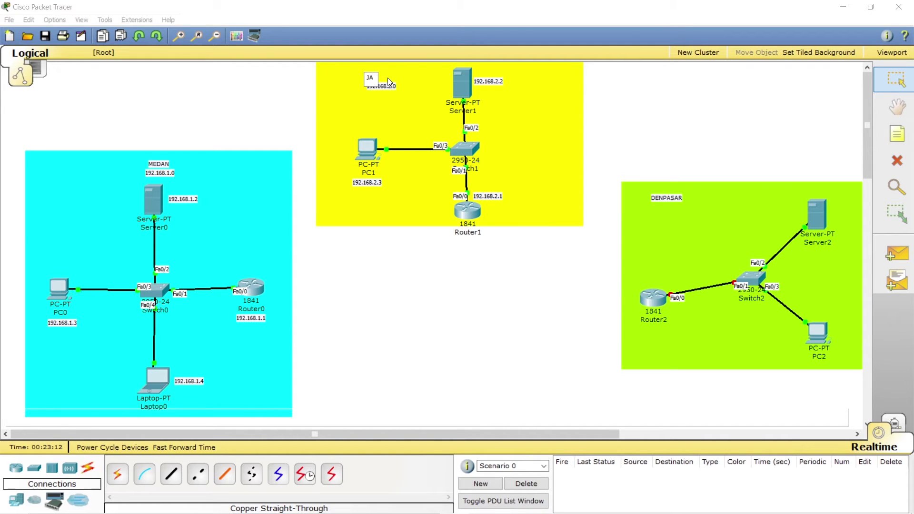
pyautogui.write('KARTA')
pyautogui.click(671, 161)
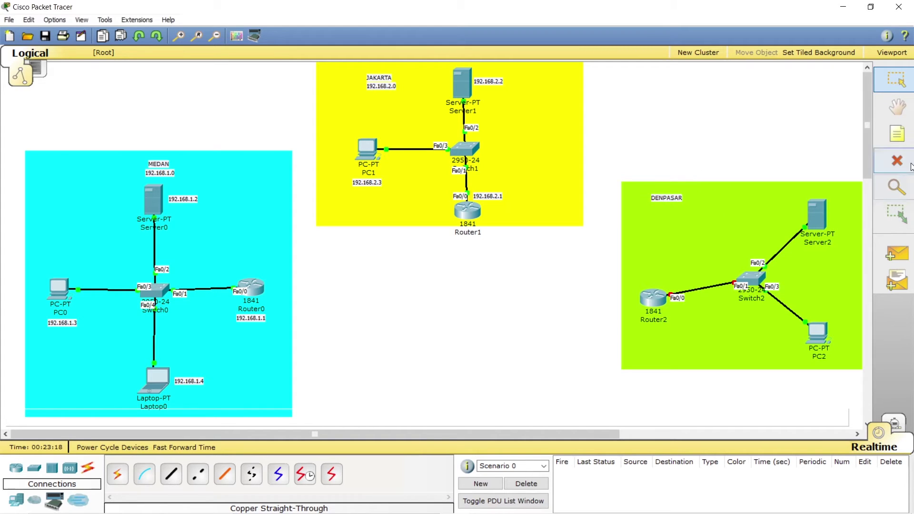
# Add the network address note "192.168.3.0" directly below the DENPASAR title
pyautogui.click(897, 133)
pyautogui.click(666, 219)
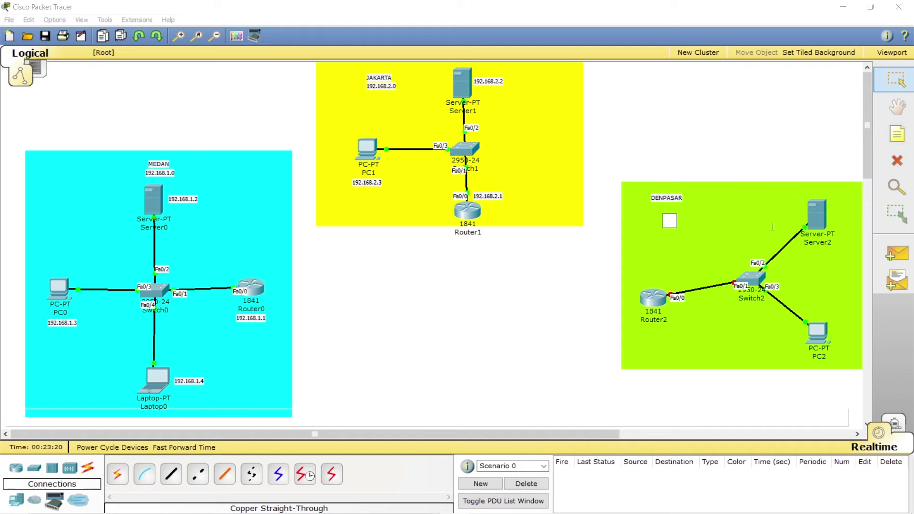
pyautogui.write('192.168.3.0')
pyautogui.moveTo(692, 219); pyautogui.dragTo(676, 218)
pyautogui.click(688, 227)
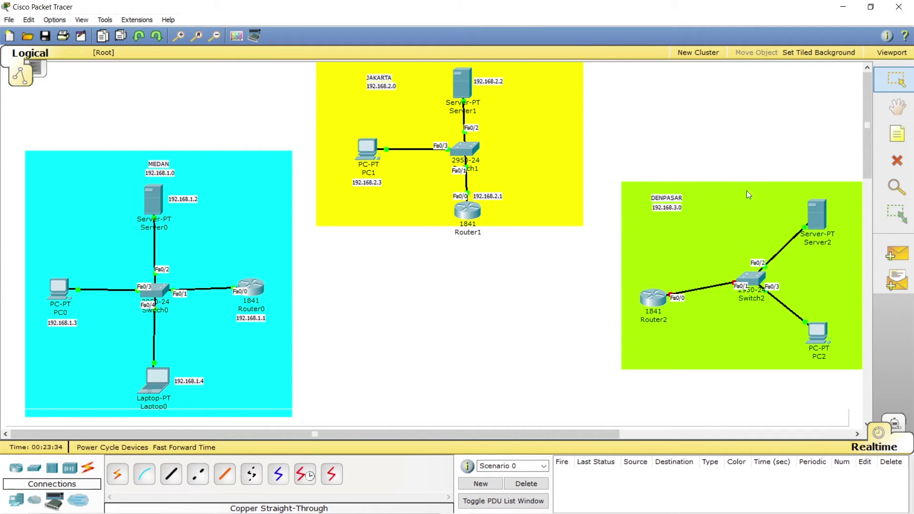
# Label Router2 with the note "192.168.3.1" directly beneath its name and copy the address text for reuse
pyautogui.click(897, 133)
pyautogui.click(645, 340)
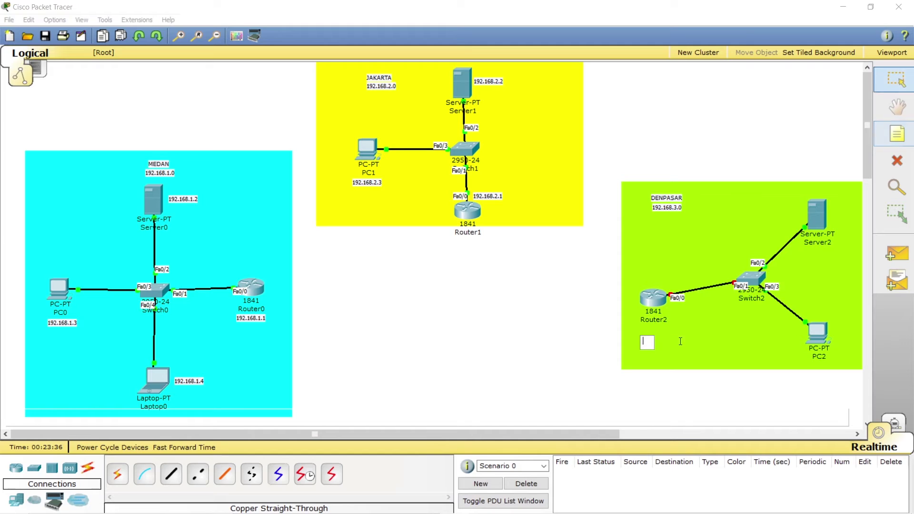
pyautogui.write('192.1')
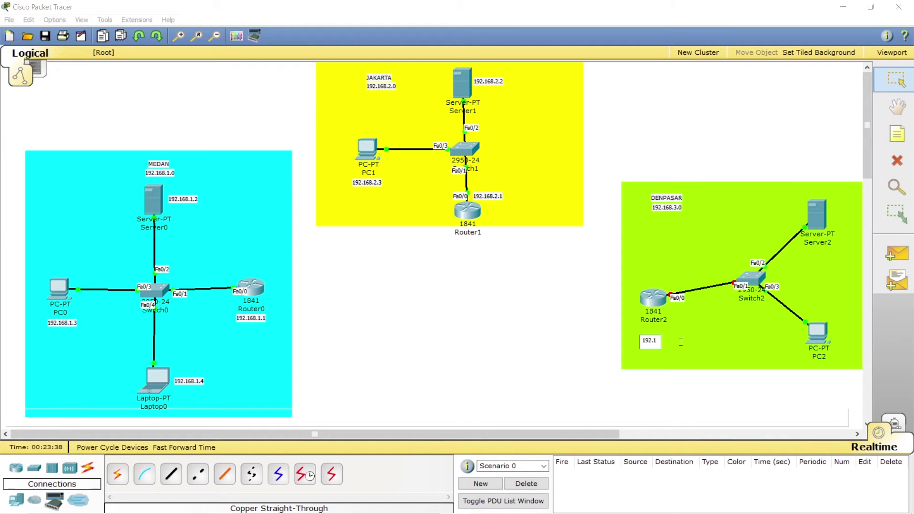
pyautogui.write('68.3.1')
pyautogui.hotkey('ctrl', 'a')
pyautogui.hotkey('ctrl', 'c')
pyautogui.moveTo(656, 339); pyautogui.dragTo(654, 335)
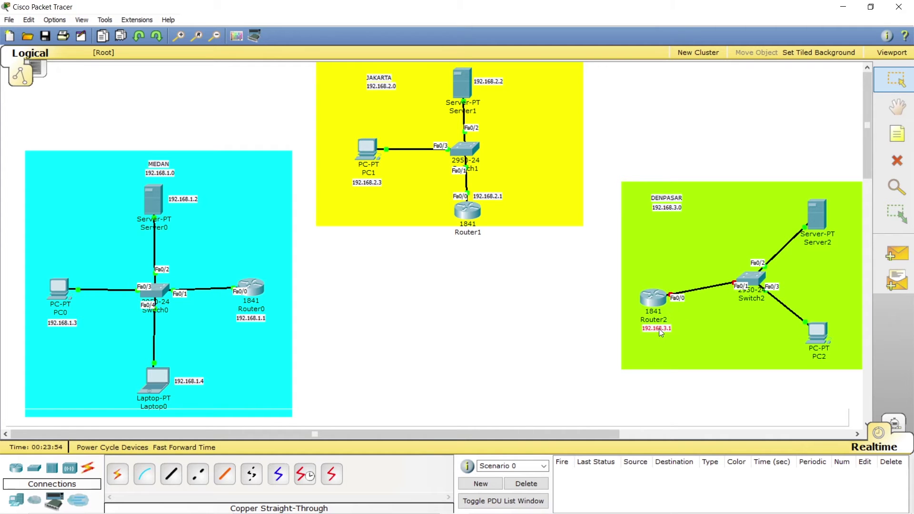
pyautogui.moveTo(684, 320); pyautogui.dragTo(661, 330)
# Label Server2 with the note "192.168.3.2" directly beneath its name
pyautogui.click(897, 139)
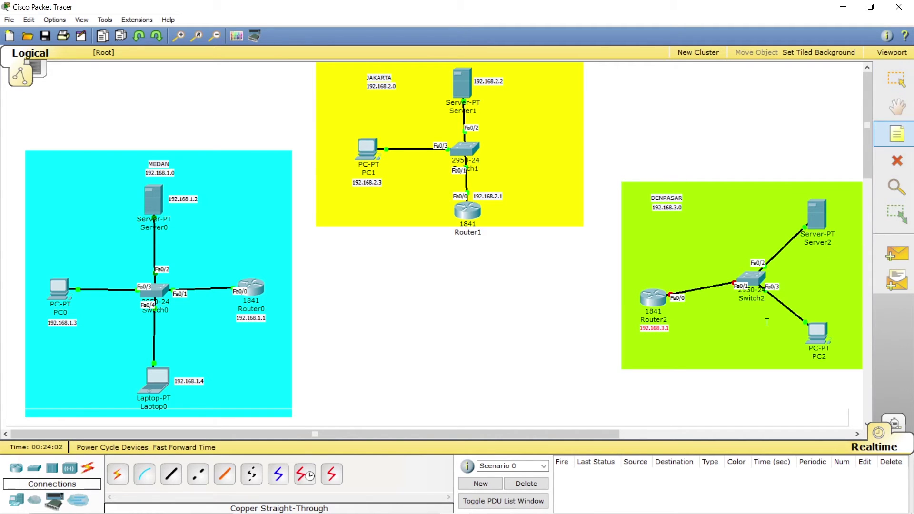
pyautogui.click(810, 258)
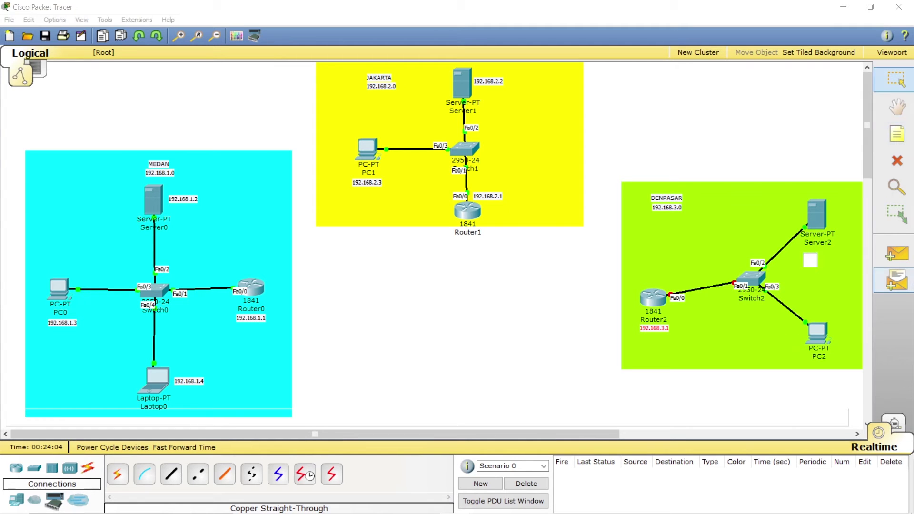
pyautogui.hotkey('ctrl', 'v')
pyautogui.press('BackSpace')
pyautogui.write('2')
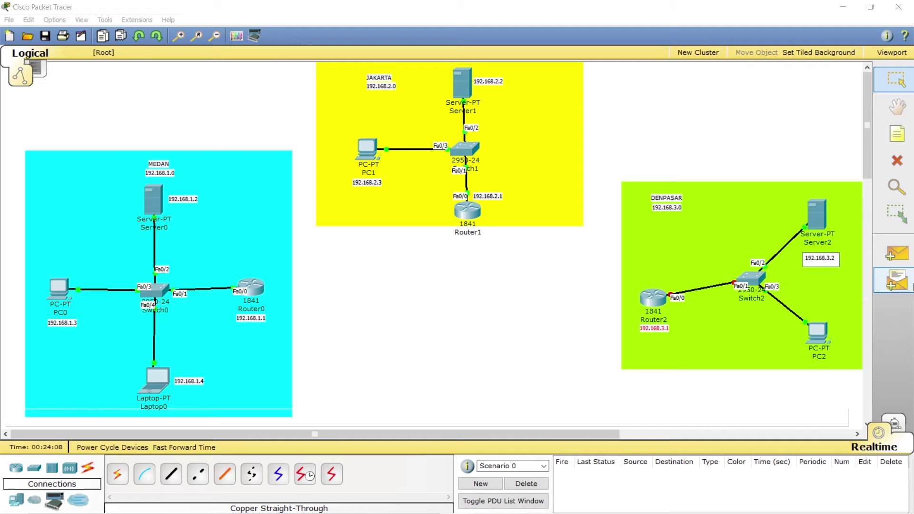
pyautogui.click(739, 272)
pyautogui.moveTo(830, 258); pyautogui.dragTo(828, 253)
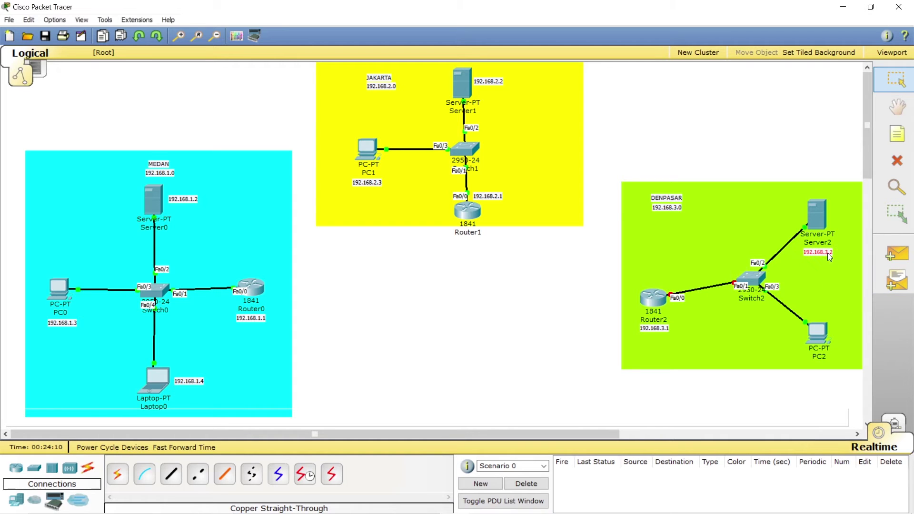
# Label PC2 with the note "192.168.3.3" just left of its icon
pyautogui.click(897, 137)
pyautogui.click(789, 337)
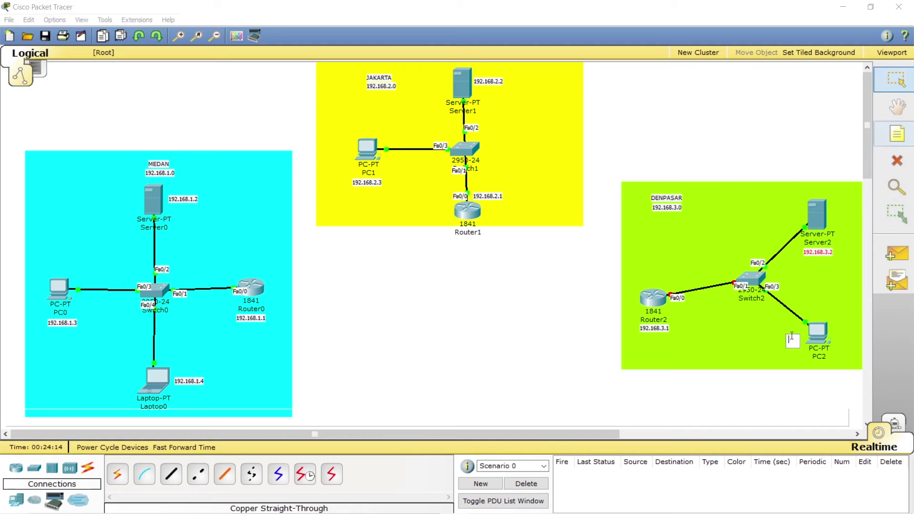
pyautogui.write('192.168.3.1')
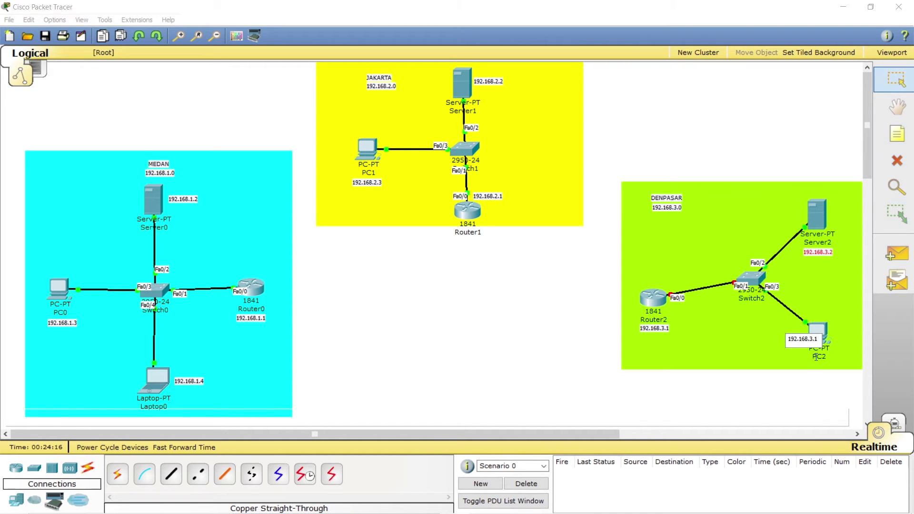
pyautogui.press('BackSpace')
pyautogui.write('3')
pyautogui.click(825, 298)
pyautogui.moveTo(791, 339); pyautogui.dragTo(796, 338)
pyautogui.click(763, 120)
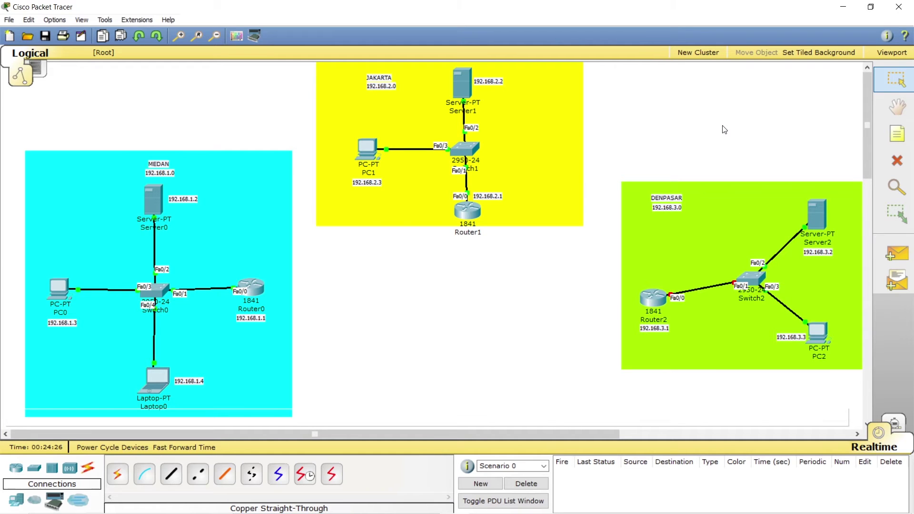
# Open Server2's device window and show its desktop applications
pyautogui.moveTo(812, 222)
pyautogui.click(821, 211)
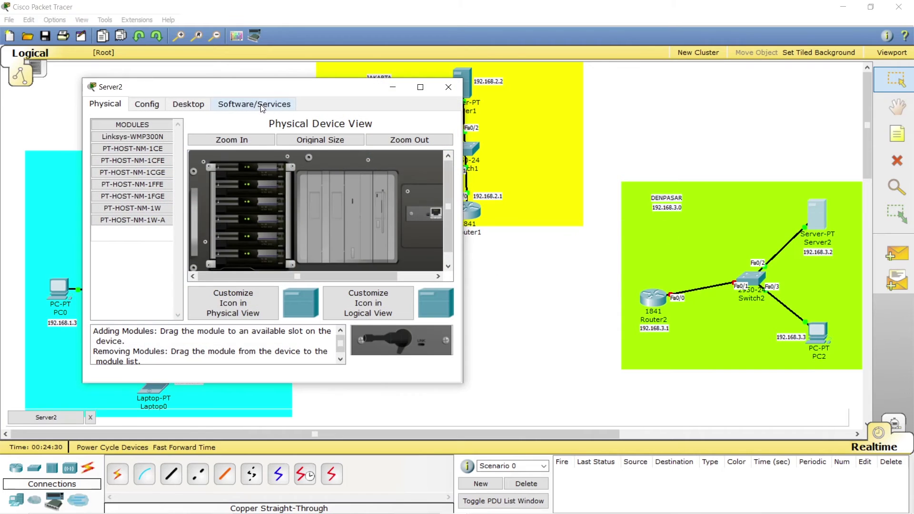
pyautogui.click(204, 107)
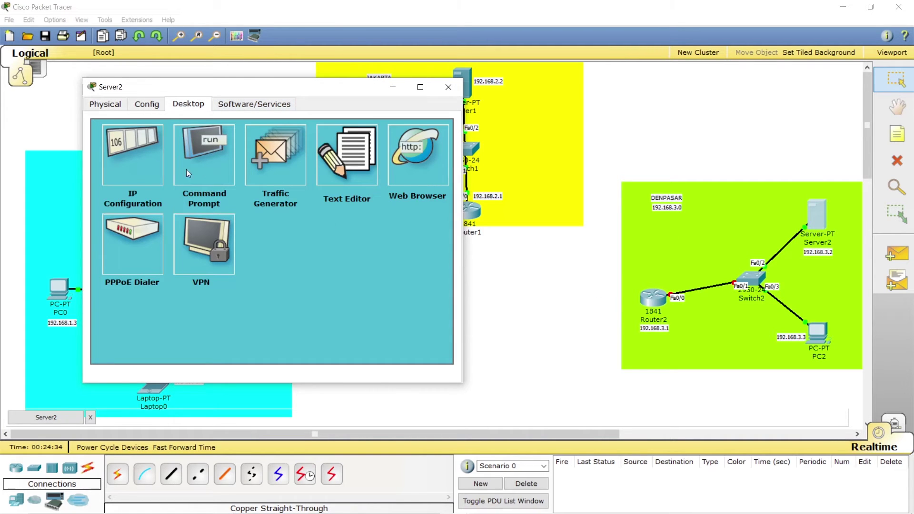
# Turn on Router2's FastEthernet0/0 port and give it IP address 192.168.3.1 with subnet mask 255.255.255.0
pyautogui.click(652, 300)
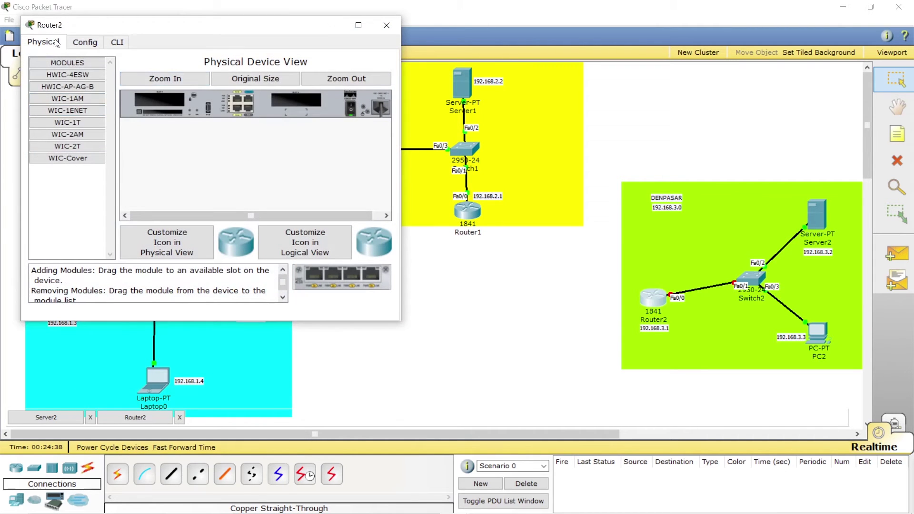
pyautogui.click(73, 43)
pyautogui.click(69, 169)
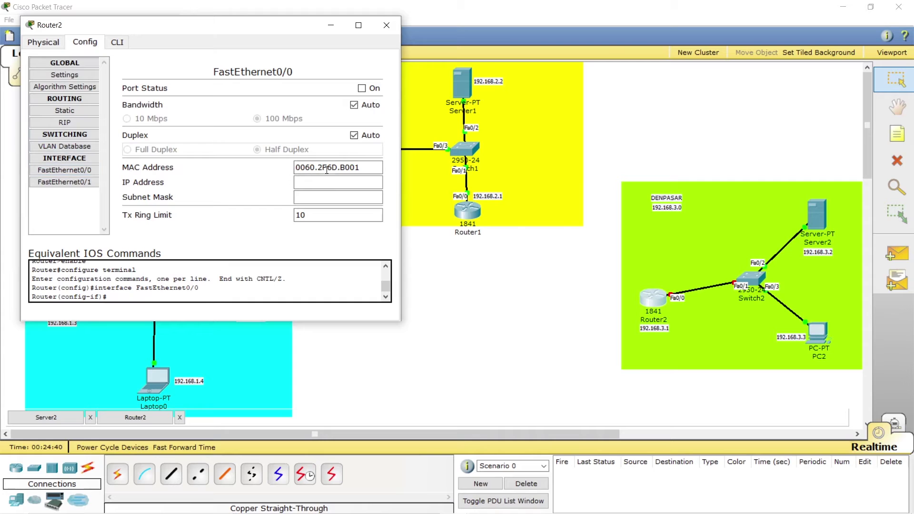
pyautogui.click(362, 89)
pyautogui.click(337, 184)
pyautogui.write('192.168')
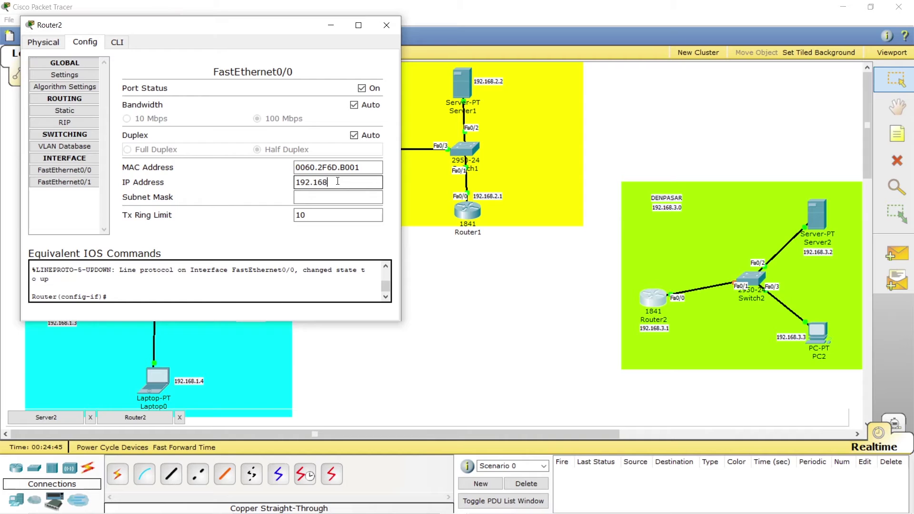
pyautogui.write('.3.1')
pyautogui.press('Tab')
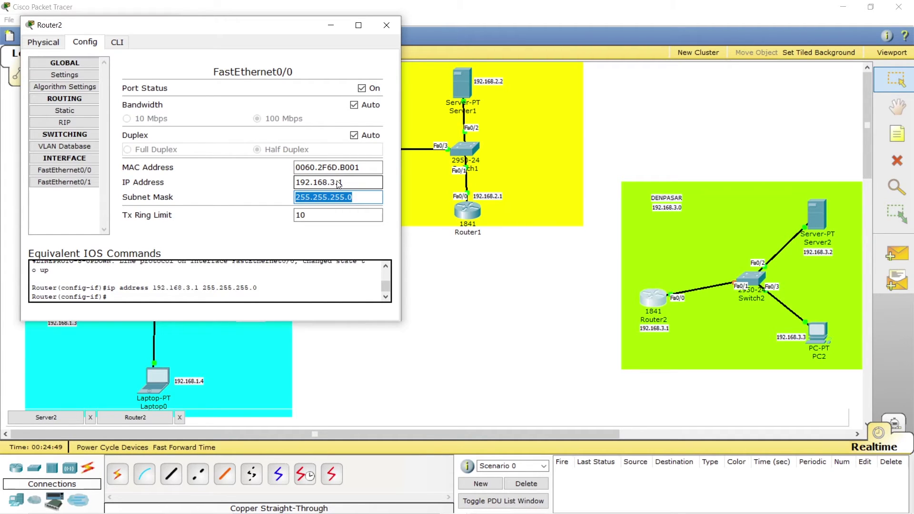
pyautogui.click(386, 26)
# Check the port status and IP settings of Router1's FastEthernet0/0 interface
pyautogui.click(470, 212)
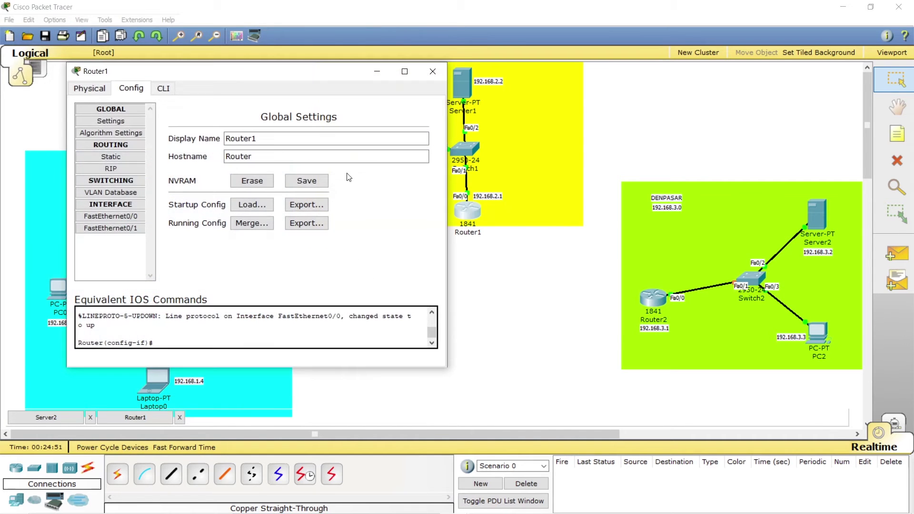
pyautogui.click(121, 215)
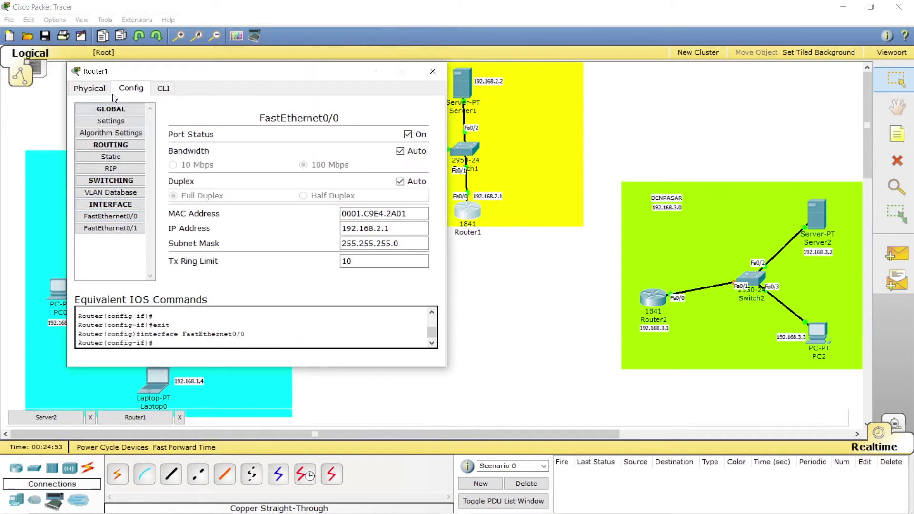
pyautogui.click(441, 77)
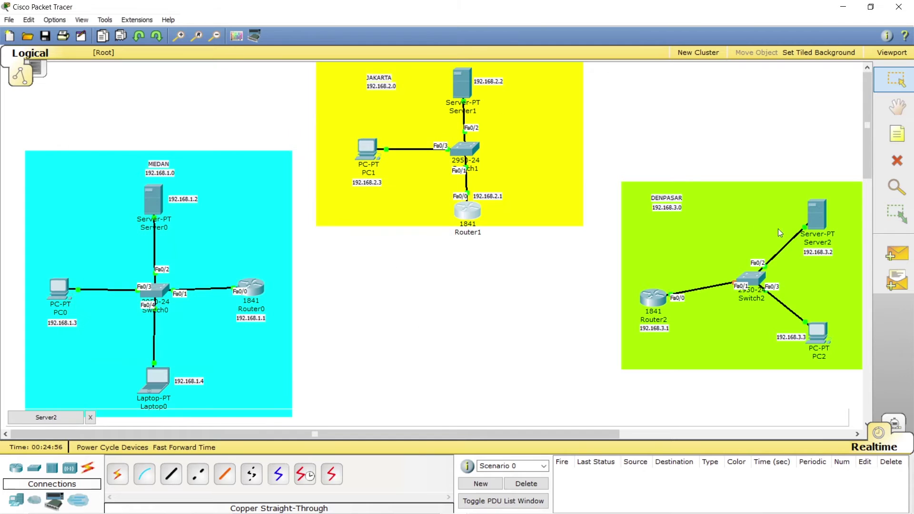
# Configure Server2 with static IP address 192.168.3.2, subnet mask 255.255.255.0 and default gateway 192.168.3.1
pyautogui.click(820, 212)
pyautogui.click(131, 172)
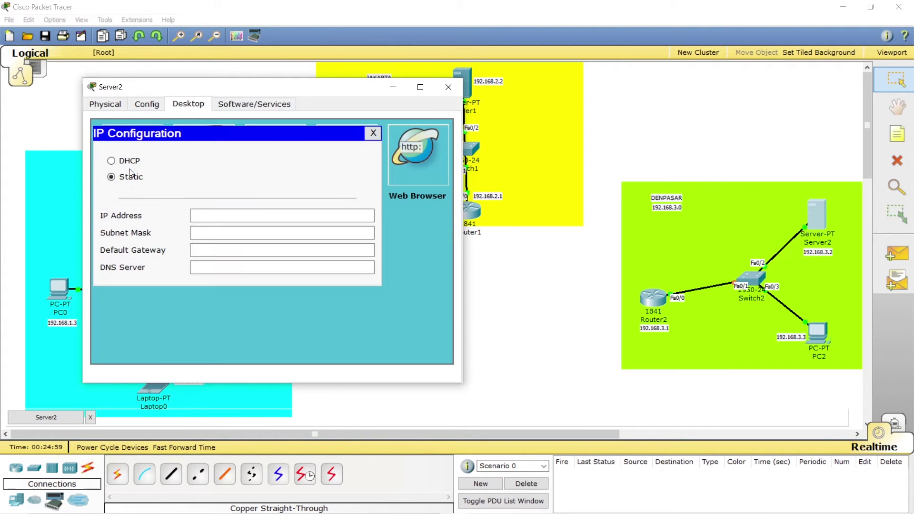
pyautogui.click(224, 217)
pyautogui.write('192.168')
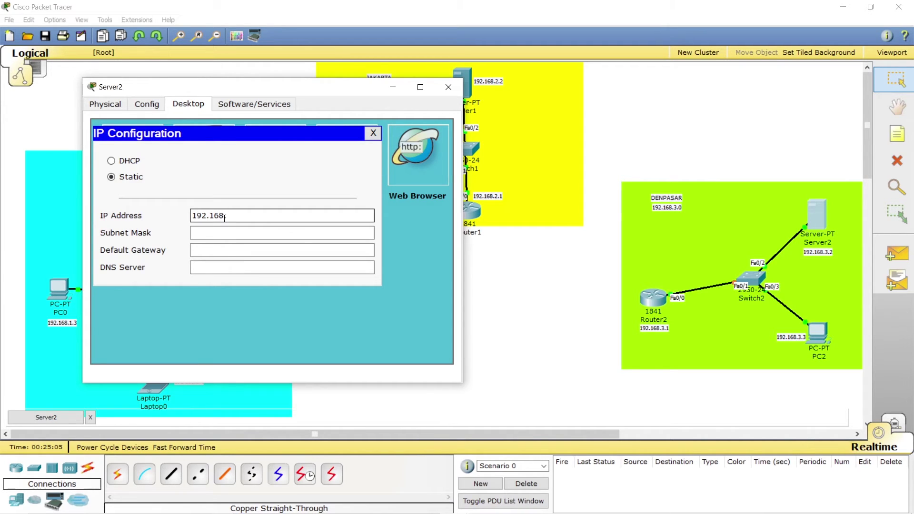
pyautogui.write('.3.2')
pyautogui.click(221, 233)
pyautogui.click(225, 249)
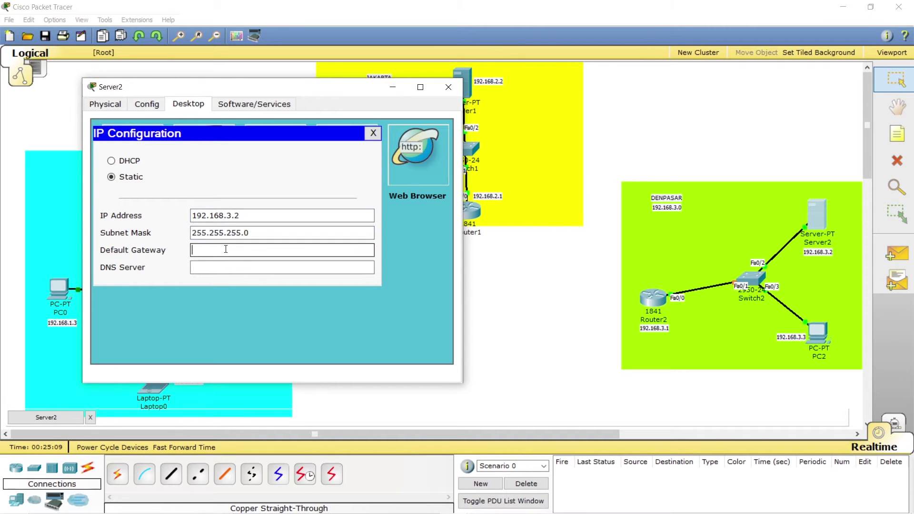
pyautogui.write('192.168.3.1')
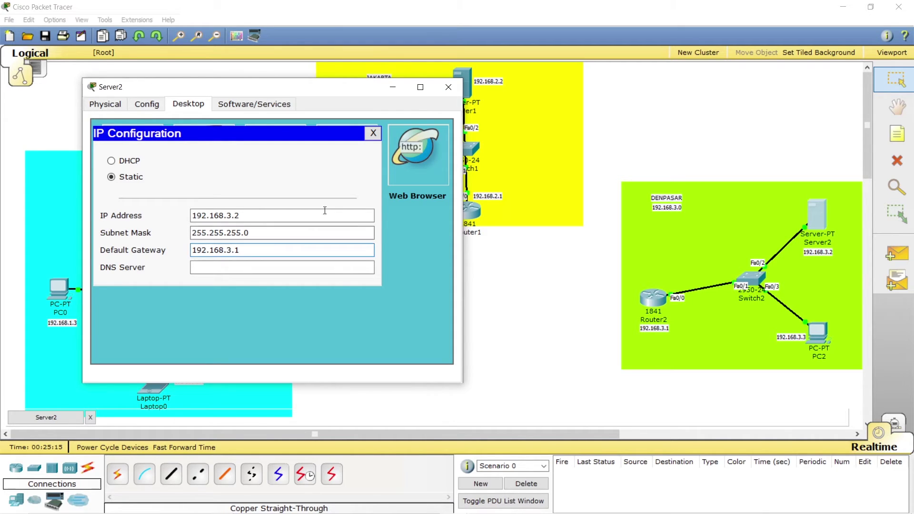
pyautogui.click(448, 88)
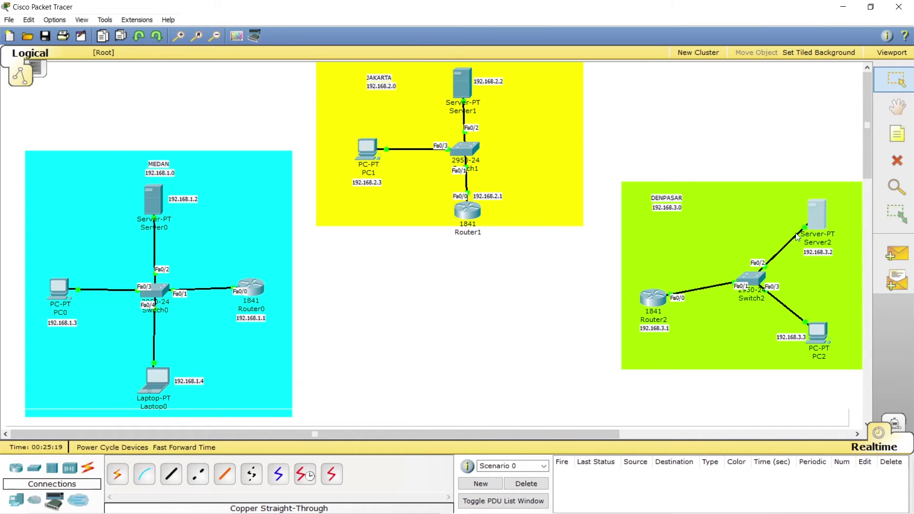
# Configure PC2 with static IP address 192.168.3.3, subnet mask 255.255.255.0 and default gateway 192.168.3.1
pyautogui.click(824, 338)
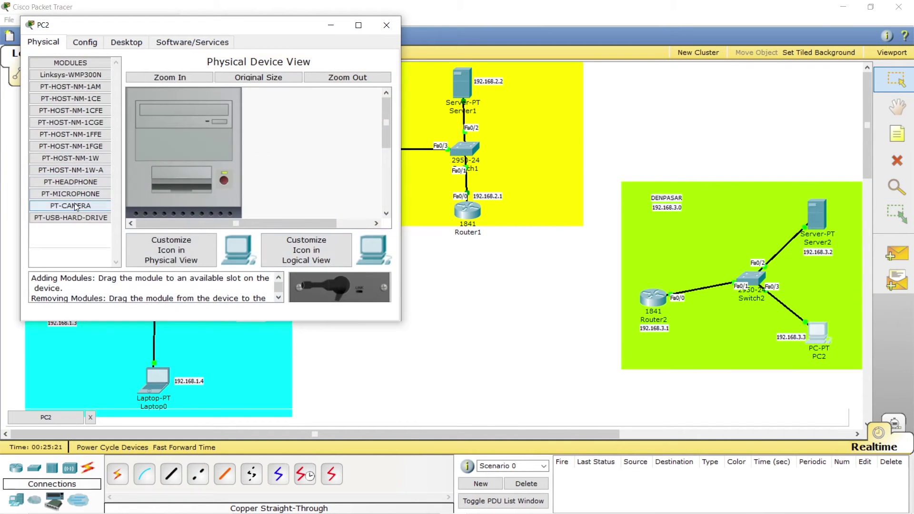
pyautogui.click(119, 42)
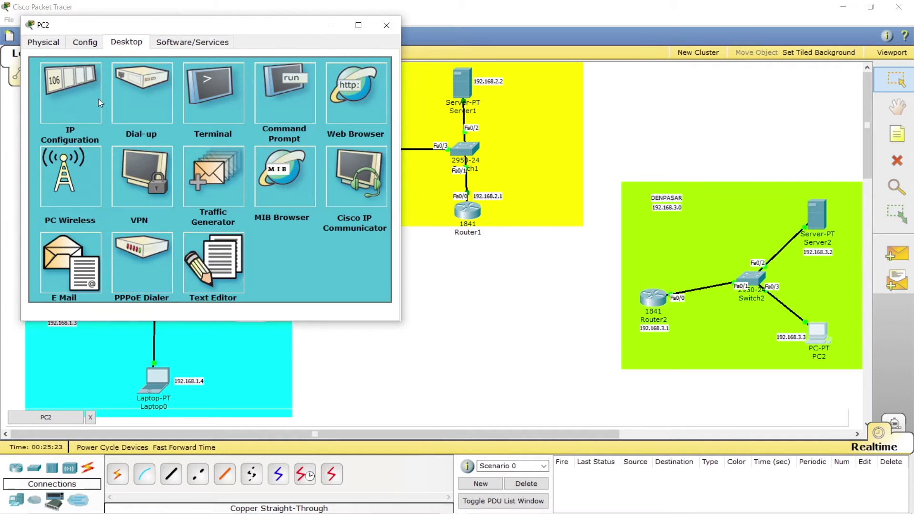
pyautogui.click(90, 97)
pyautogui.click(189, 152)
pyautogui.write('1')
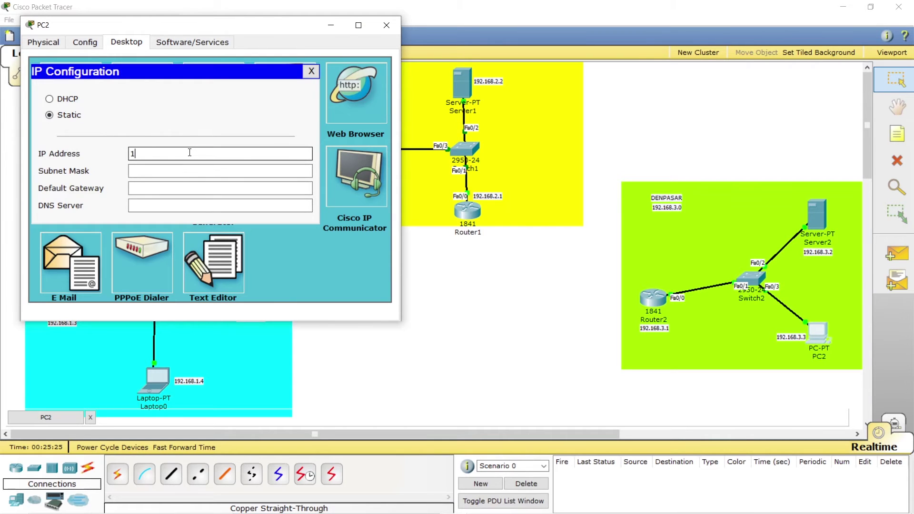
pyautogui.write('92.168.3.3')
pyautogui.click(189, 171)
pyautogui.click(189, 187)
pyautogui.write('192.168.3.1')
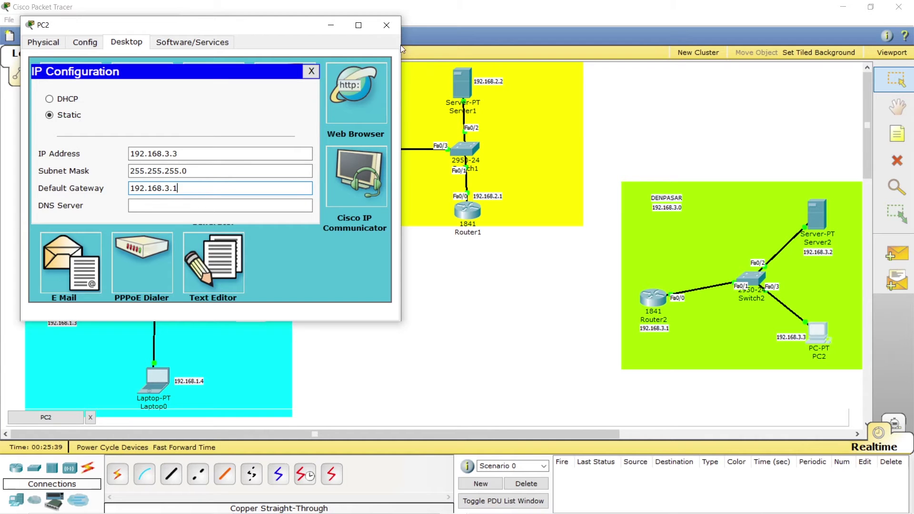
pyautogui.click(387, 24)
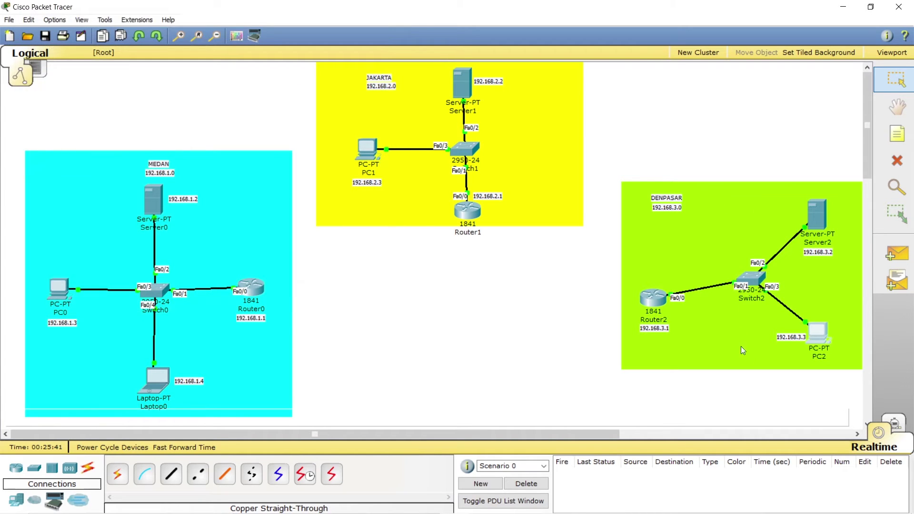
# Ping Router2 at 192.168.3.1 and Server2 at 192.168.3.2 from PC2's Command Prompt
pyautogui.click(815, 336)
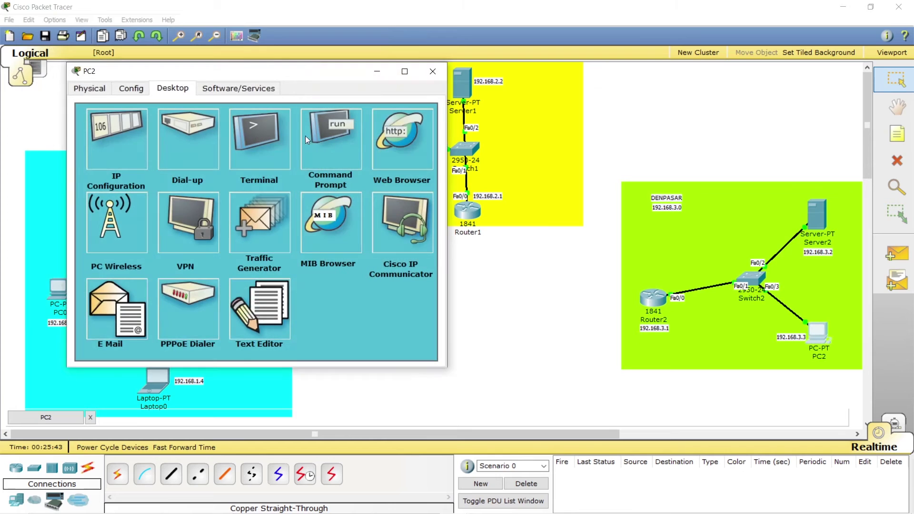
pyautogui.click(331, 139)
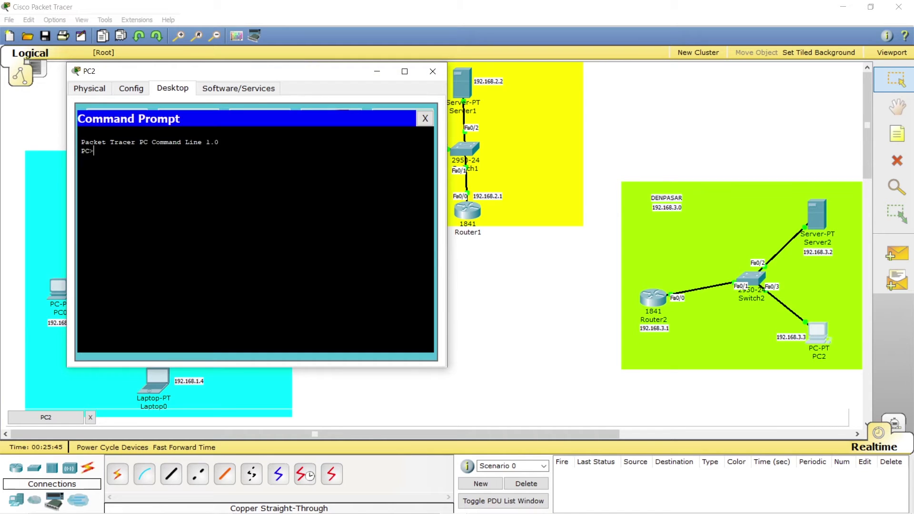
pyautogui.write('ping 192.168.3.1')
pyautogui.press('Return')
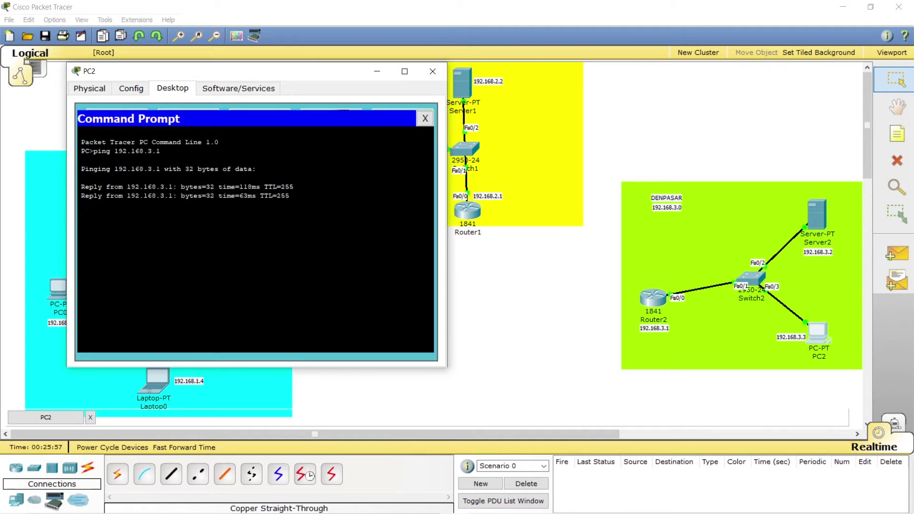
pyautogui.press('Up')
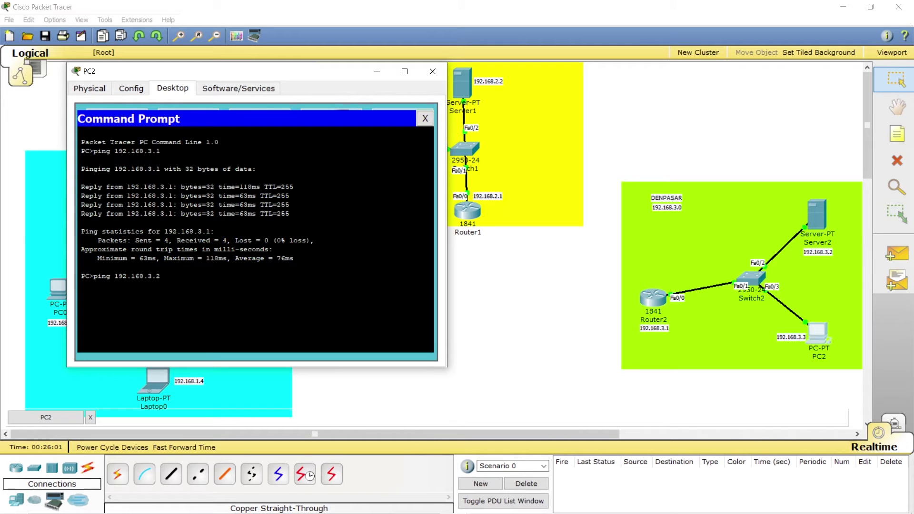
pyautogui.press('Return')
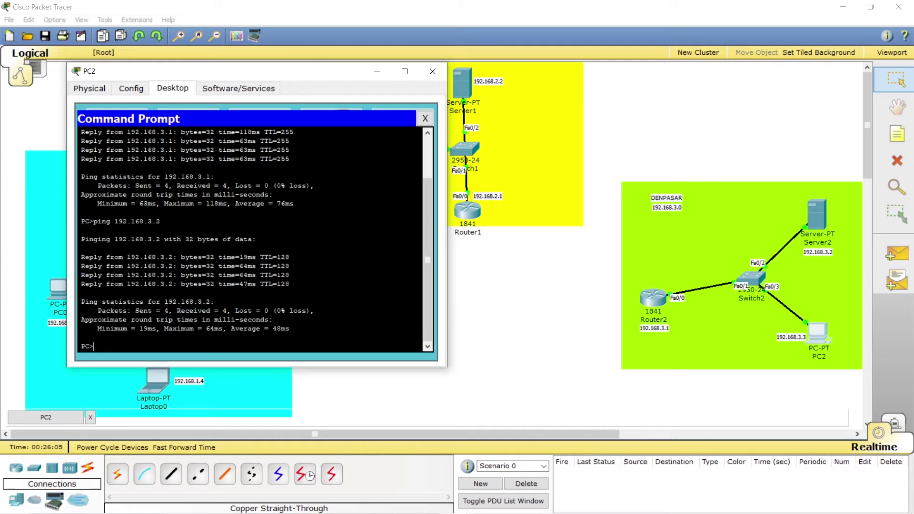
# Ping PC2's own address 192.168.3.3 from its Command Prompt and close the device window
pyautogui.press('Up')
pyautogui.press('BackSpace')
pyautogui.write('3.3')
pyautogui.press('Return')
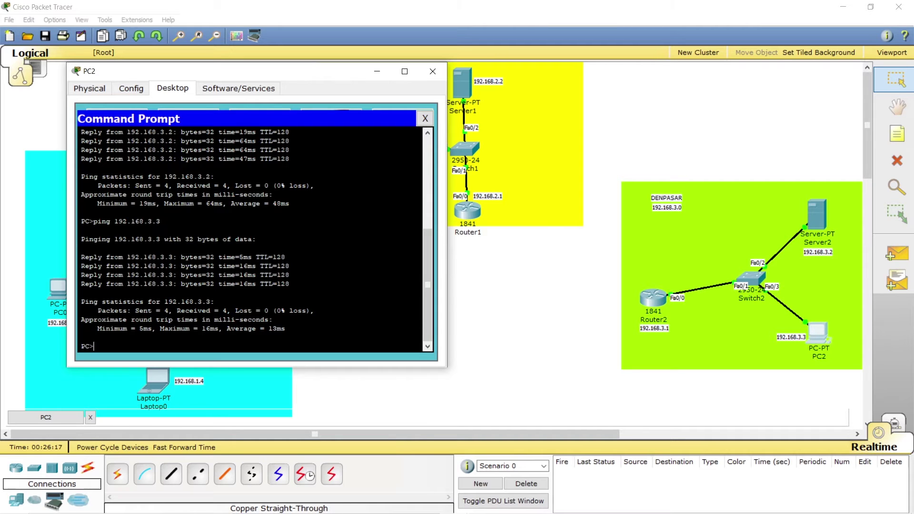
pyautogui.moveTo(299, 71); pyautogui.dragTo(479, 104)
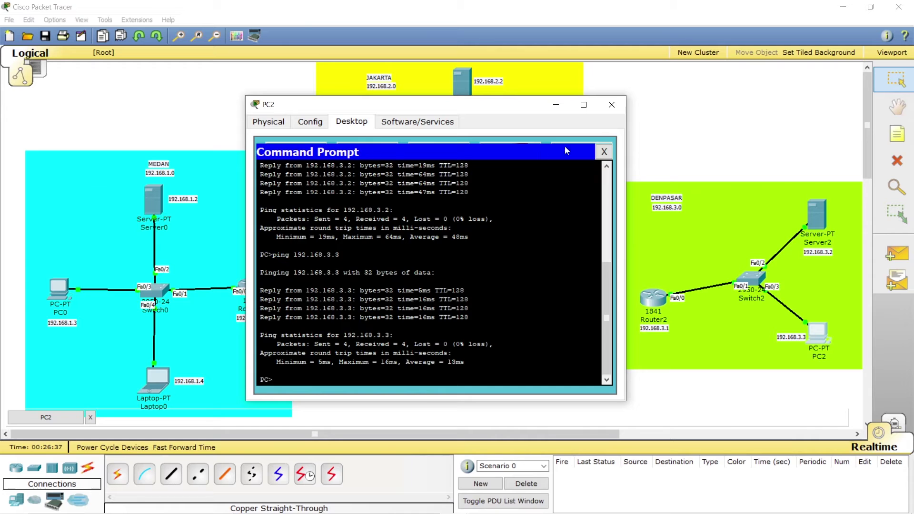
pyautogui.click(613, 105)
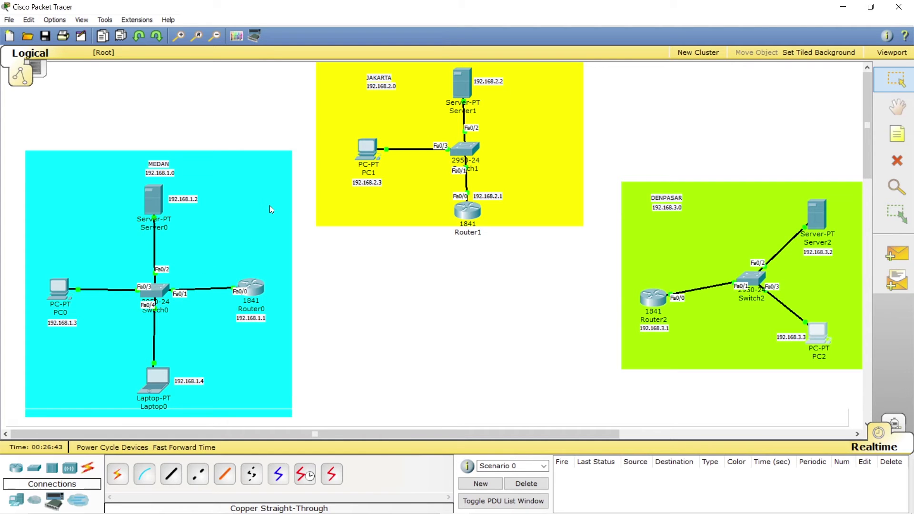
# Move Router2 and its 192.168.3.1 label slightly up and to the left within the Denpasar area
pyautogui.moveTo(656, 299); pyautogui.dragTo(648, 286)
pyautogui.moveTo(658, 330); pyautogui.dragTo(648, 325)
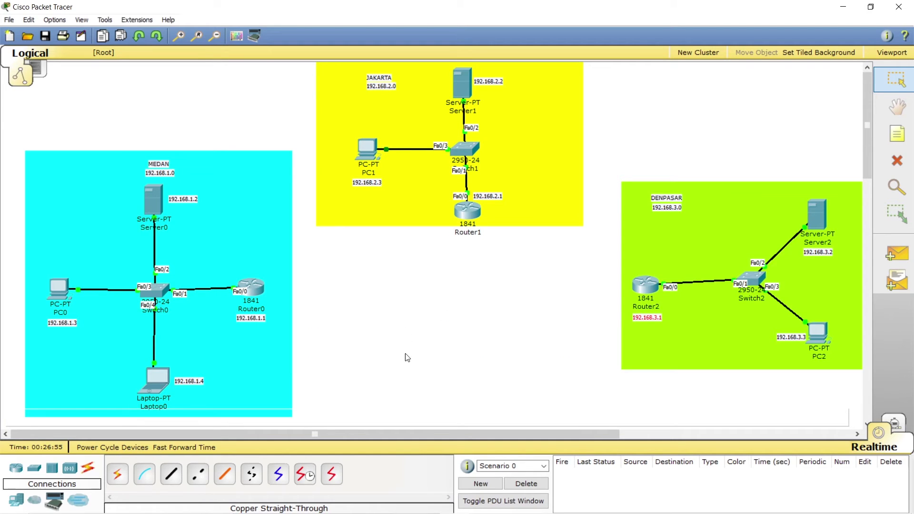
pyautogui.click(306, 476)
pyautogui.moveTo(255, 290)
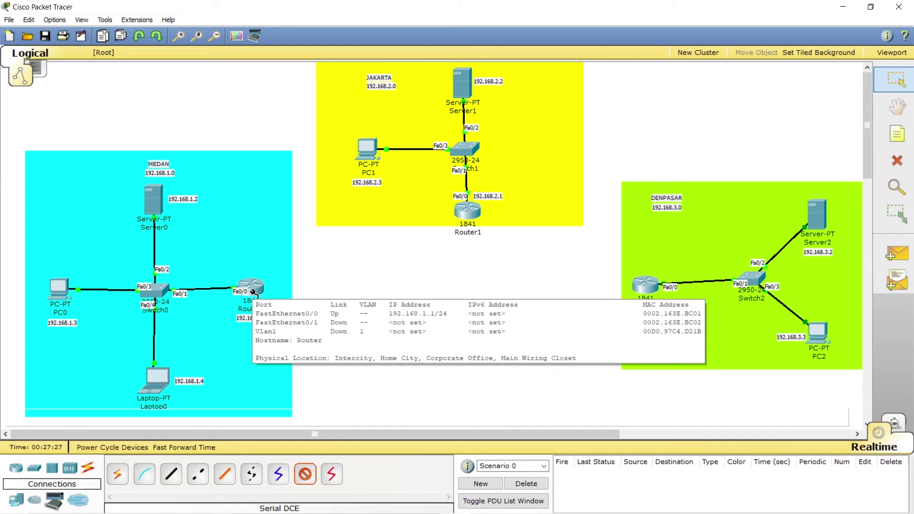
pyautogui.click(253, 292)
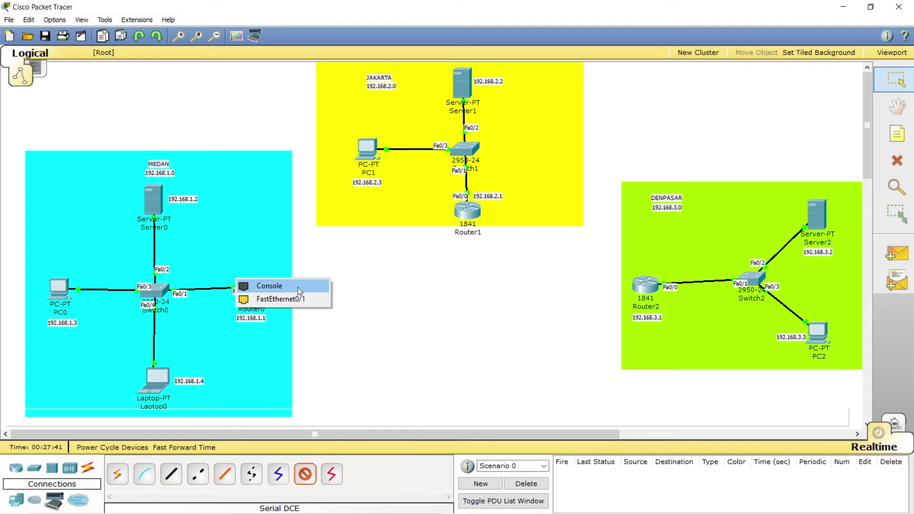
pyautogui.click(316, 474)
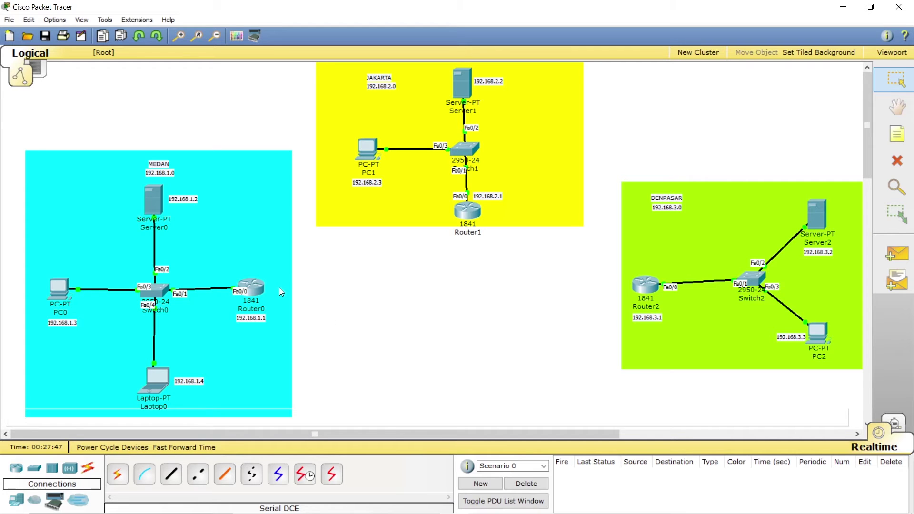
# Open Router0's physical device view and switch the router's power off
pyautogui.click(253, 287)
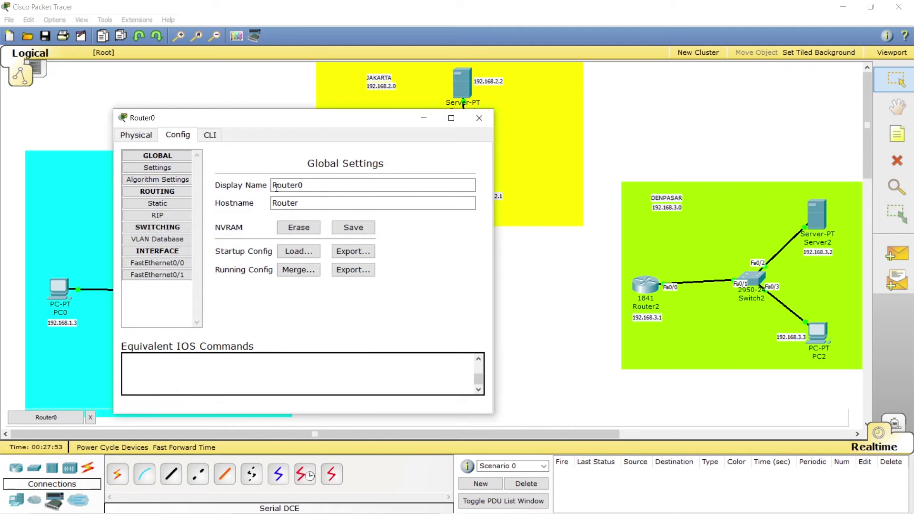
pyautogui.moveTo(279, 119); pyautogui.dragTo(466, 87)
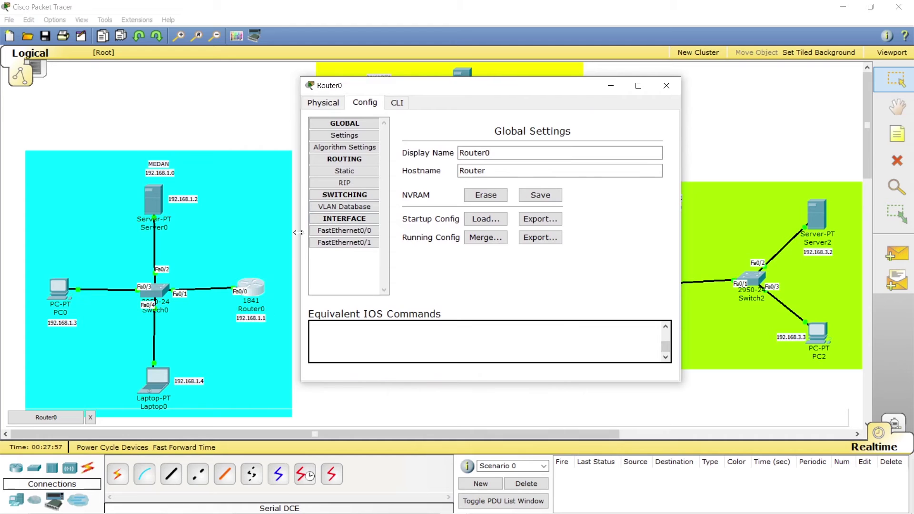
pyautogui.click(328, 107)
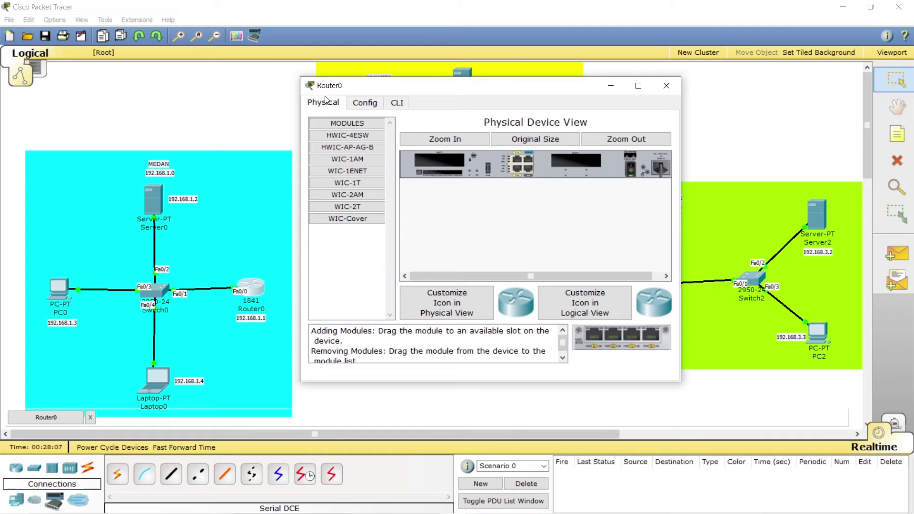
pyautogui.click(631, 171)
pyautogui.click(639, 86)
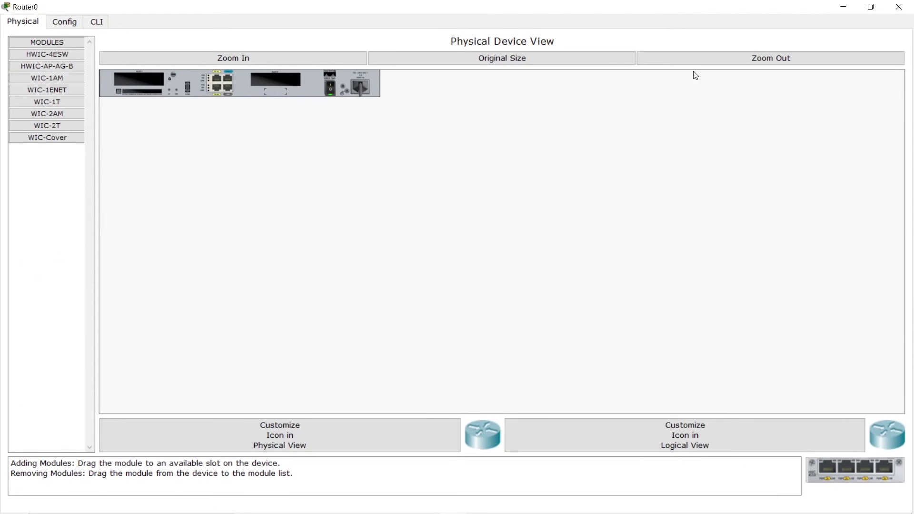
pyautogui.click(870, 7)
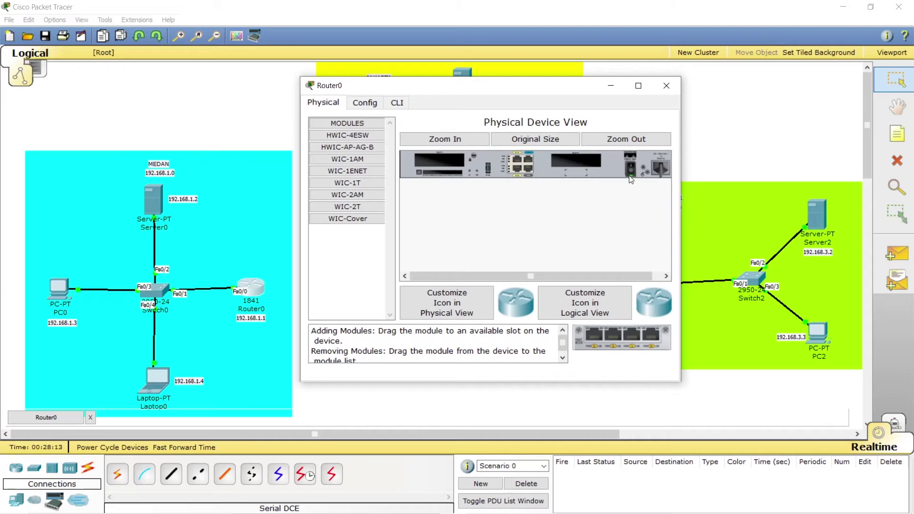
pyautogui.click(631, 172)
pyautogui.click(631, 172)
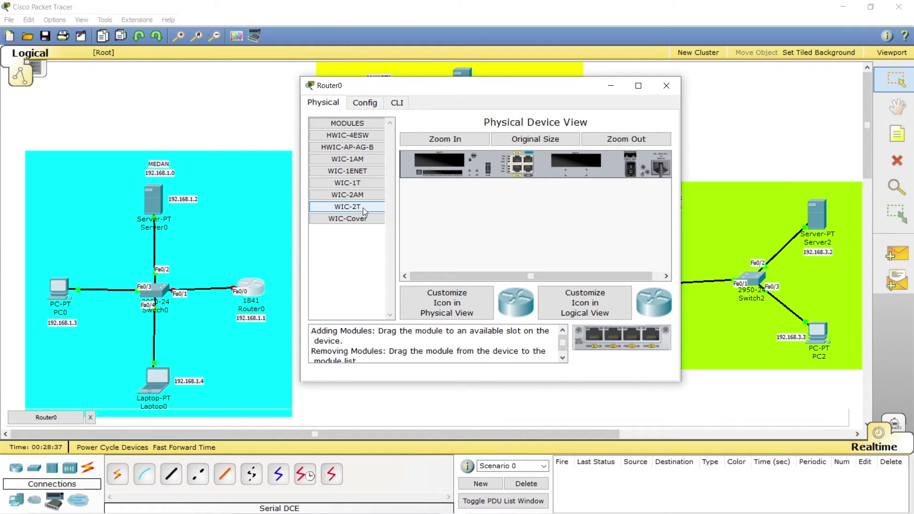
# Install a WIC-2T module in each of Router0's two empty slots and switch its power back on
pyautogui.moveTo(363, 208); pyautogui.dragTo(581, 161)
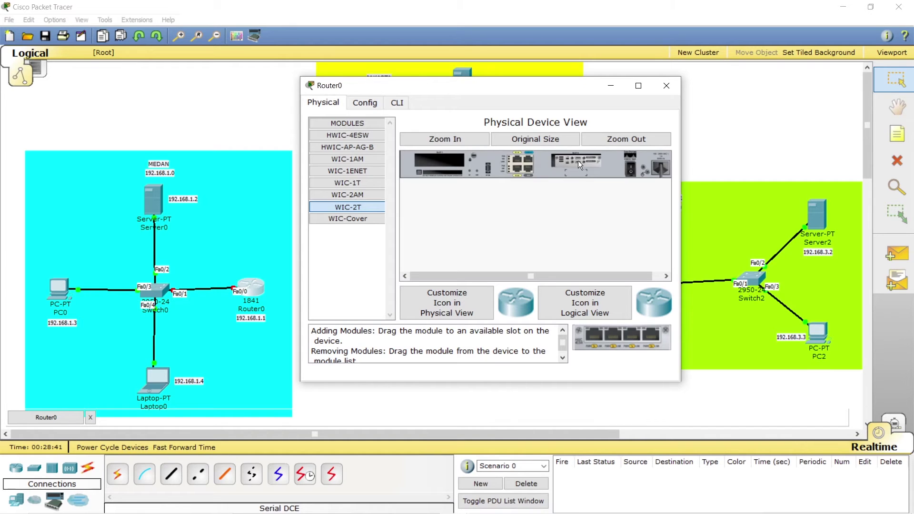
pyautogui.moveTo(577, 161); pyautogui.dragTo(442, 161)
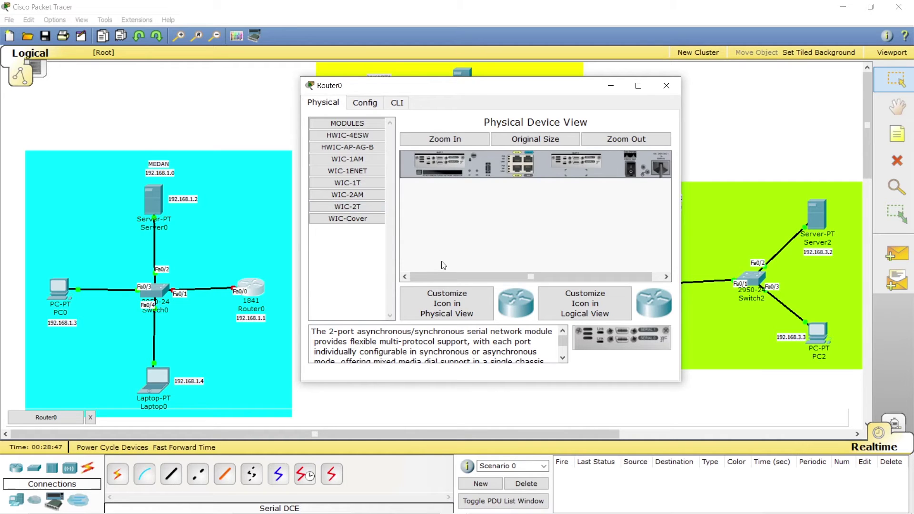
pyautogui.click(631, 169)
pyautogui.click(631, 172)
pyautogui.click(666, 86)
pyautogui.moveTo(267, 287)
pyautogui.mouseDown()
pyautogui.moveTo(276, 288)
pyautogui.moveTo(265, 290)
pyautogui.mouseUp()
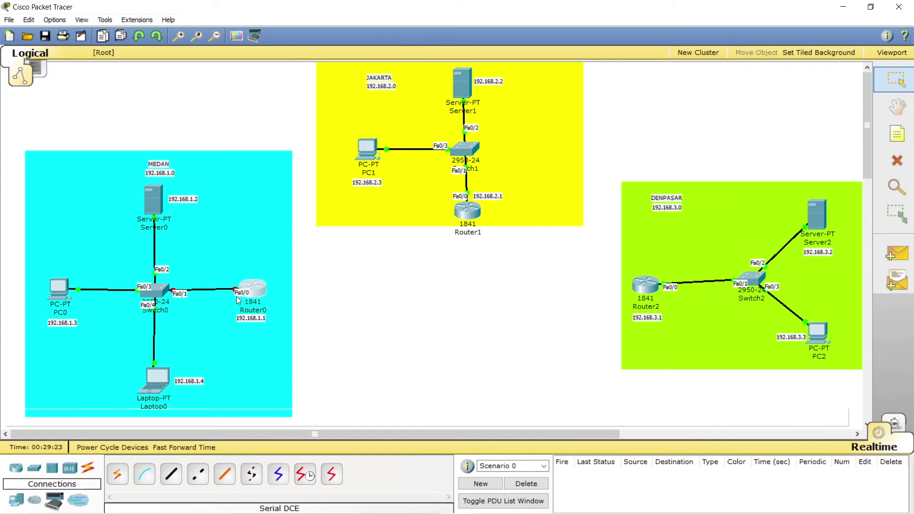
# Give Router0's FastEthernet0/0 port IP address 192.168.1.1 with subnet mask 255.255.255.0 and turn the port on
pyautogui.moveTo(229, 283)
pyautogui.click(253, 289)
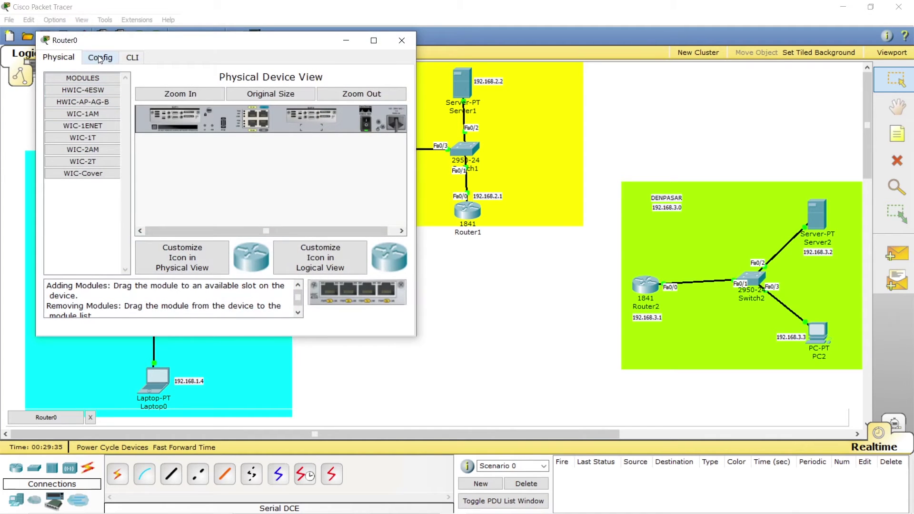
pyautogui.click(99, 58)
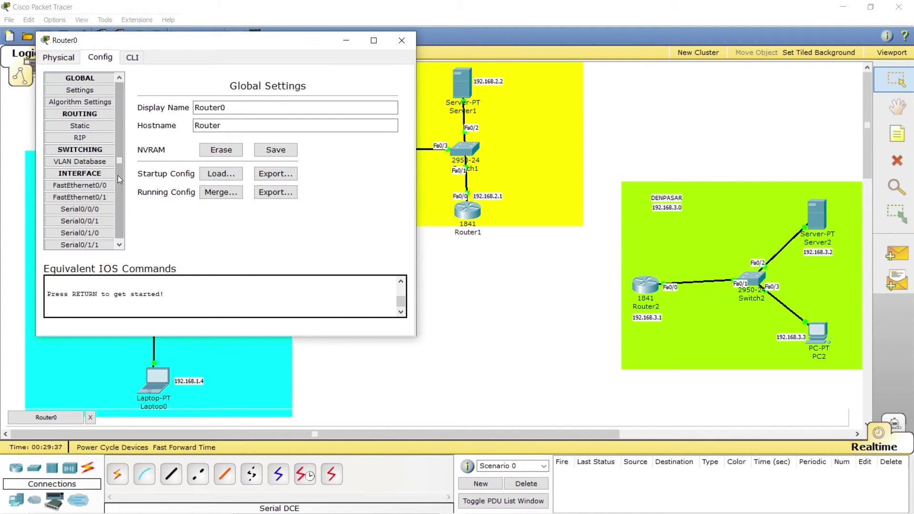
pyautogui.click(107, 185)
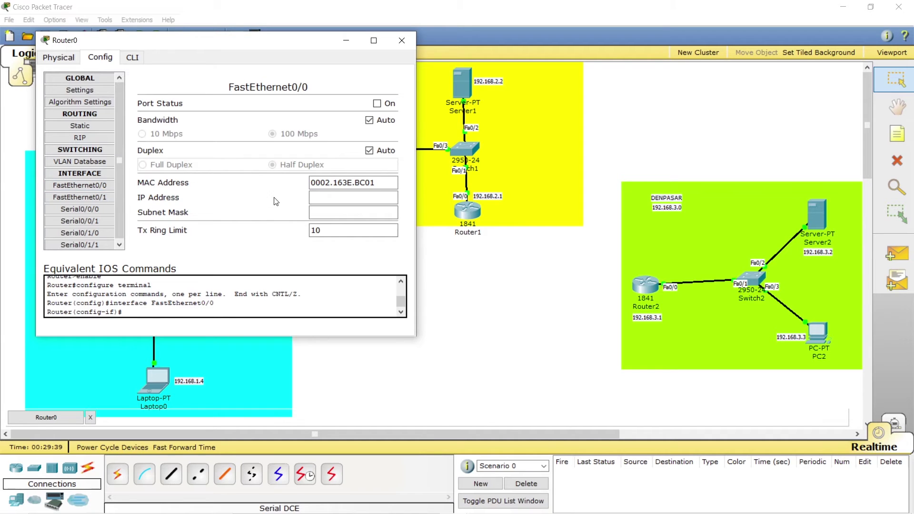
pyautogui.click(322, 196)
pyautogui.write('192.168.1.1')
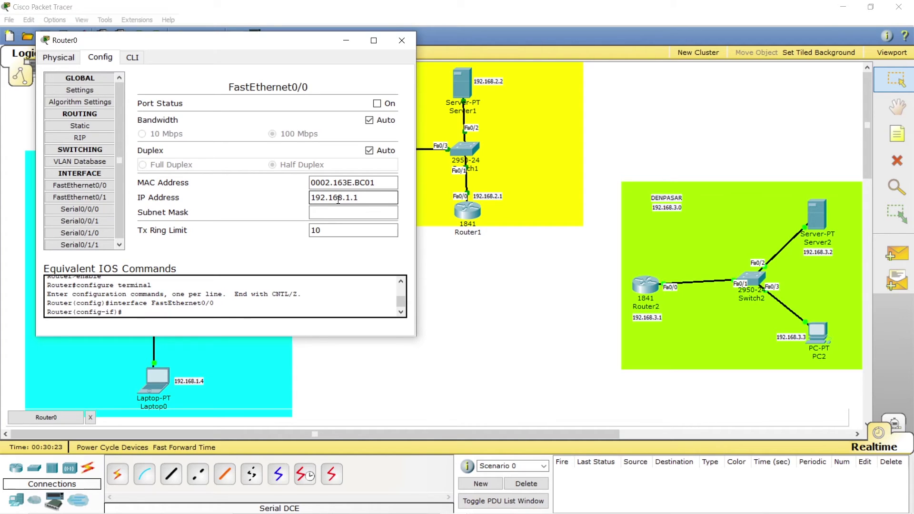
pyautogui.click(352, 208)
pyautogui.click(351, 208)
pyautogui.click(377, 104)
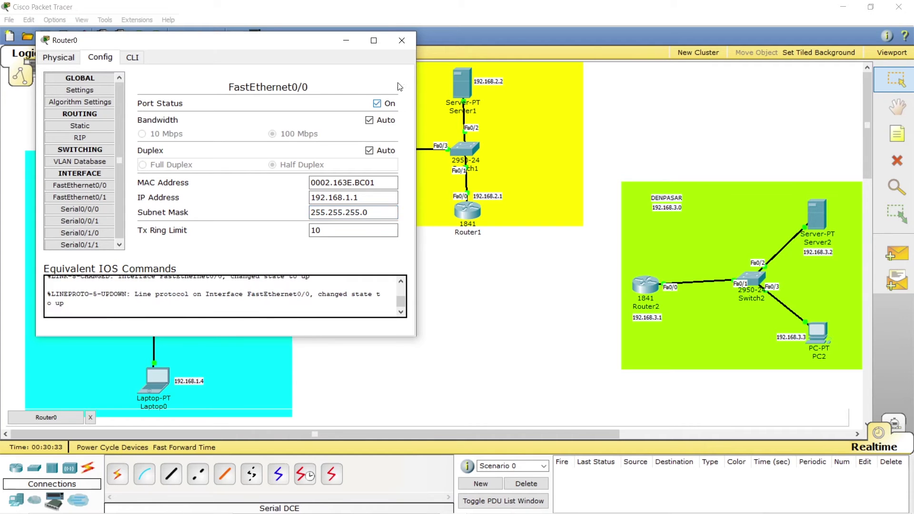
pyautogui.click(405, 43)
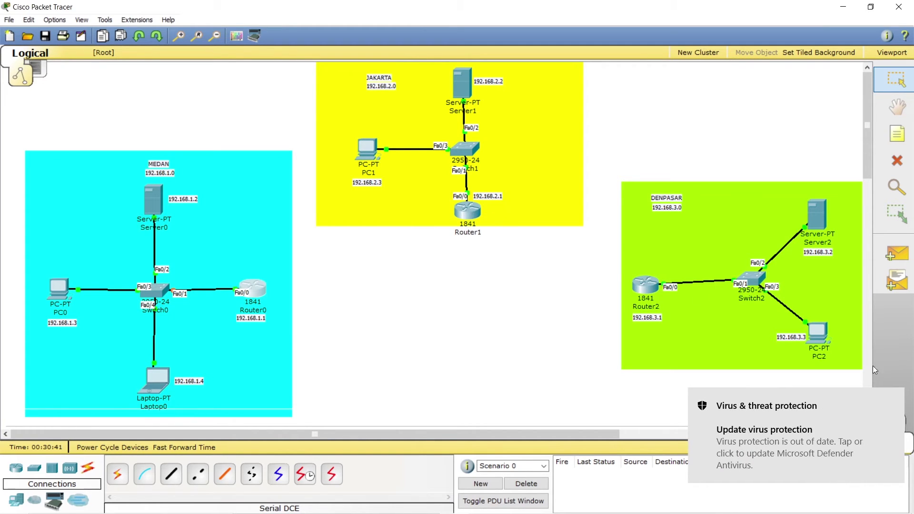
# Check the port summaries of Router0 and Router1 for their available serial interfaces
pyautogui.moveTo(472, 214)
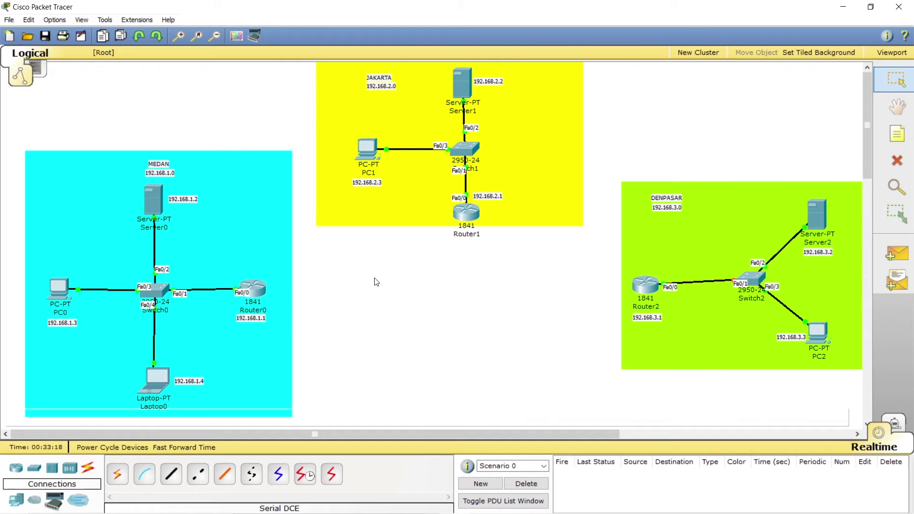
pyautogui.moveTo(255, 294)
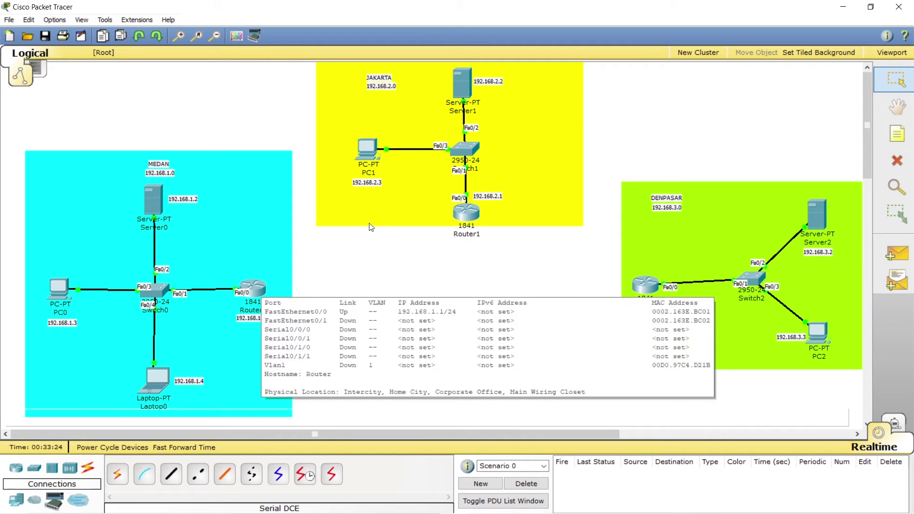
pyautogui.moveTo(476, 212)
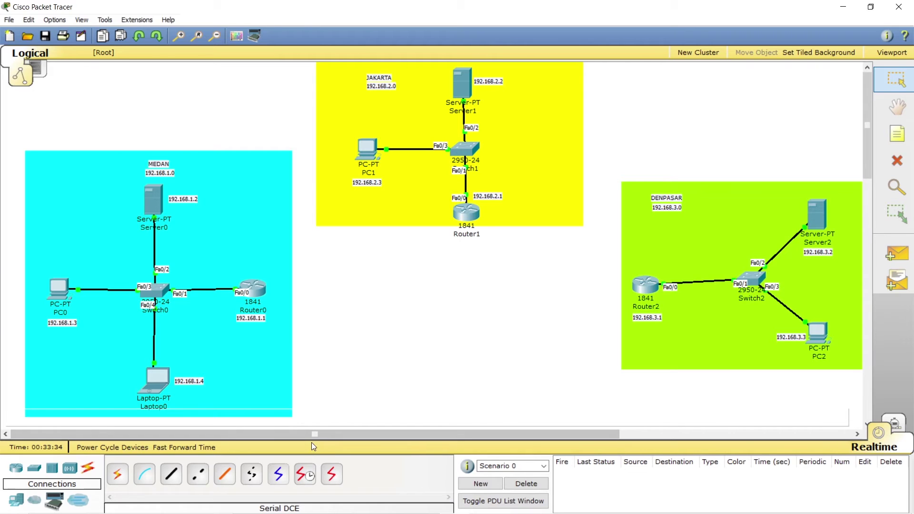
# Connect Router0's Serial0/0/0 to Router1's Serial0/0/0 with a Serial DCE cable, starting from Router0
pyautogui.click(302, 483)
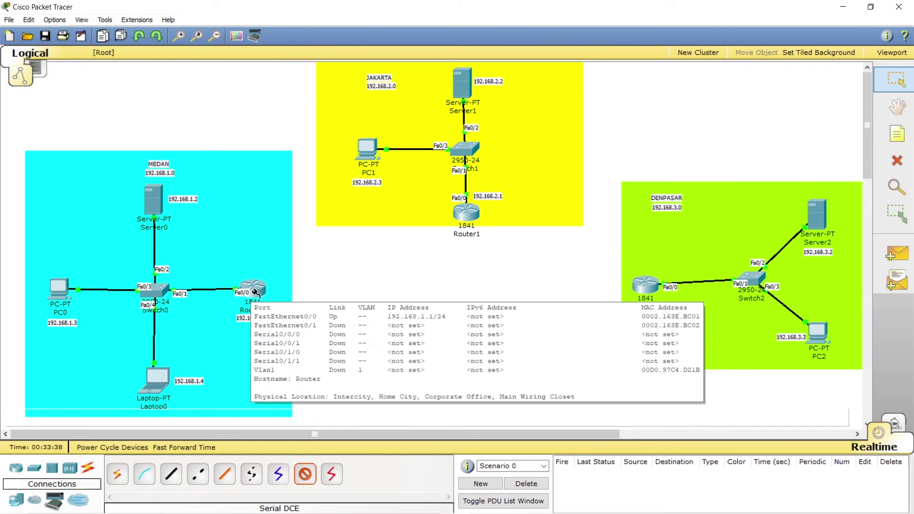
pyautogui.click(240, 281)
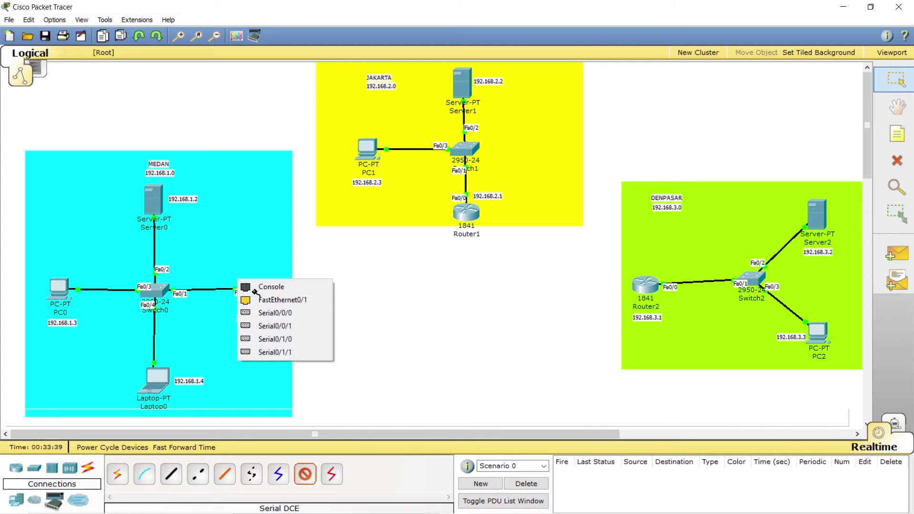
pyautogui.click(287, 313)
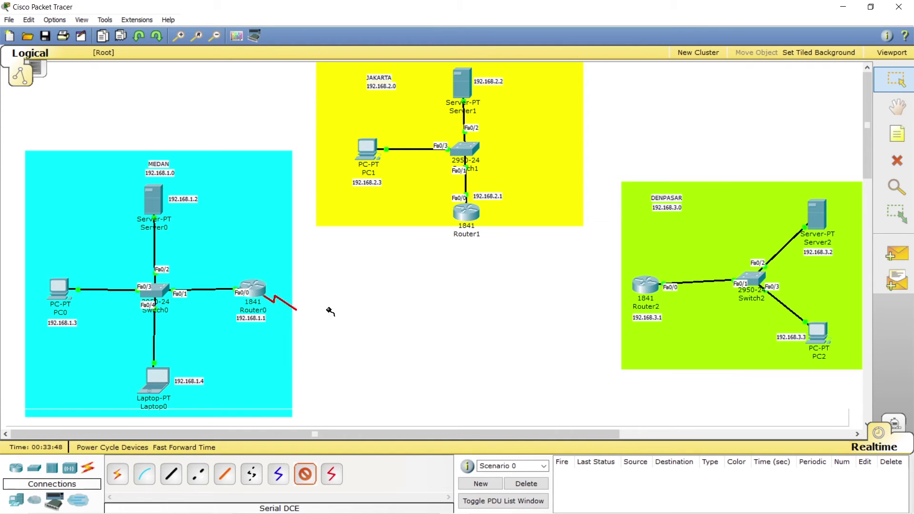
pyautogui.click(466, 213)
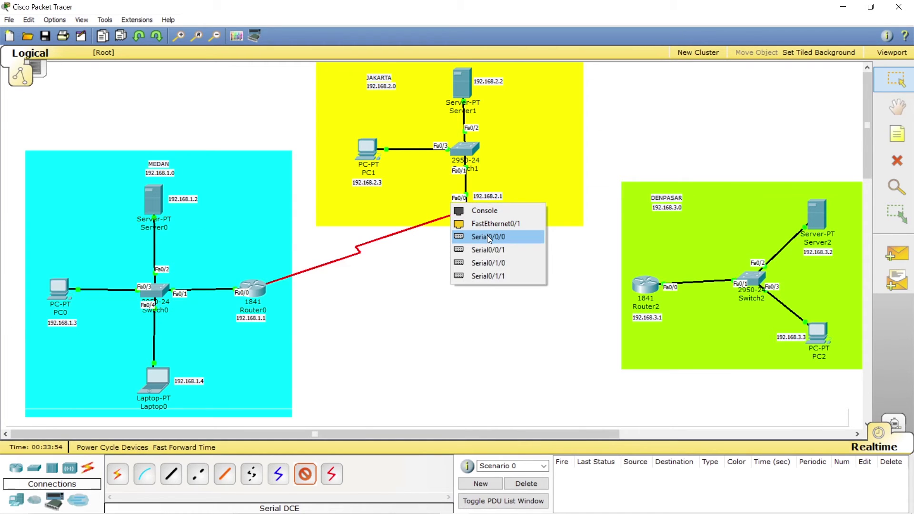
pyautogui.click(487, 236)
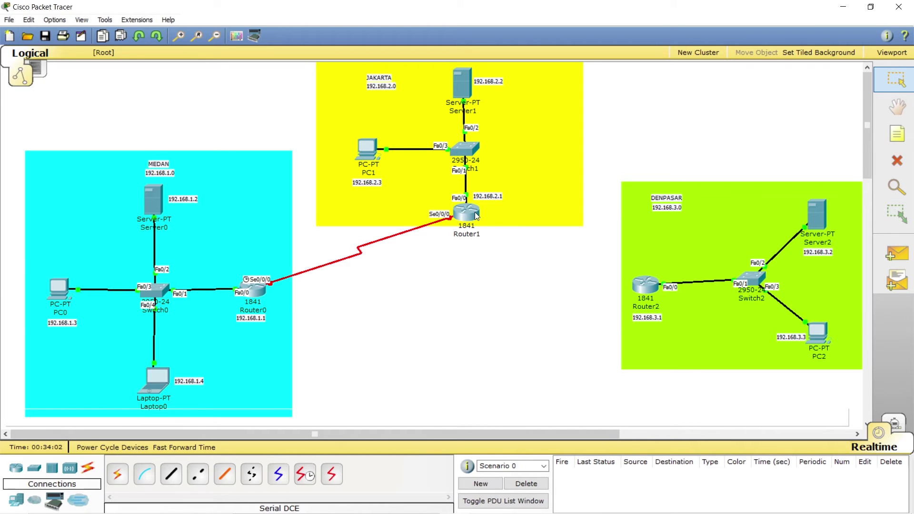
# Run a Serial DCE cable from Router1's Serial0/0/1 to Router2's Serial0/1/0
pyautogui.moveTo(475, 213)
pyautogui.click(306, 475)
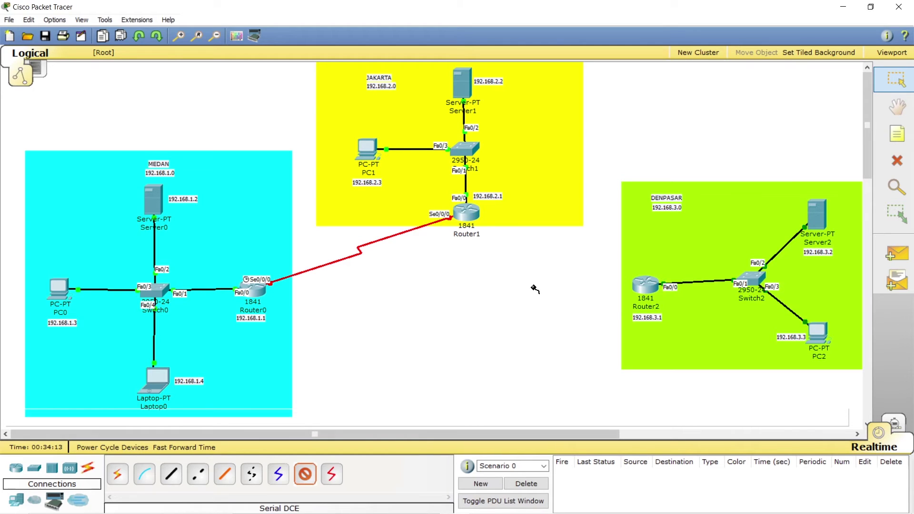
pyautogui.click(473, 214)
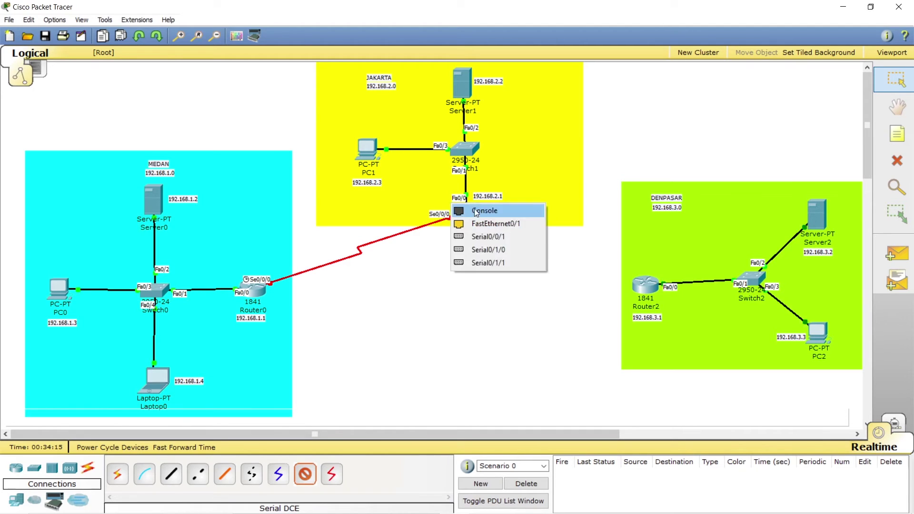
pyautogui.click(482, 235)
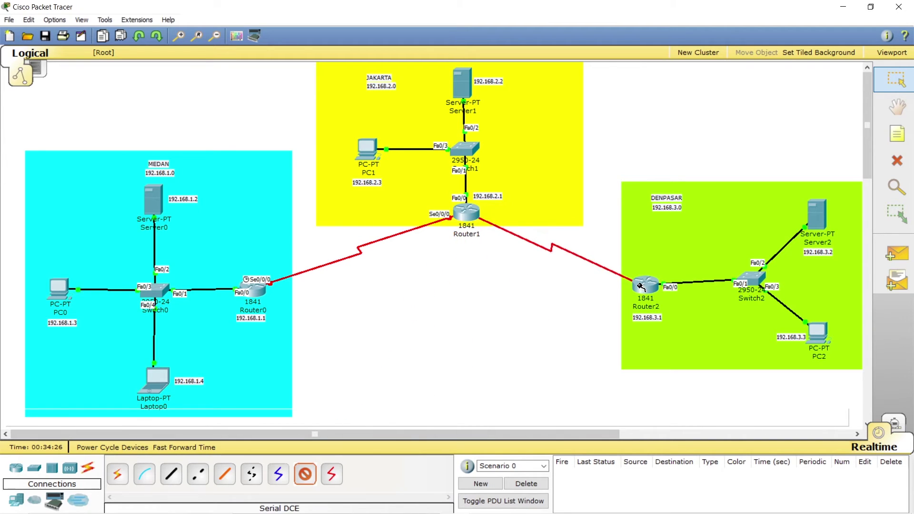
pyautogui.moveTo(643, 284)
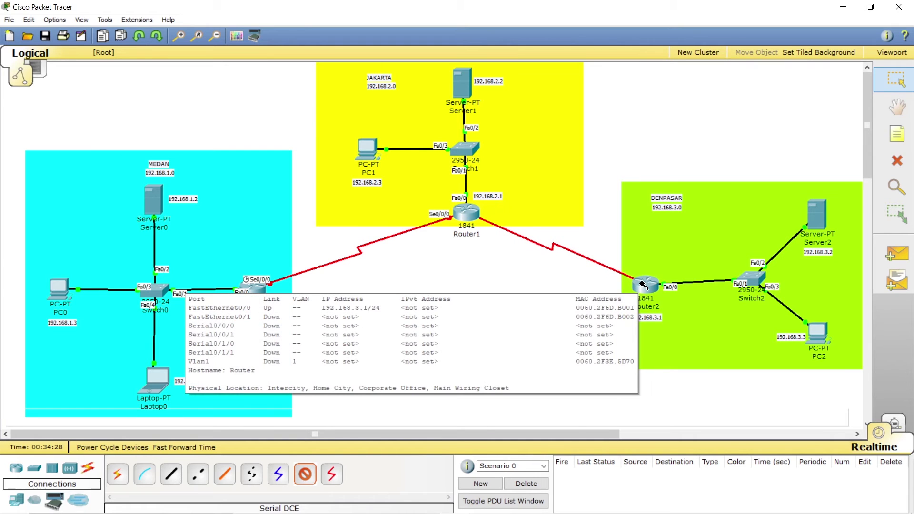
pyautogui.click(633, 278)
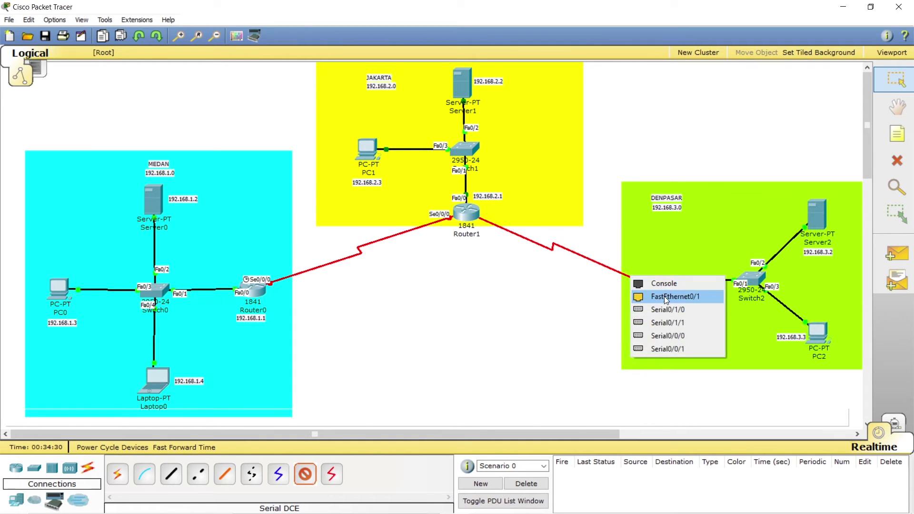
pyautogui.click(685, 313)
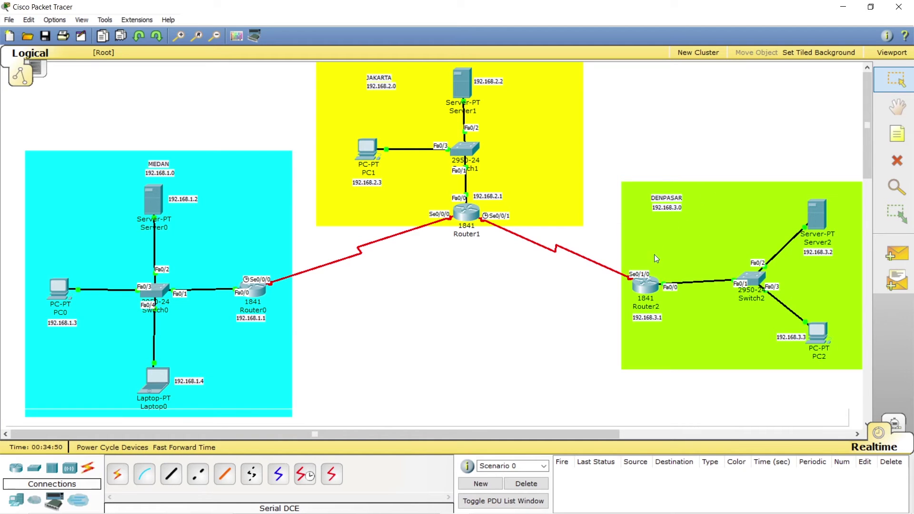
# Link Router0's Serial0/0/1 to Router2's Serial0/1/1 with a Serial DCE cable, starting from Router0
pyautogui.click(305, 475)
pyautogui.click(260, 290)
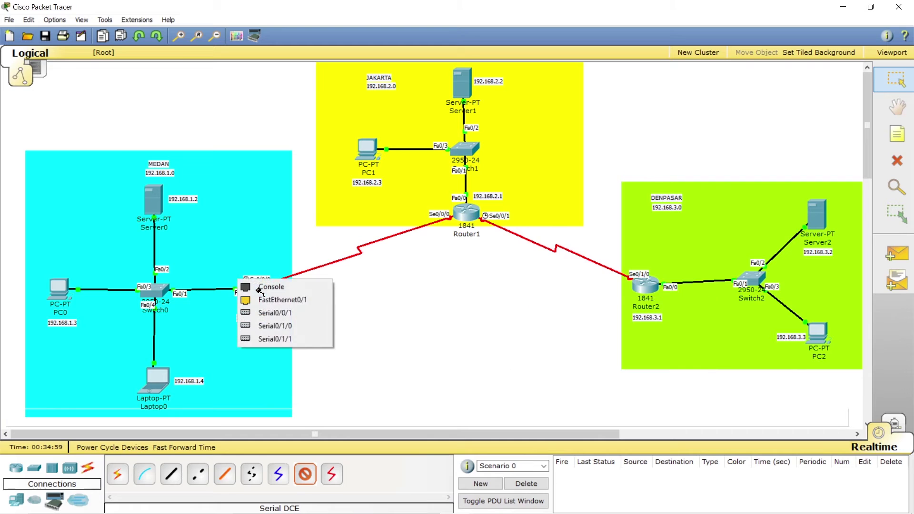
pyautogui.click(281, 313)
pyautogui.click(646, 288)
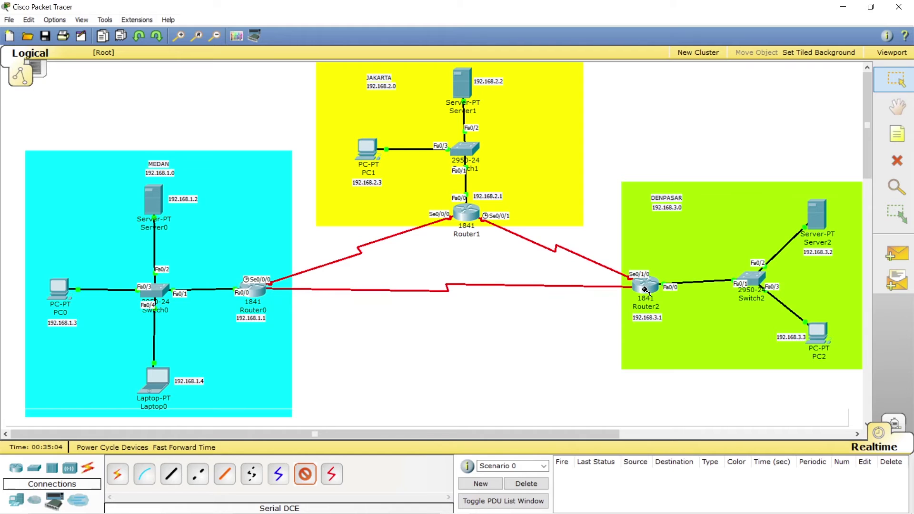
pyautogui.moveTo(646, 289)
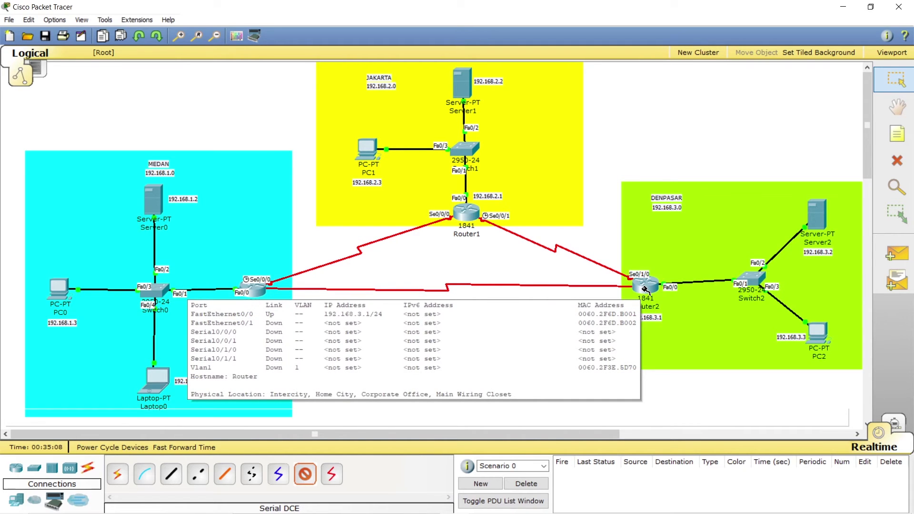
pyautogui.click(646, 288)
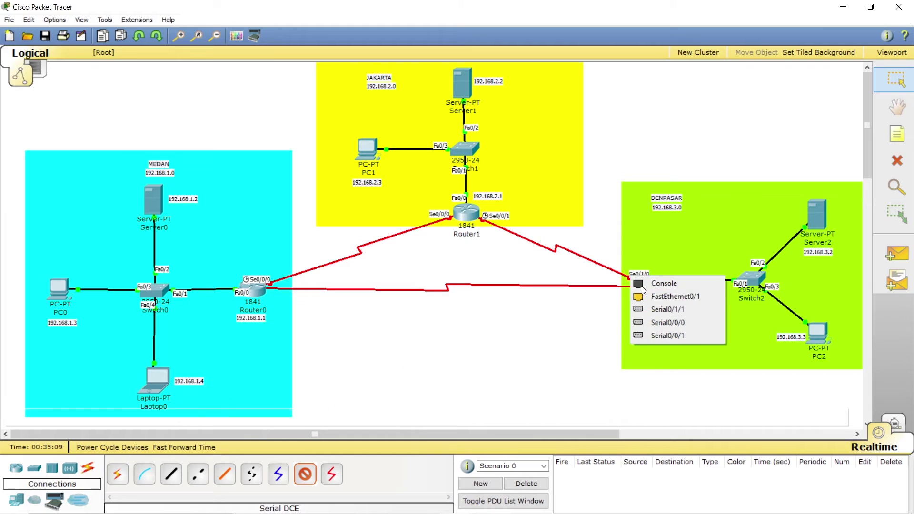
pyautogui.click(660, 310)
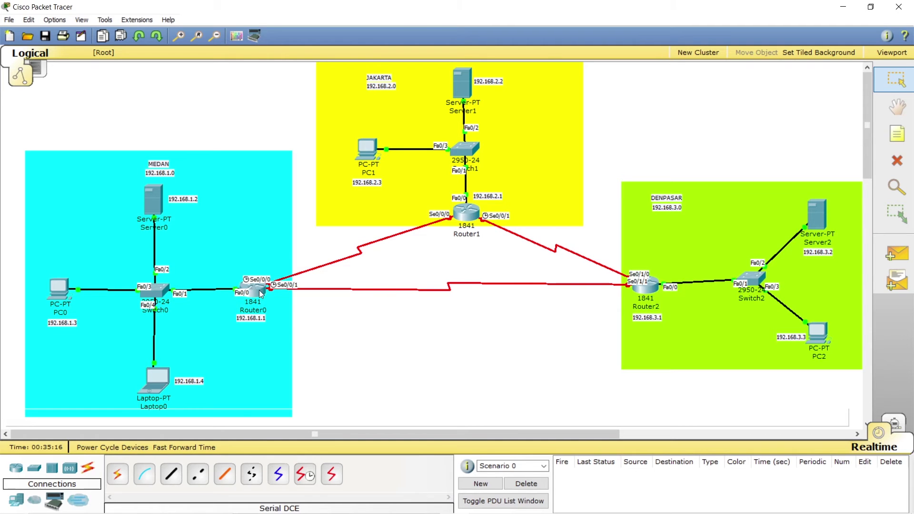
# Nudge Router0 slightly toward the Medan area's right edge and check Router2's port summary
pyautogui.moveTo(259, 290); pyautogui.dragTo(263, 289)
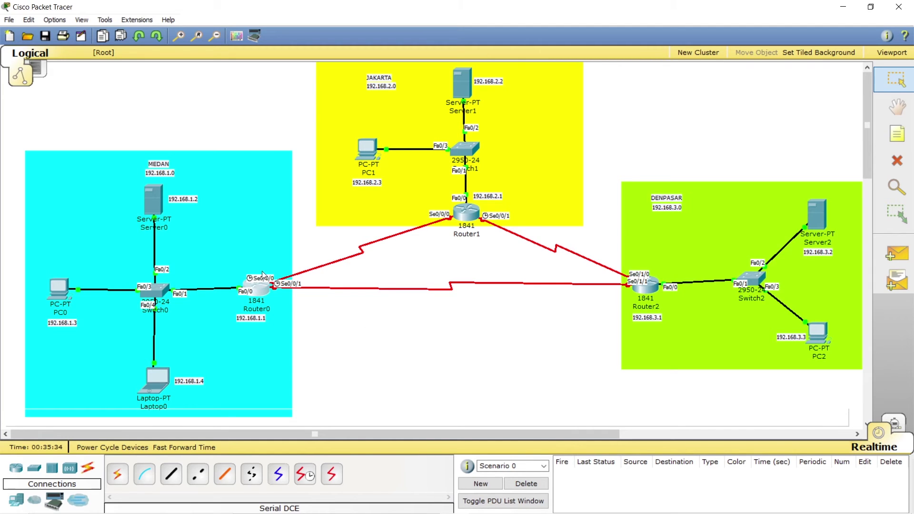
pyautogui.moveTo(258, 292)
pyautogui.moveTo(646, 305)
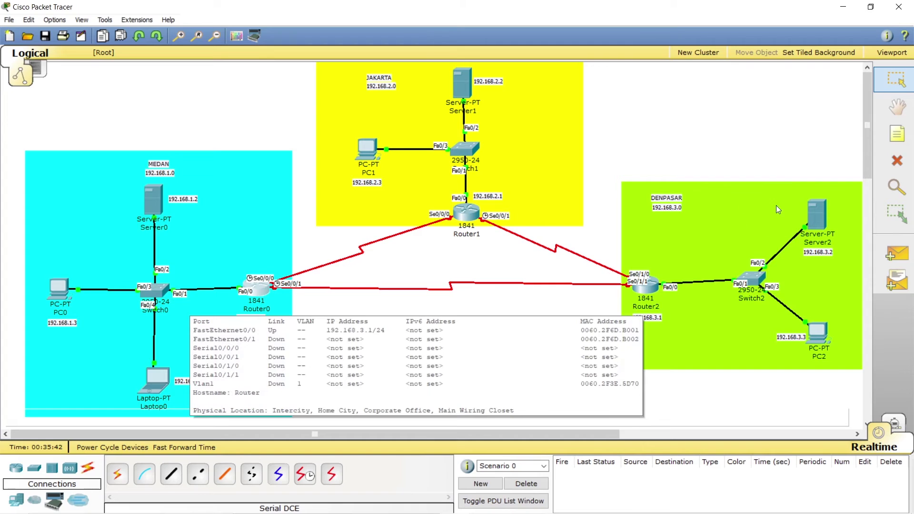
# Label the Router0–Router1 serial link with the network address note 172.10.0.0, placed just above the cable
pyautogui.click(900, 133)
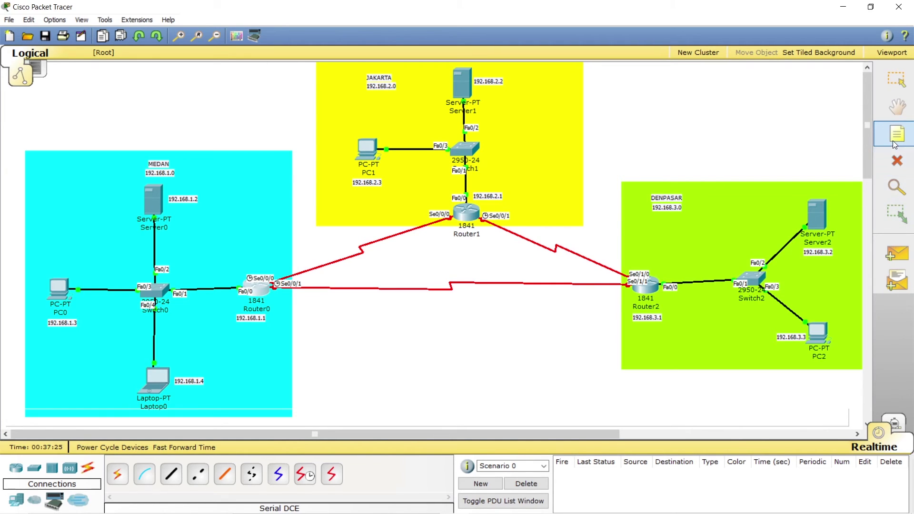
pyautogui.click(313, 238)
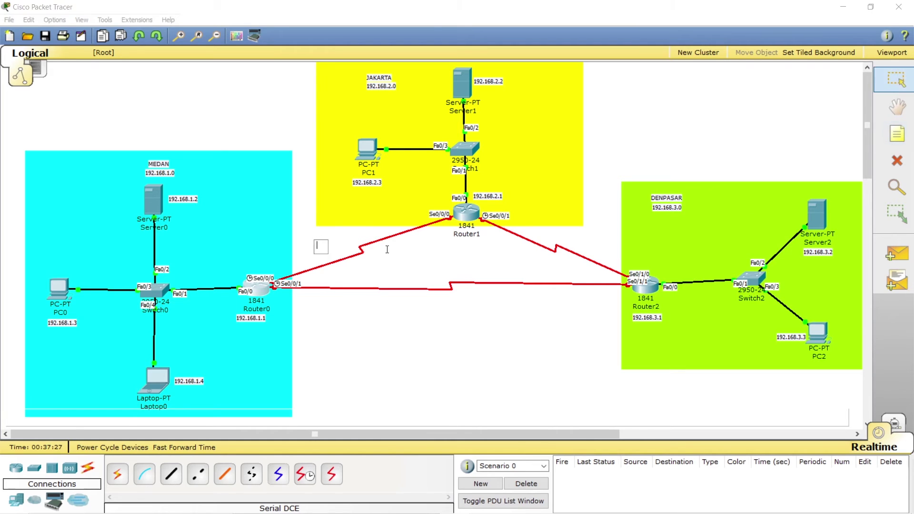
pyautogui.write('172.10.0.0')
pyautogui.click(374, 263)
pyautogui.moveTo(327, 247); pyautogui.dragTo(341, 247)
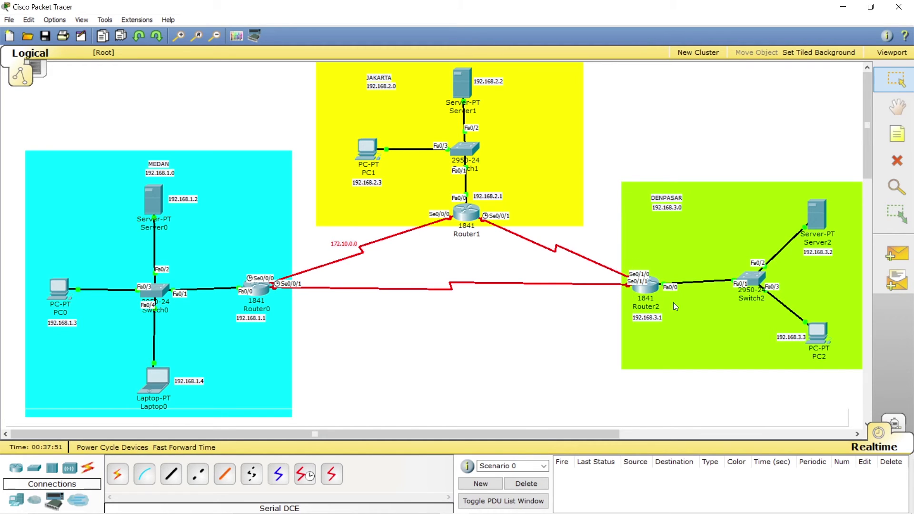
# Add the network address note 172.10.64.0 above the Router1–Router2 serial link
pyautogui.press('n')
pyautogui.click(551, 235)
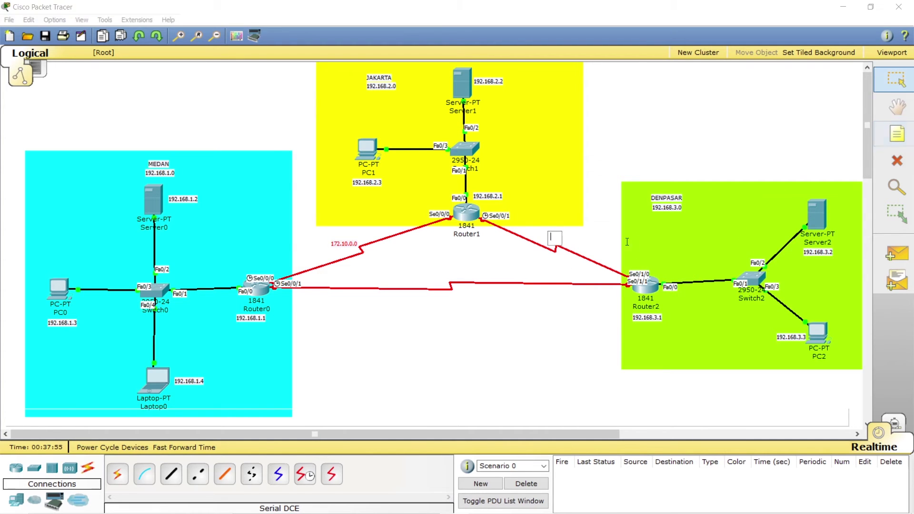
pyautogui.write('172.10.64.0')
pyautogui.click(574, 247)
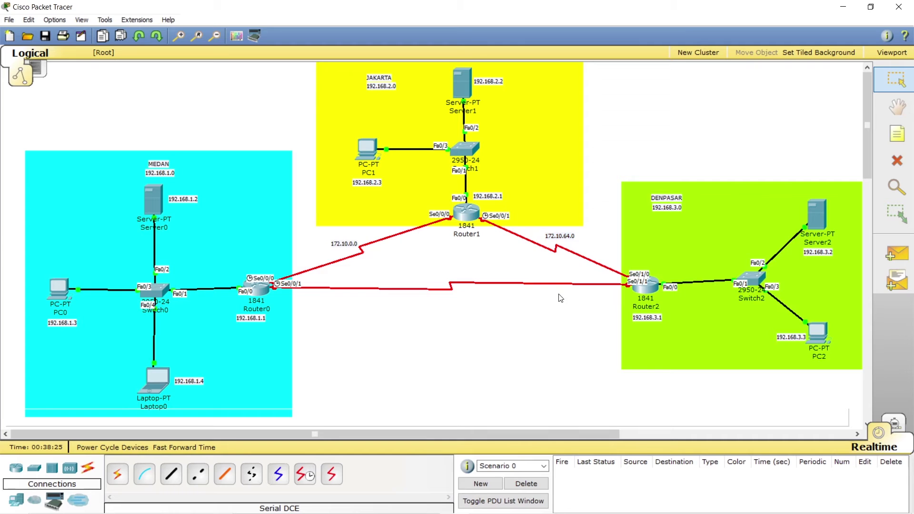
# Add the network address note 172.10.128.0 and position it just below the middle of the Router0–Router2 serial link
pyautogui.click(897, 135)
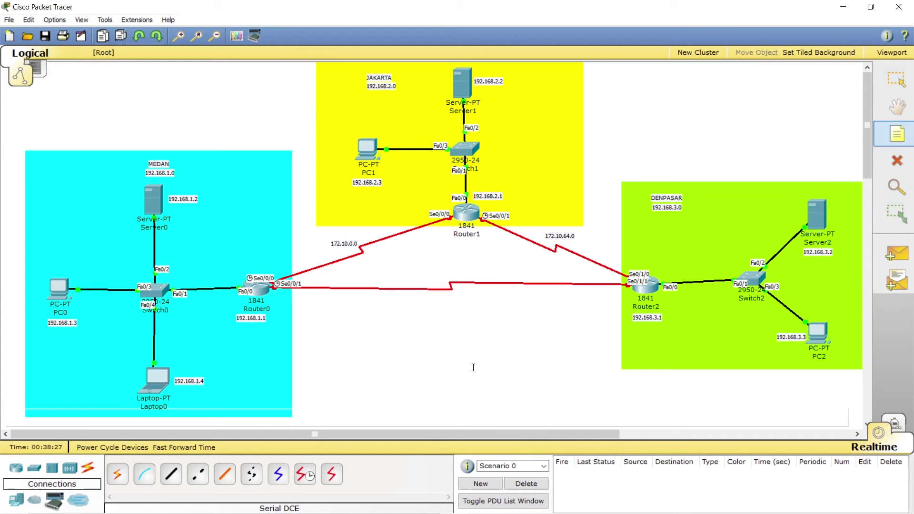
pyautogui.click(434, 302)
pyautogui.write('172.10')
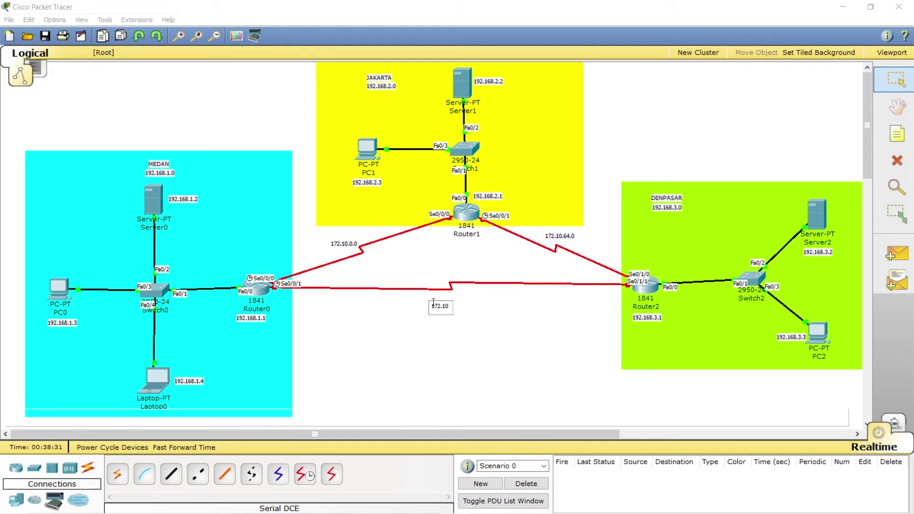
pyautogui.write('.128.0')
pyautogui.click(456, 332)
pyautogui.moveTo(462, 313); pyautogui.dragTo(465, 305)
pyautogui.click(517, 339)
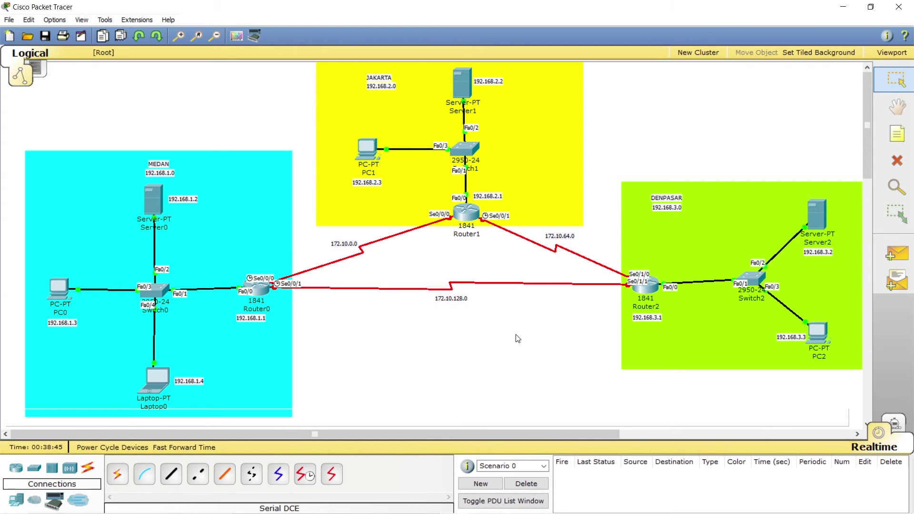
# Add the IP address note 172.10.0.1 for Router0's Se0/0/0 interface and place it beside that end of the link
pyautogui.click(904, 140)
pyautogui.click(265, 270)
pyautogui.write('1')
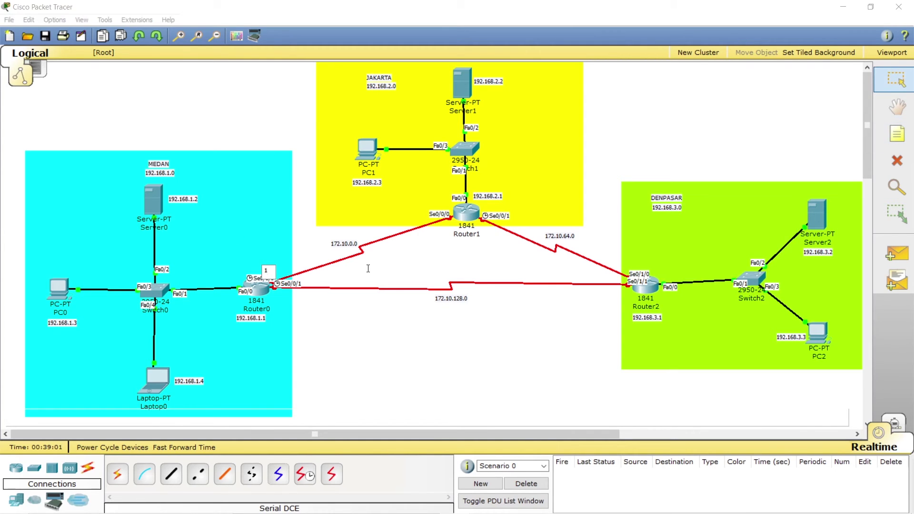
pyautogui.write('72.10.0.1')
pyautogui.click(326, 280)
pyautogui.moveTo(287, 268); pyautogui.dragTo(305, 265)
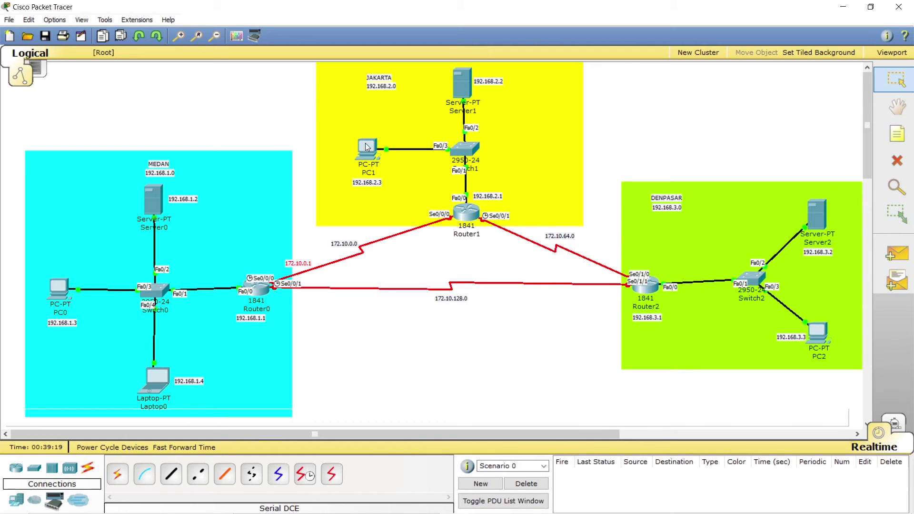
# Add the IP address note 172.10.0.2 for Router1's Se0/0/0 interface and move it next to the interface label
pyautogui.click(893, 142)
pyautogui.click(419, 209)
pyautogui.write('1')
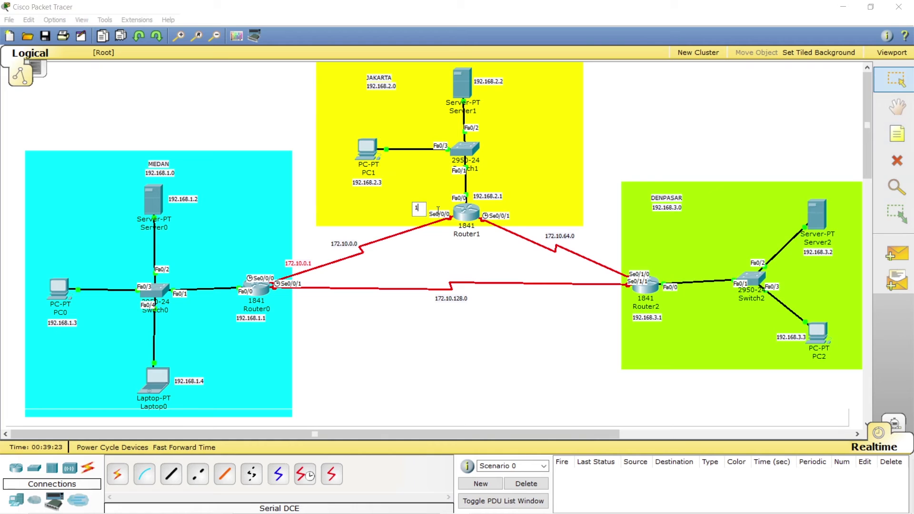
pyautogui.write('72.10')
pyautogui.write('.0.2')
pyautogui.click(438, 218)
pyautogui.moveTo(437, 207); pyautogui.dragTo(410, 212)
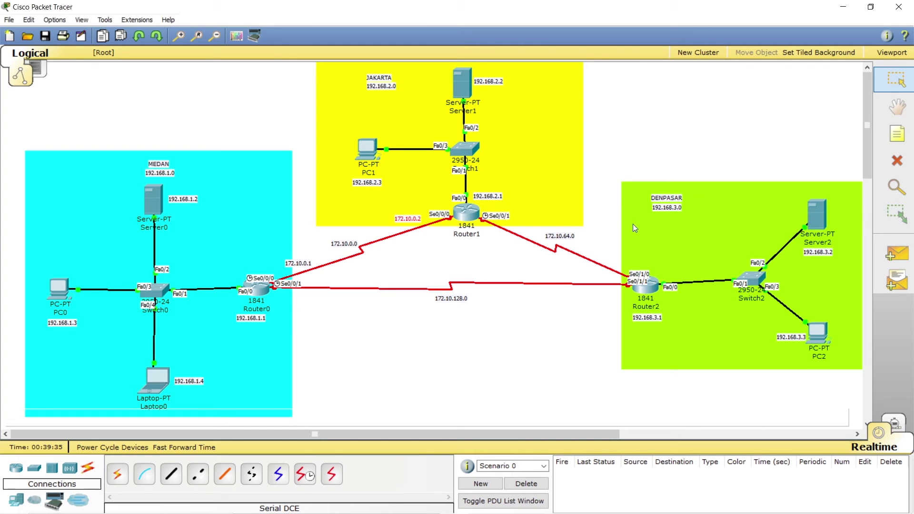
# Add the IP address note 172.10.64.1 for Router1's Se0/0/1 interface and align it beside the interface label
pyautogui.click(899, 139)
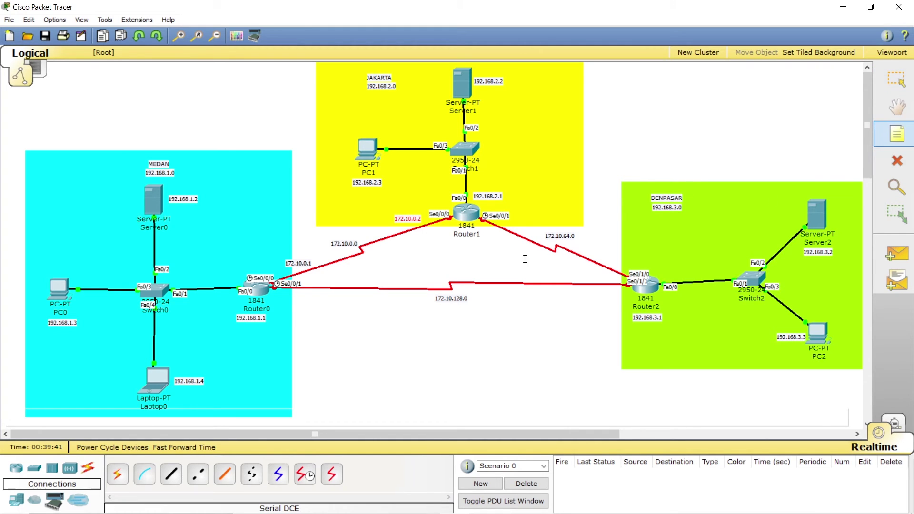
pyautogui.click(512, 217)
pyautogui.write('1')
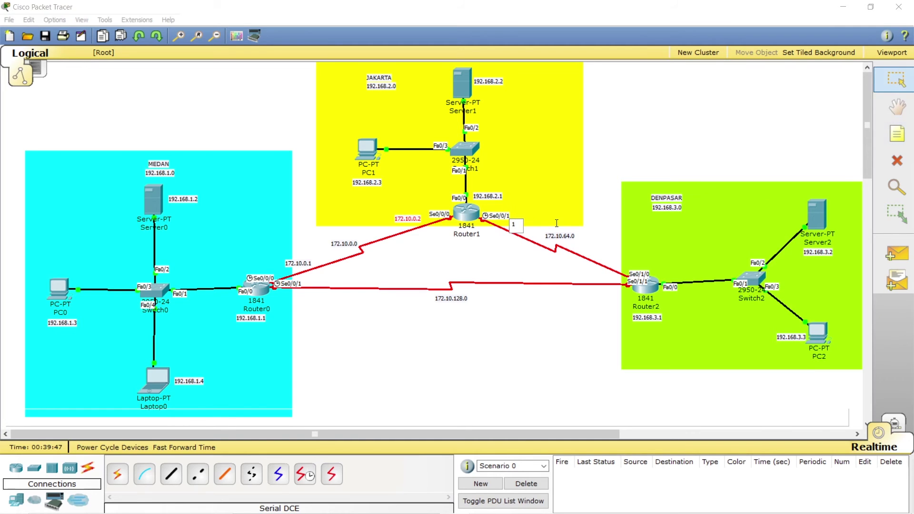
pyautogui.write('72.10.64.1')
pyautogui.click(526, 226)
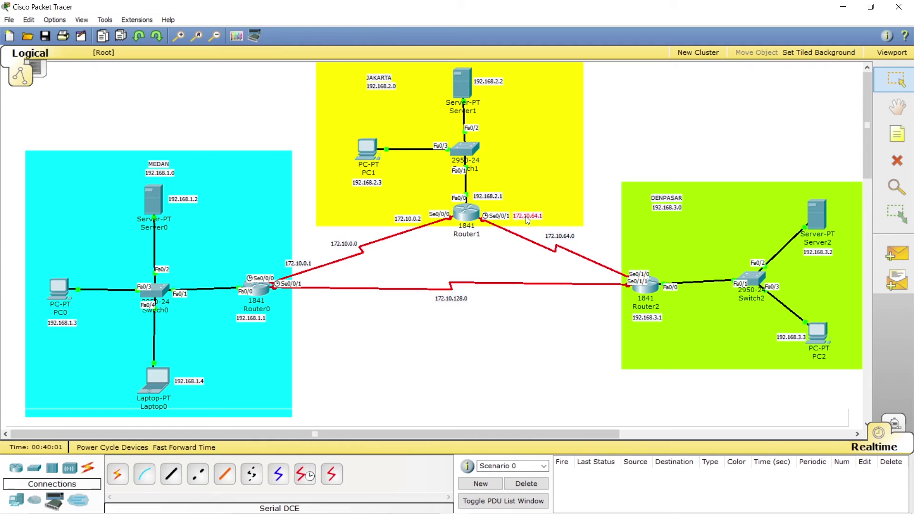
pyautogui.moveTo(525, 224); pyautogui.dragTo(524, 216)
# Add the IP address note 172.10.64.2 for Router2's Se0/1/0 interface and place it just above the interface label
pyautogui.click(897, 134)
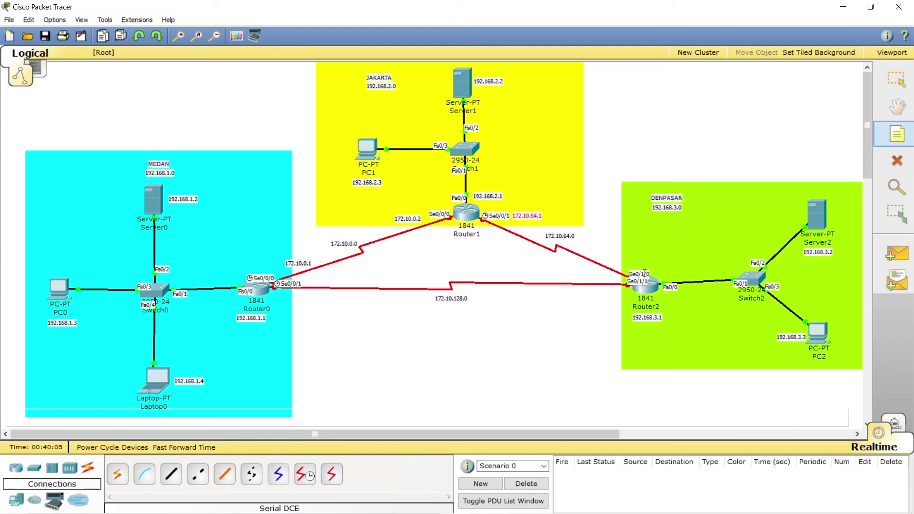
pyautogui.click(612, 263)
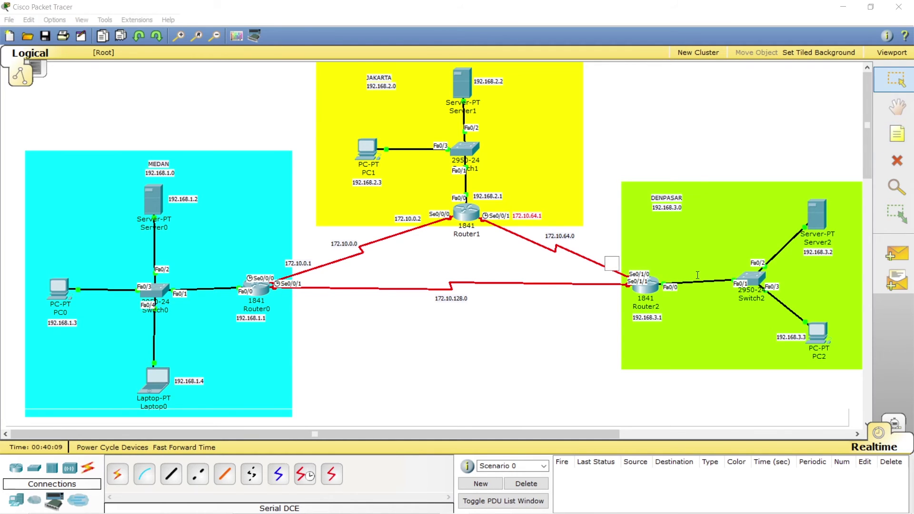
pyautogui.write('172.10.64.2')
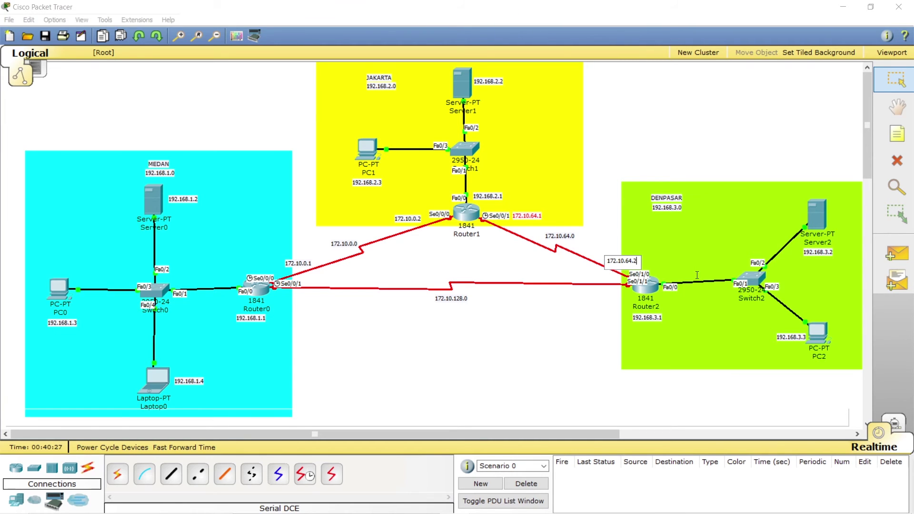
pyautogui.click(566, 318)
pyautogui.moveTo(618, 258); pyautogui.dragTo(617, 260)
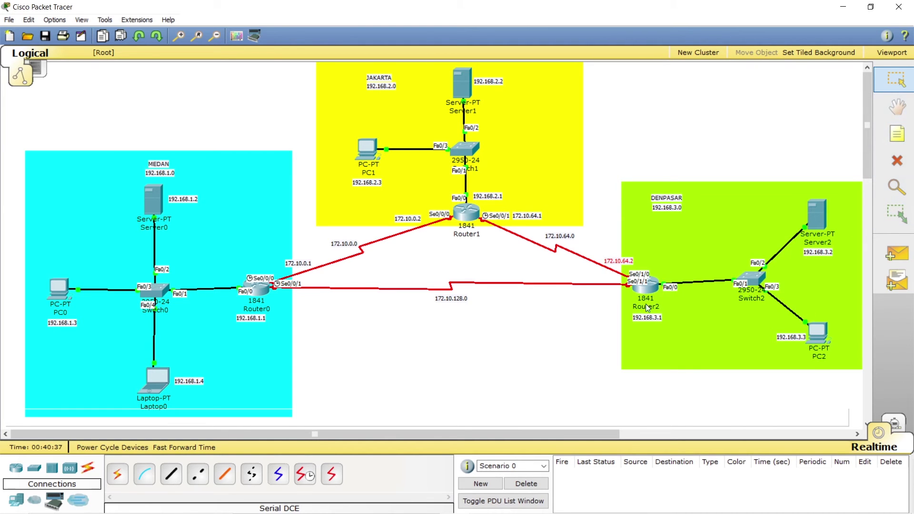
# Add the IP address note 172.10.128.1 for Router2's Se0/1/1 interface and place it just below that end of the link
pyautogui.click(898, 135)
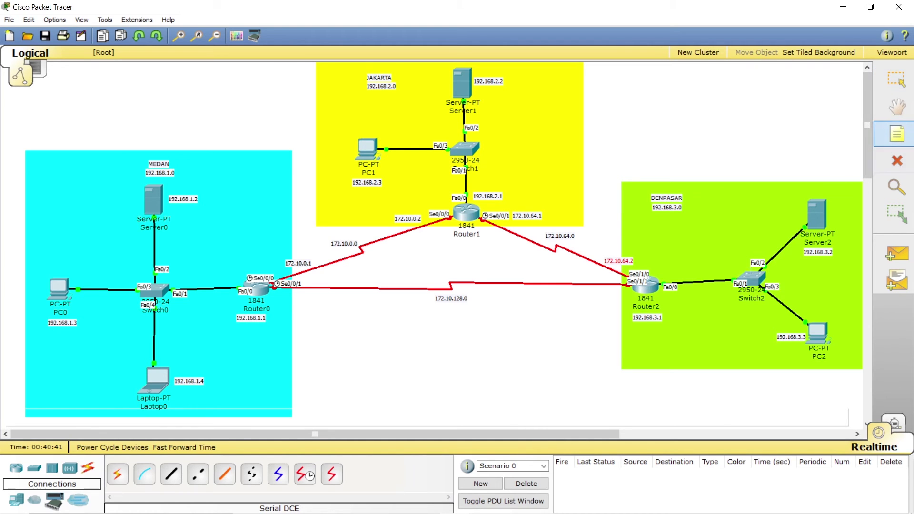
pyautogui.click(609, 295)
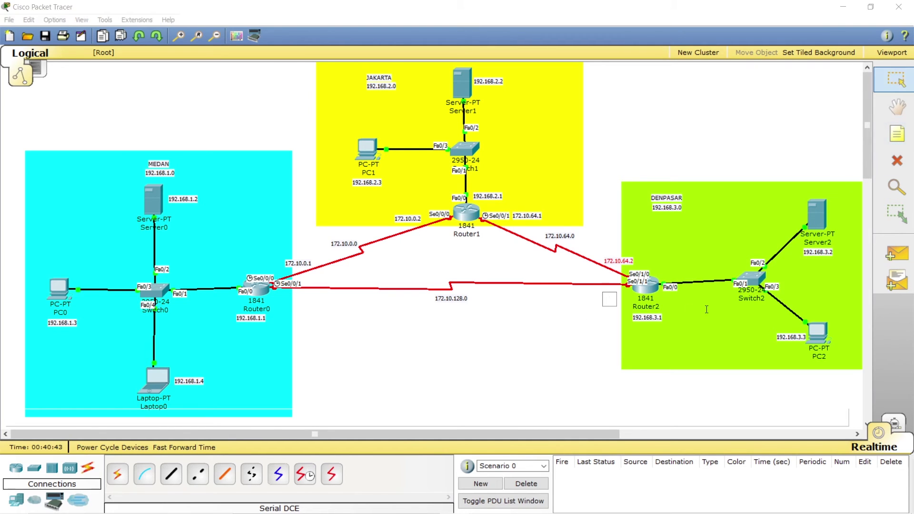
pyautogui.write('172.10.128.1')
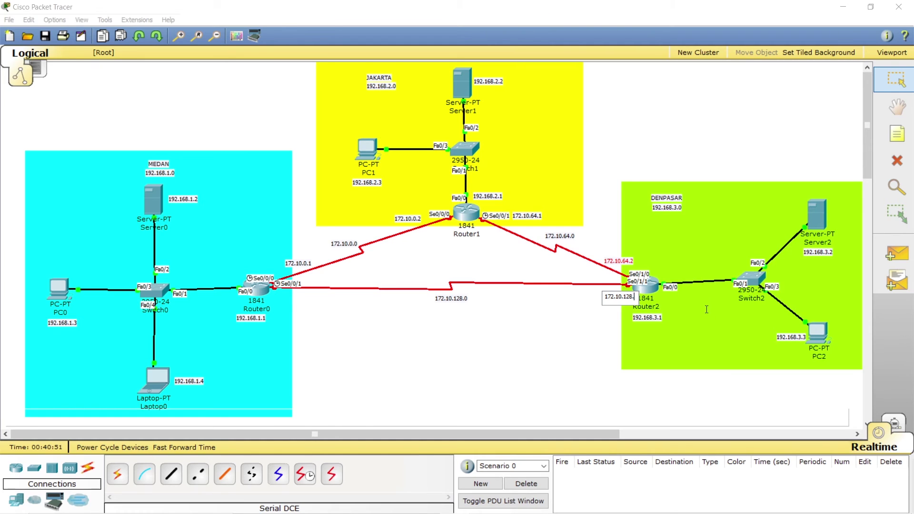
pyautogui.moveTo(640, 322); pyautogui.dragTo(613, 295)
pyautogui.click(604, 323)
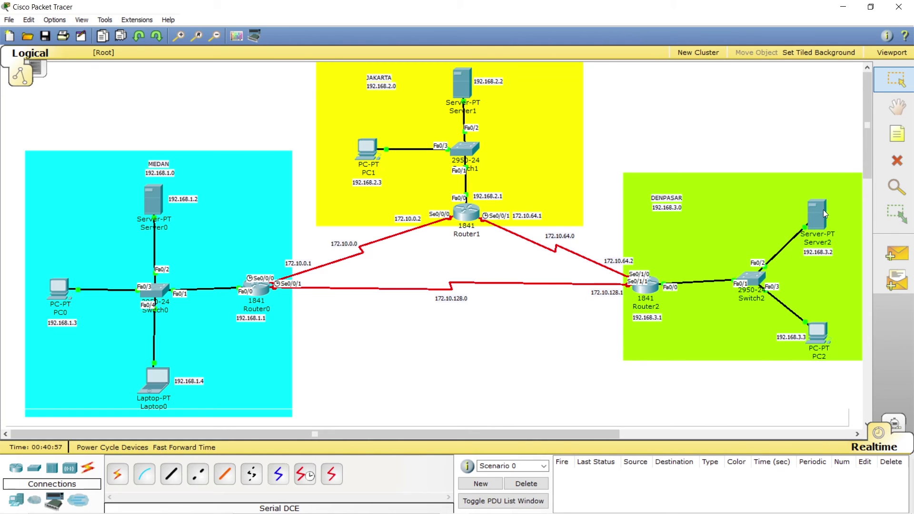
# Add the IP address note 172.10.128.2 for Router0's Se0/0/1 interface and move it close under that end of the link
pyautogui.click(900, 136)
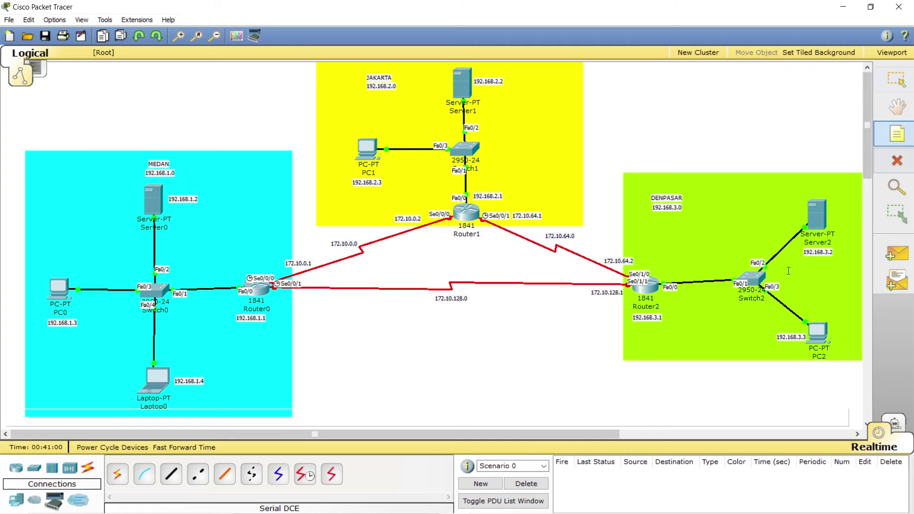
pyautogui.click(283, 296)
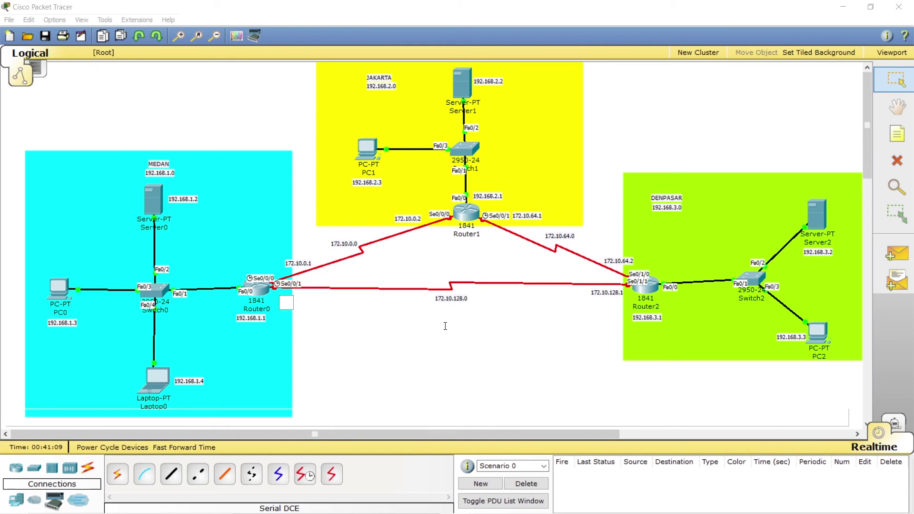
pyautogui.write('172.10.128.2')
pyautogui.click(420, 317)
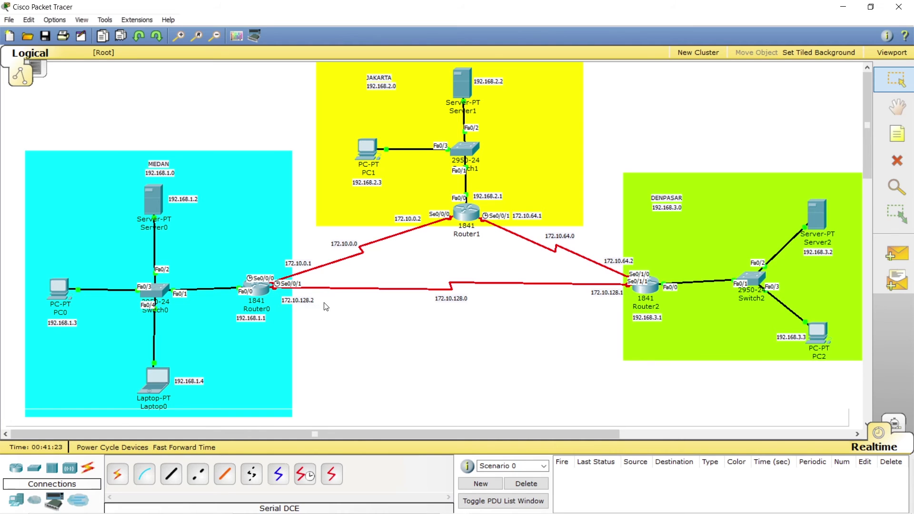
pyautogui.moveTo(313, 305); pyautogui.dragTo(315, 299)
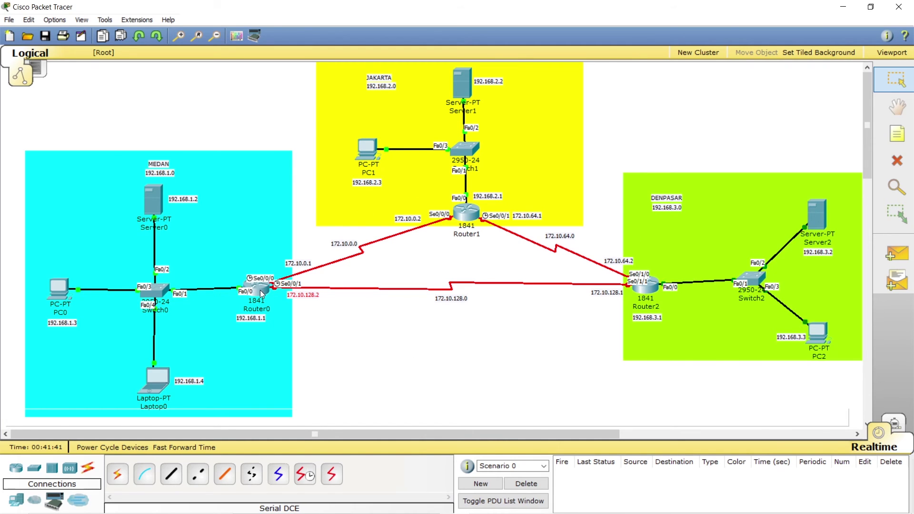
# Open the configuration of Router0 and change its display name to Router Medan
pyautogui.moveTo(262, 294)
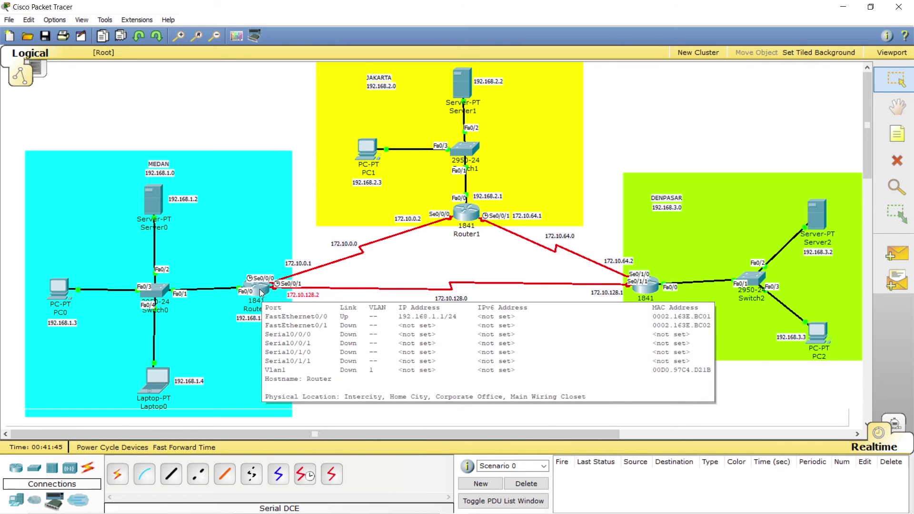
pyautogui.click(259, 289)
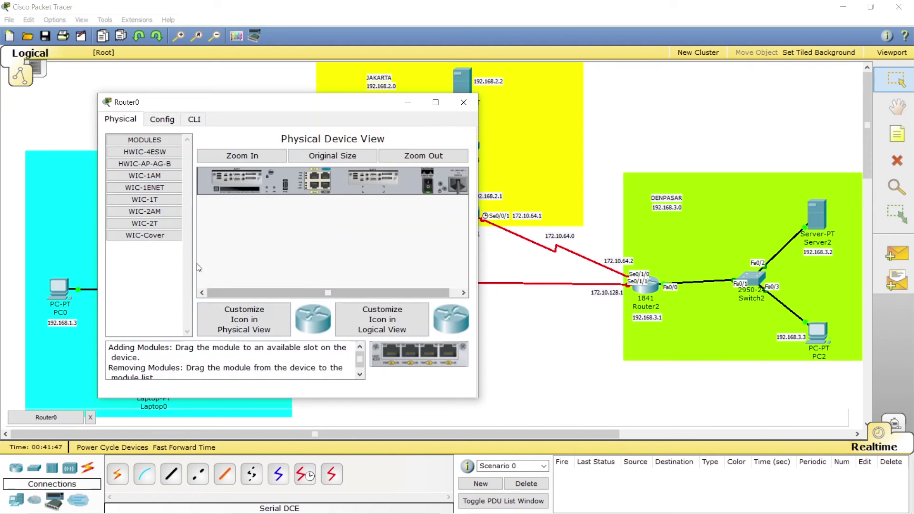
pyautogui.click(159, 119)
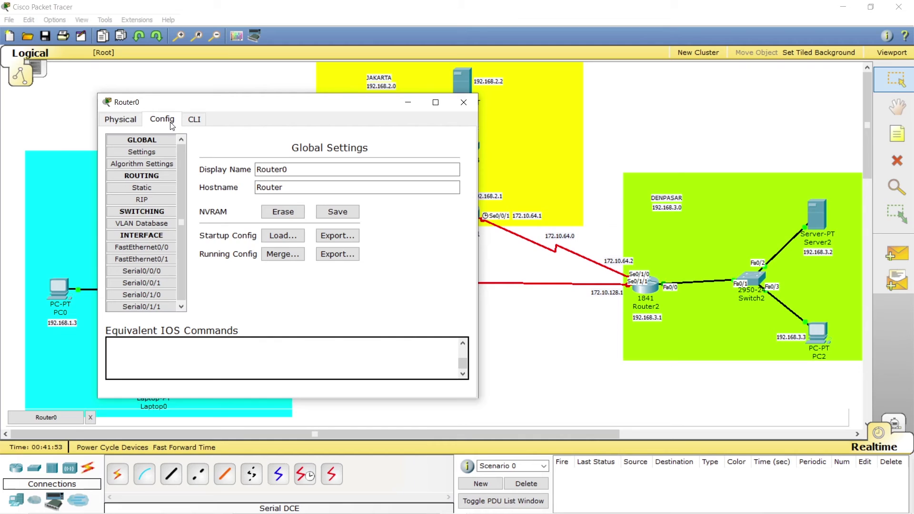
pyautogui.click(323, 170)
pyautogui.press('BackSpace')
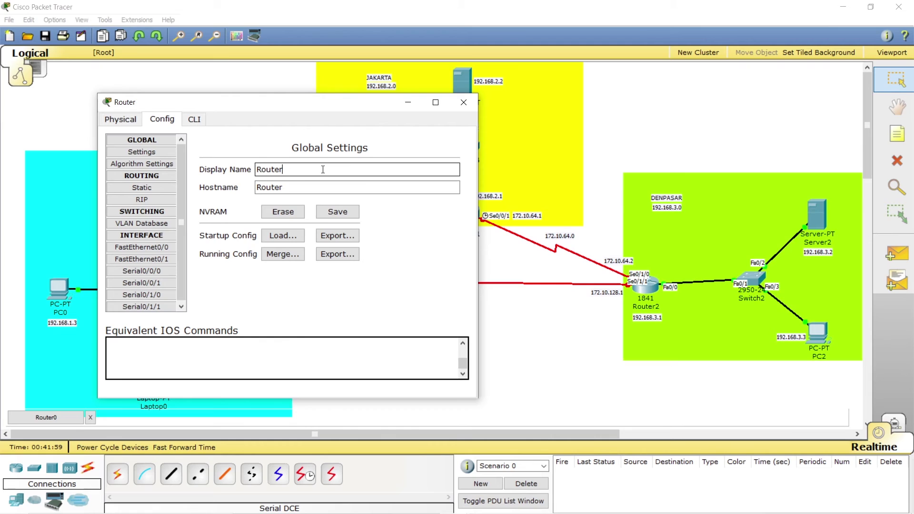
pyautogui.write('MEDA')
pyautogui.press('BackSpace')
pyautogui.press('BackSpace')
pyautogui.press('BackSpace')
pyautogui.write('edan')
# Set the Medan router's hostname to RMedan
pyautogui.click(318, 189)
pyautogui.press('BackSpace')
pyautogui.press('BackSpace')
pyautogui.press('BackSpace')
pyautogui.press('BackSpace')
pyautogui.press('BackSpace')
pyautogui.write('Medan')
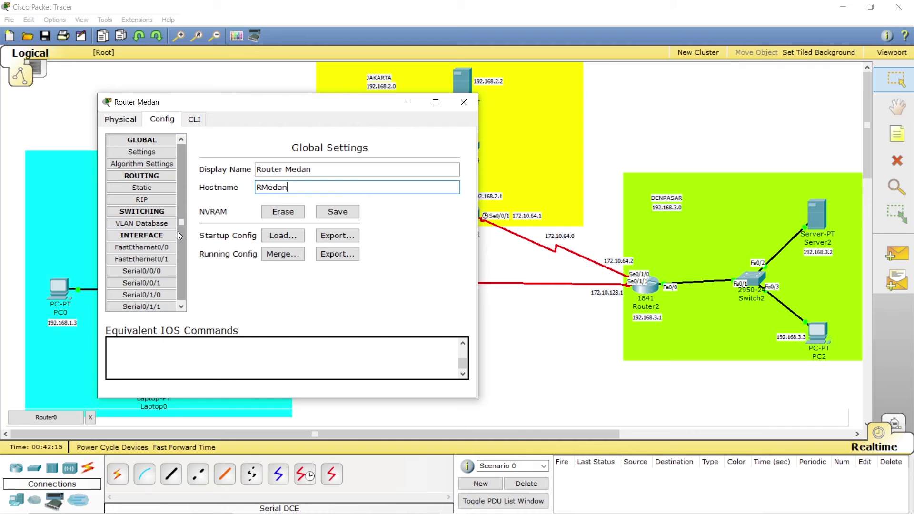
# Move the router window clear of the Medan topology and set the Serial0/0/0 IP address to 172.10.0.1
pyautogui.moveTo(310, 109); pyautogui.dragTo(615, 255)
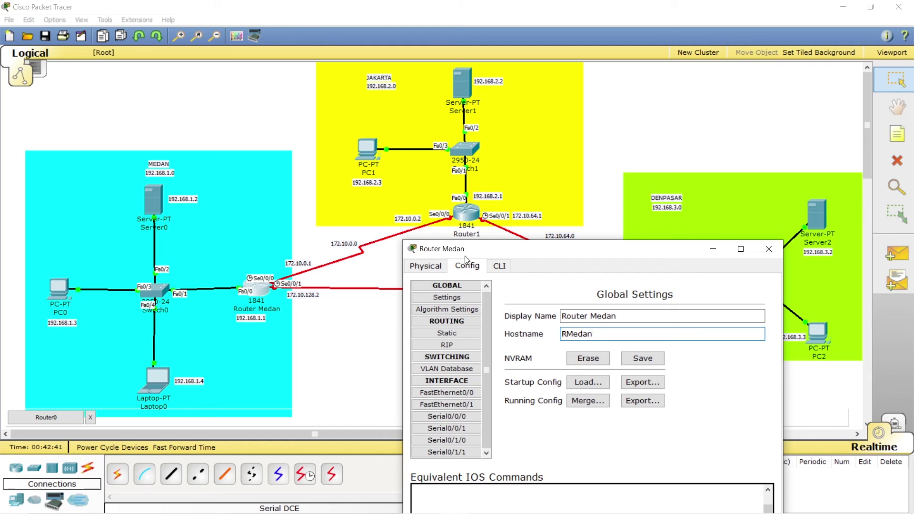
pyautogui.moveTo(458, 253); pyautogui.dragTo(442, 258)
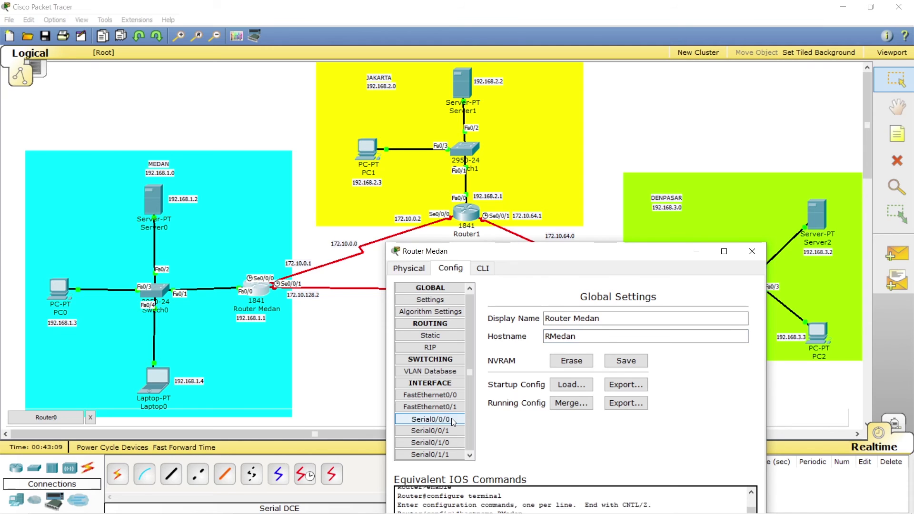
pyautogui.click(452, 418)
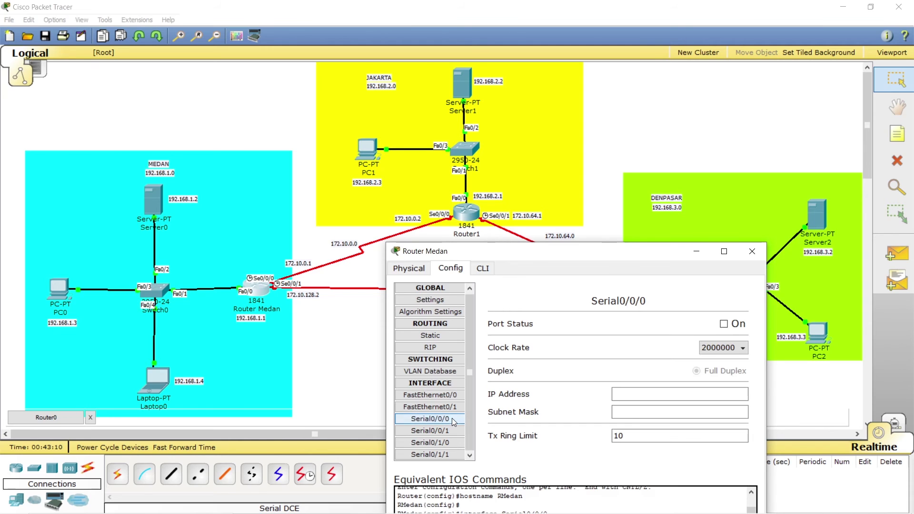
pyautogui.click(665, 395)
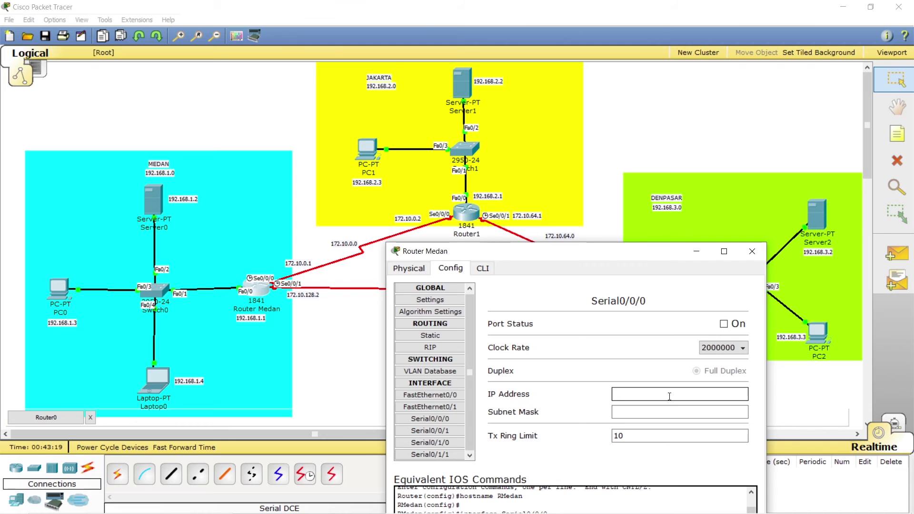
pyautogui.write('172.10.0.1')
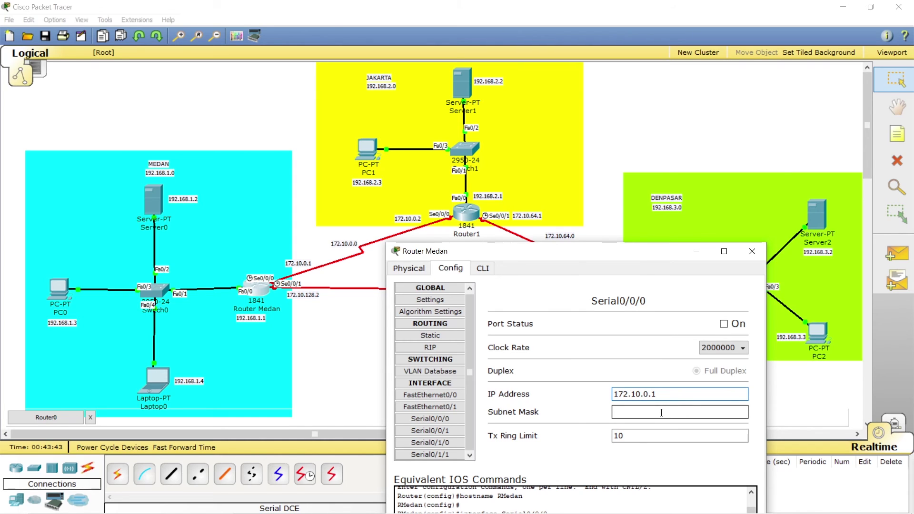
# Set the subnet mask of Router Medan's Serial0/0/0 to 255.255.192.0, turn the port on and close the router window
pyautogui.click(662, 412)
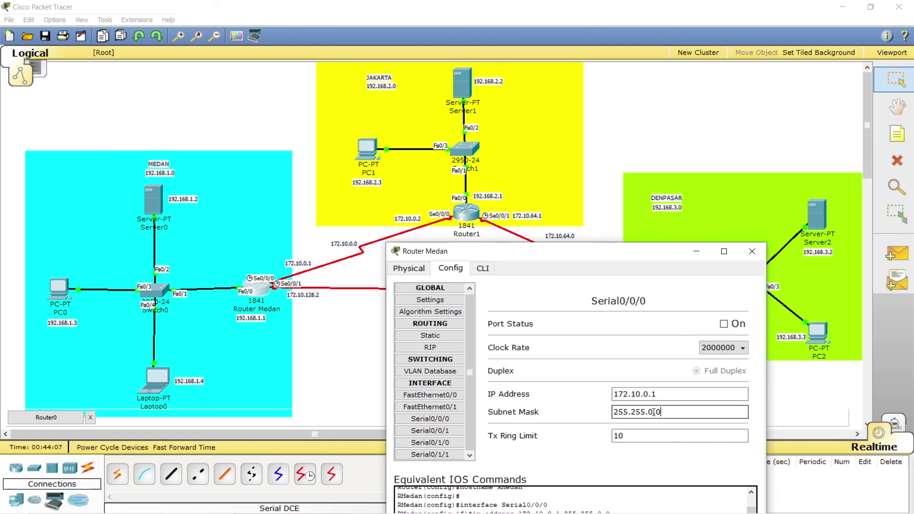
pyautogui.press('Left')
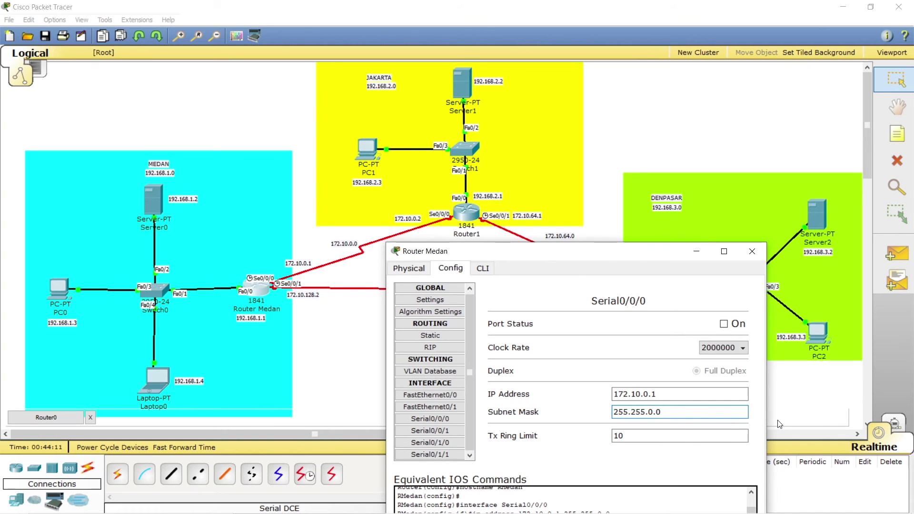
pyautogui.press('BackSpace')
pyautogui.write('192')
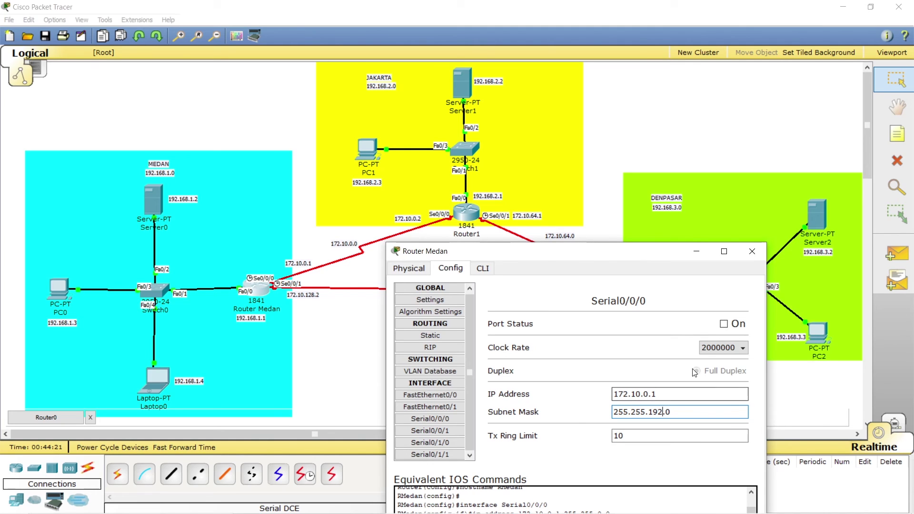
pyautogui.moveTo(569, 260); pyautogui.dragTo(550, 207)
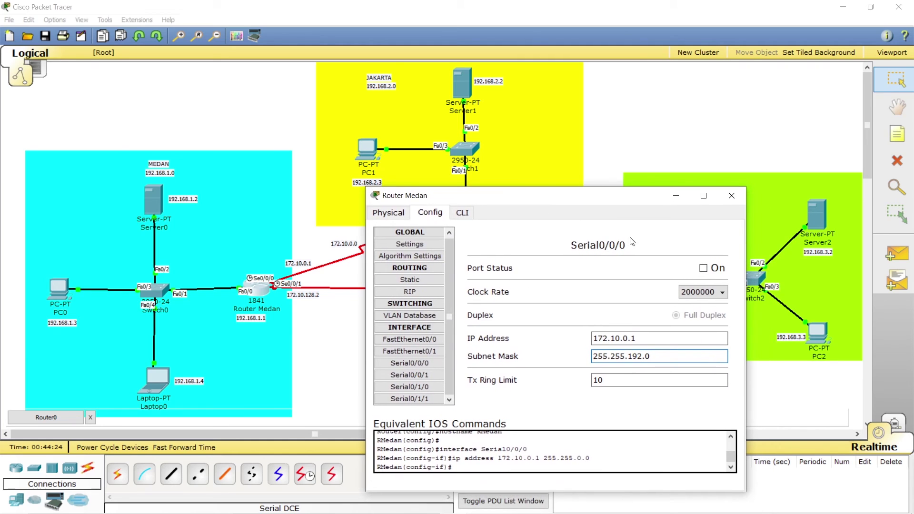
pyautogui.click(704, 269)
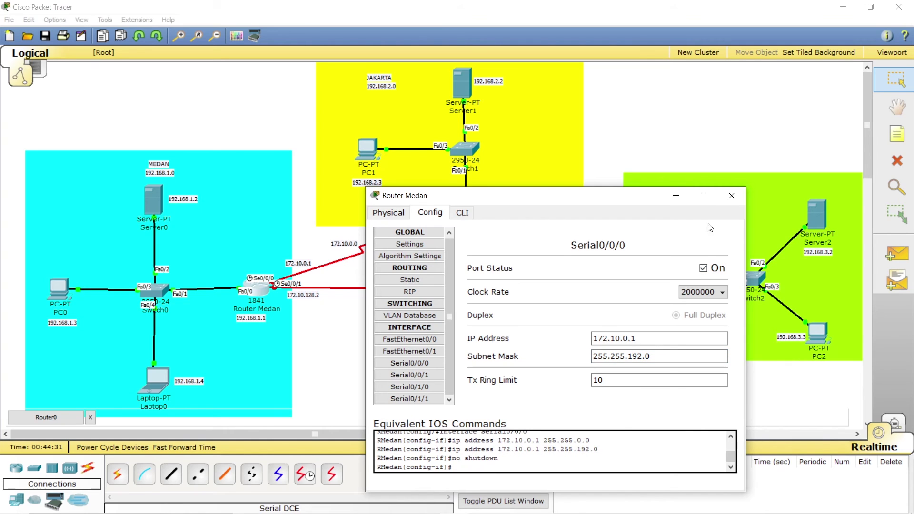
pyautogui.click(732, 195)
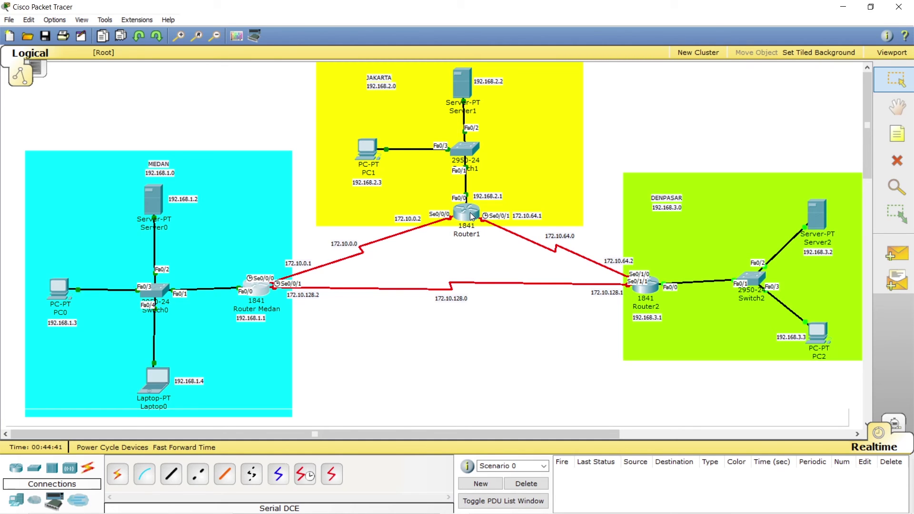
# Open the configuration of Router1 and change its display name to Router Jakarta
pyautogui.moveTo(470, 221)
pyautogui.click(471, 214)
pyautogui.moveTo(233, 45); pyautogui.dragTo(733, 81)
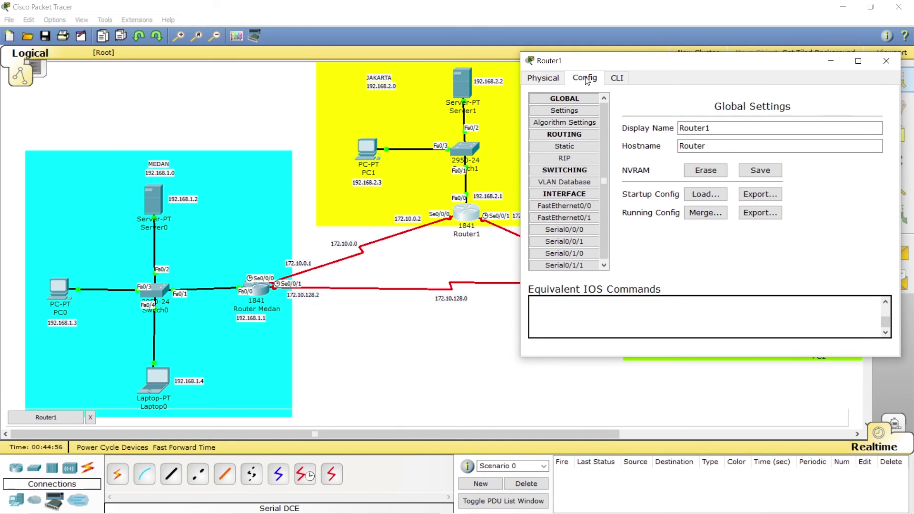
pyautogui.click(735, 129)
pyautogui.press('BackSpace')
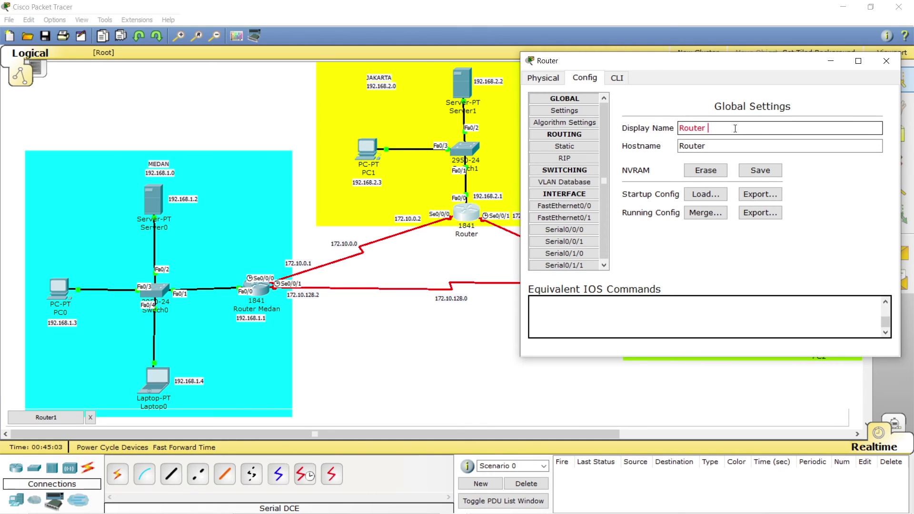
pyautogui.write('Jakarta')
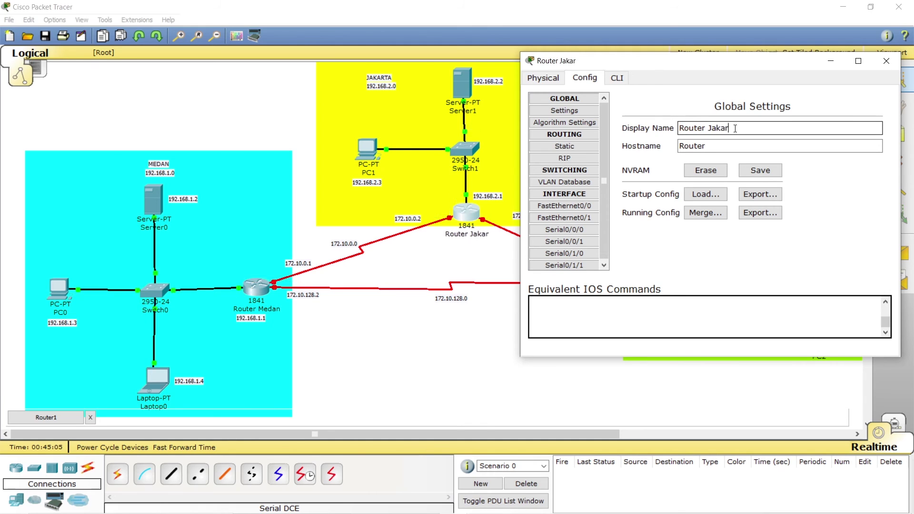
# Set the Jakarta router's hostname to RJakarta
pyautogui.click(719, 145)
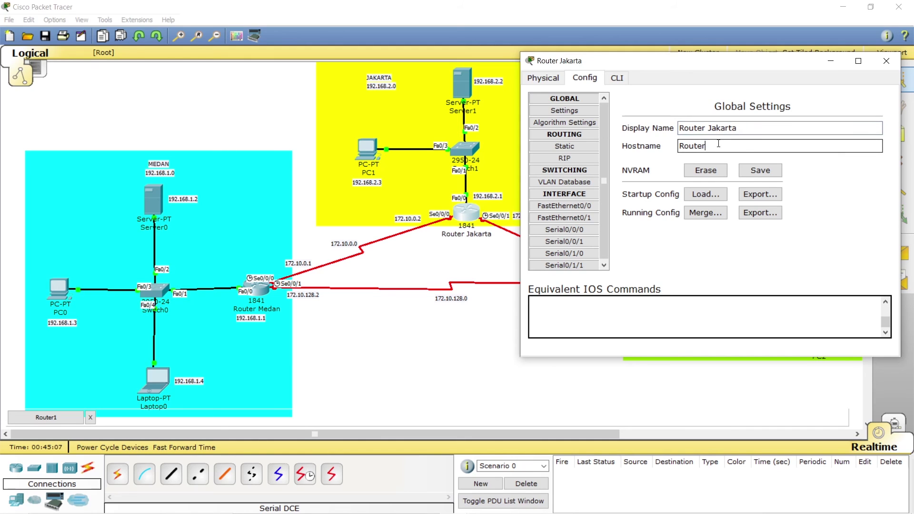
pyautogui.press('BackSpace')
pyautogui.press('BackSpace')
pyautogui.press('BackSpace')
pyautogui.press('BackSpace')
pyautogui.press('BackSpace')
pyautogui.write('Jakarta')
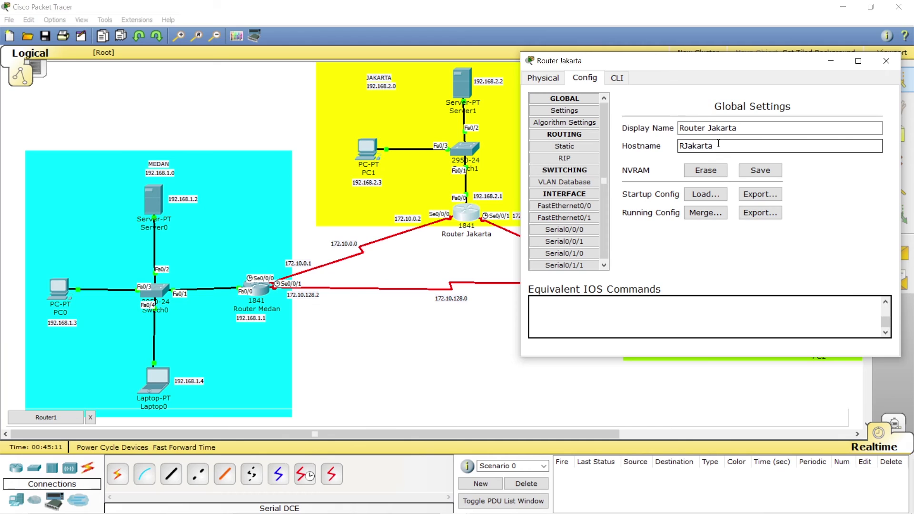
# Set the IP address of Router Jakarta's Serial0/0/0 interface to 172.10.0.2
pyautogui.click(589, 231)
pyautogui.click(785, 208)
pyautogui.write('1')
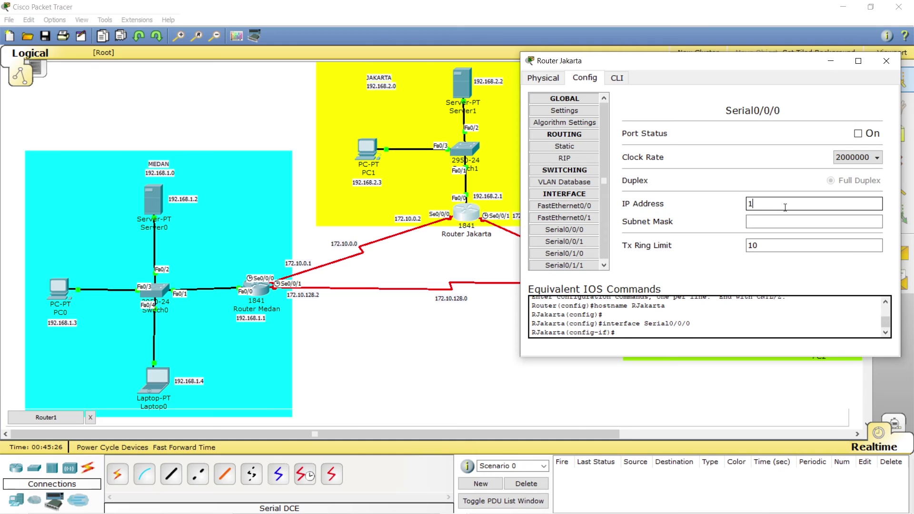
pyautogui.write('72.10.0.2')
# Set the subnet mask of Router Jakarta's Serial0/0/0 to 255.255.192.0, turn the port on and close the router window
pyautogui.click(785, 220)
pyautogui.click(788, 221)
pyautogui.press('BackSpace')
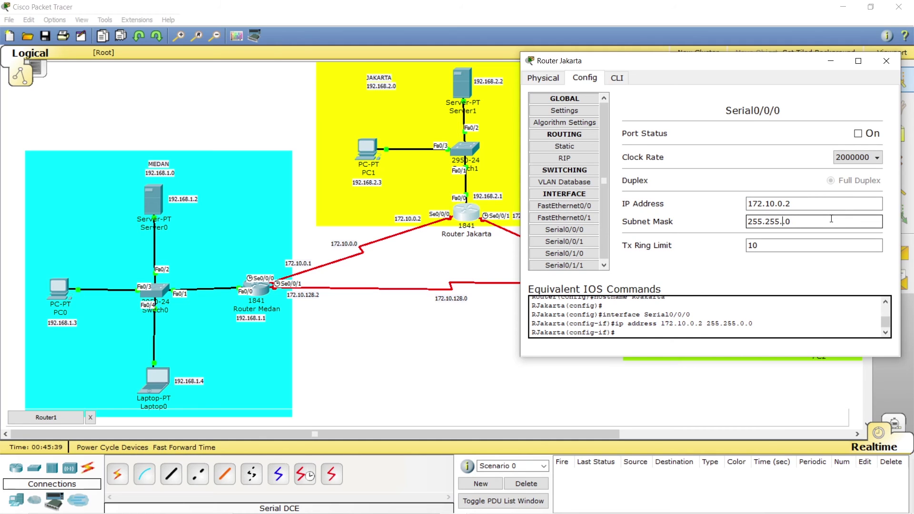
pyautogui.write('192')
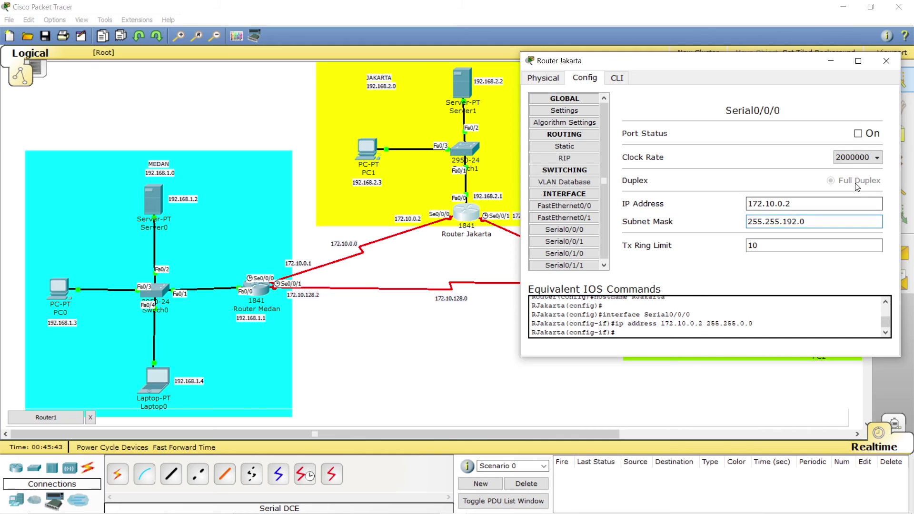
pyautogui.click(859, 135)
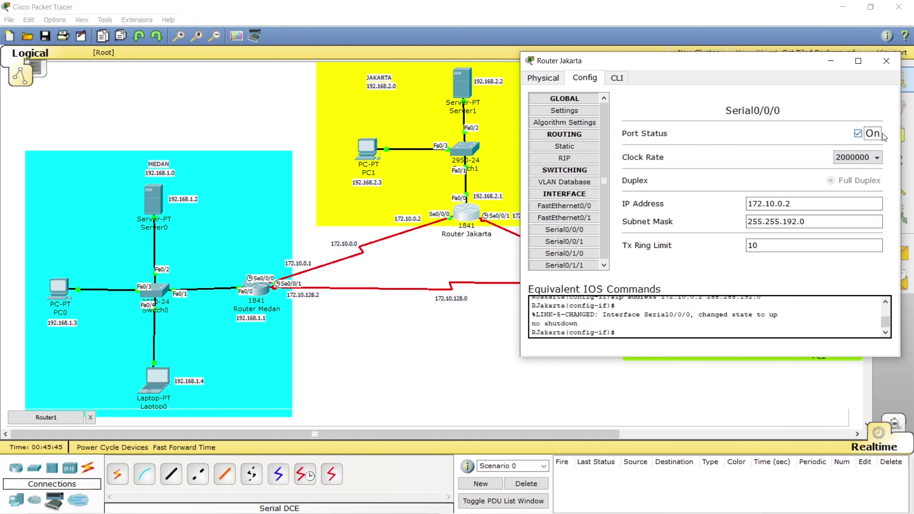
pyautogui.click(887, 61)
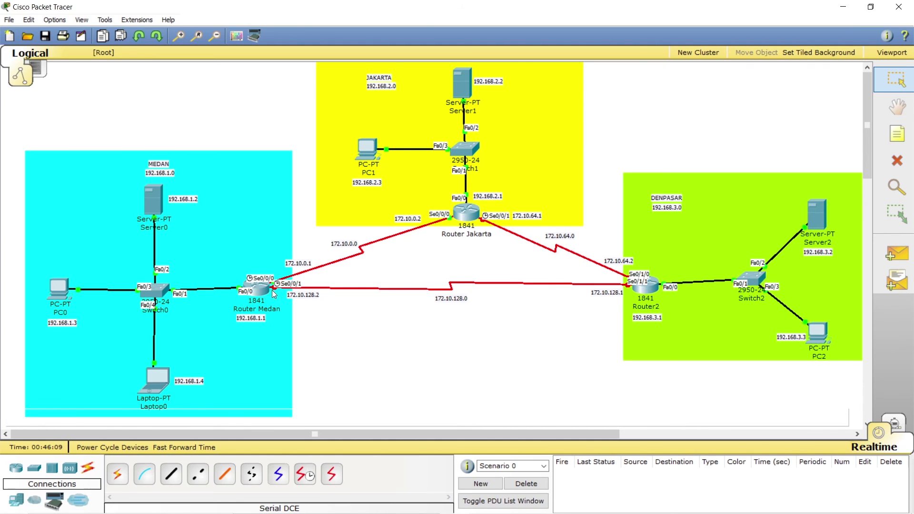
# Reopen Router Jakarta's configuration and set the IP address of its Serial0/0/1 interface to 172.10.64.1
pyautogui.moveTo(255, 287)
pyautogui.moveTo(470, 214)
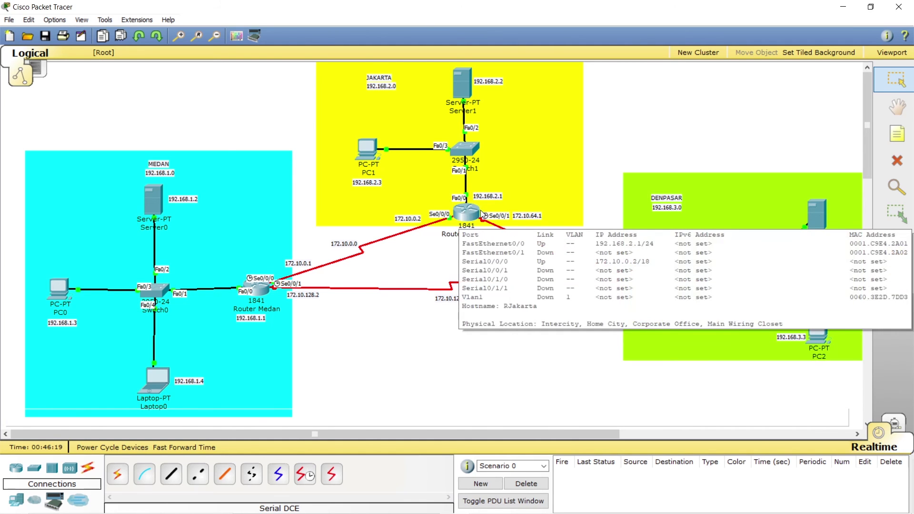
pyautogui.moveTo(651, 285)
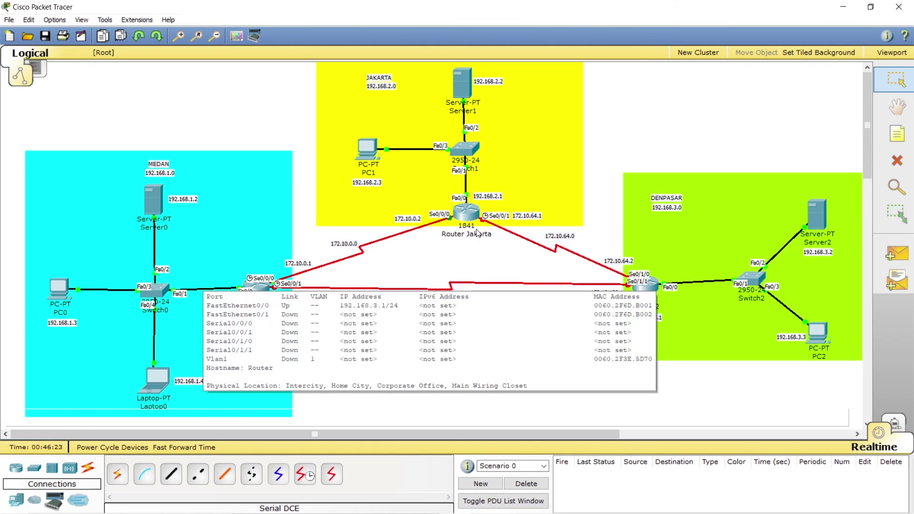
pyautogui.click(466, 213)
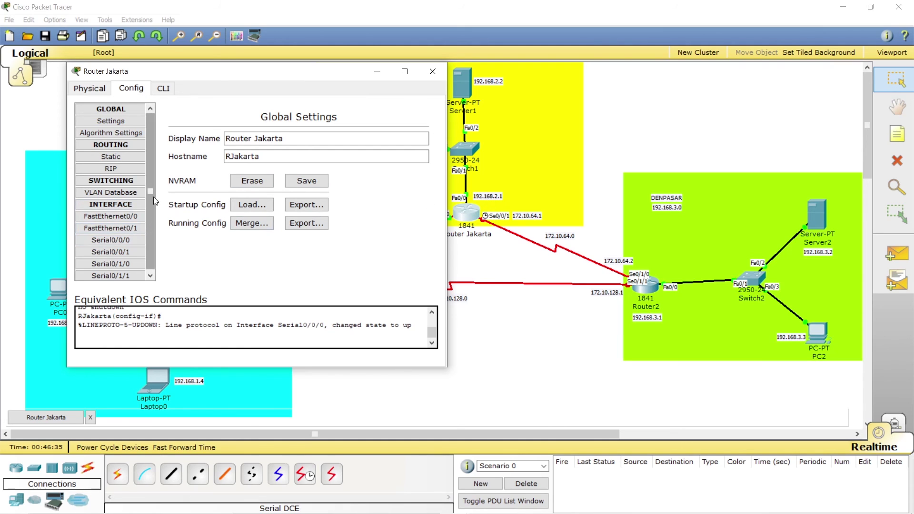
pyautogui.moveTo(152, 198); pyautogui.dragTo(147, 216)
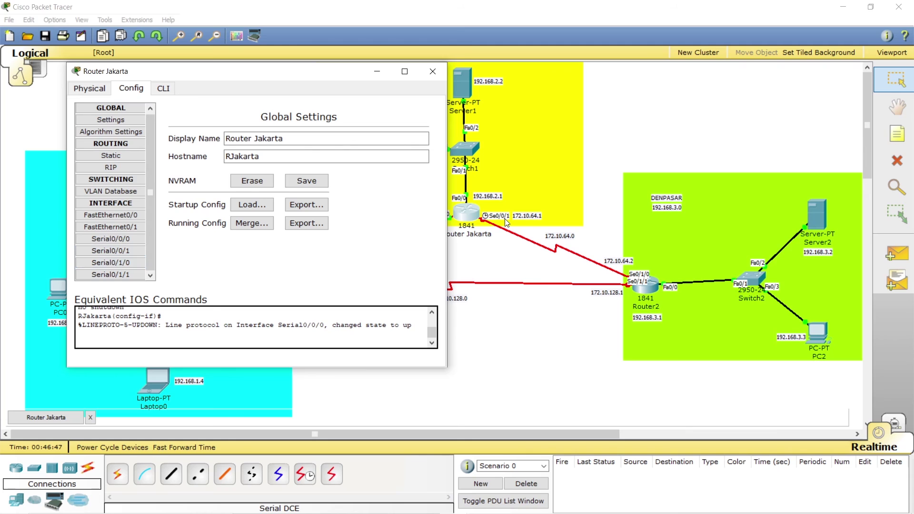
pyautogui.click(117, 250)
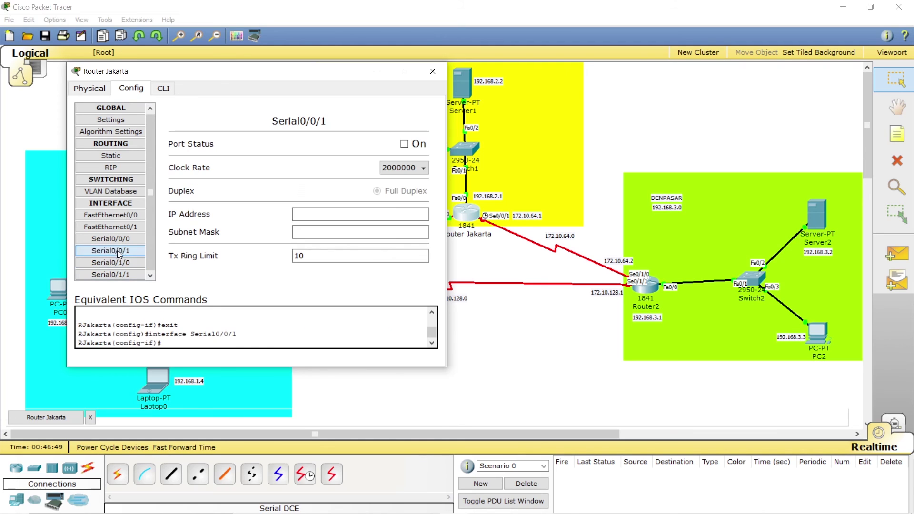
pyautogui.click(355, 213)
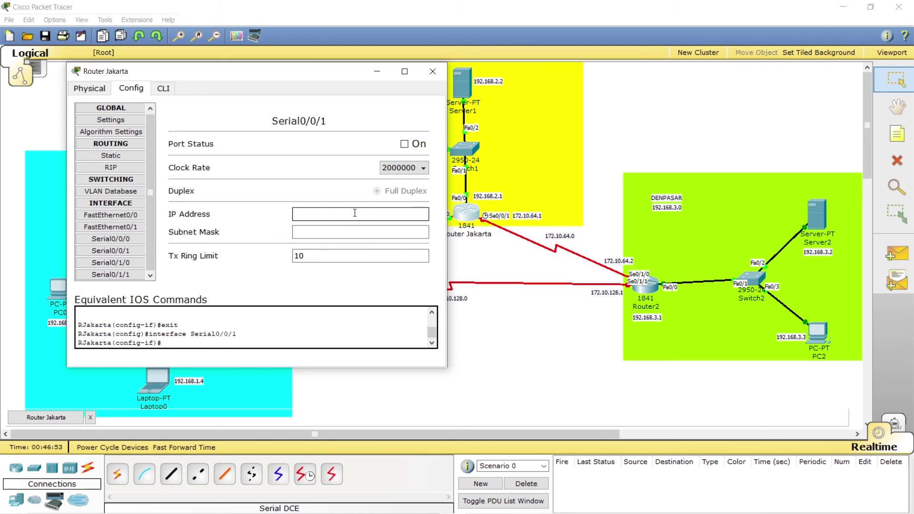
pyautogui.write('172.10.64.1')
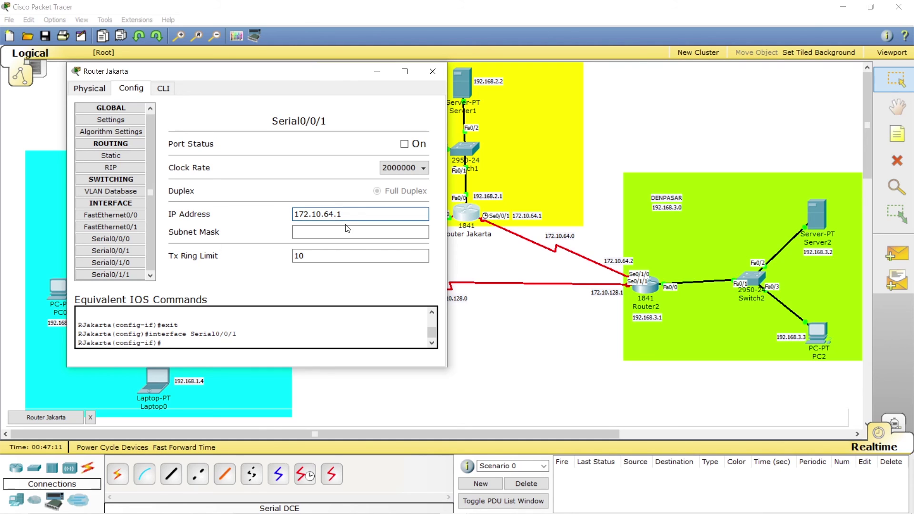
pyautogui.press('Tab')
# Accept subnet mask 255.255.192.0 for Router Jakarta's Serial0/0/1, turn the port on and close the router window
pyautogui.click(308, 232)
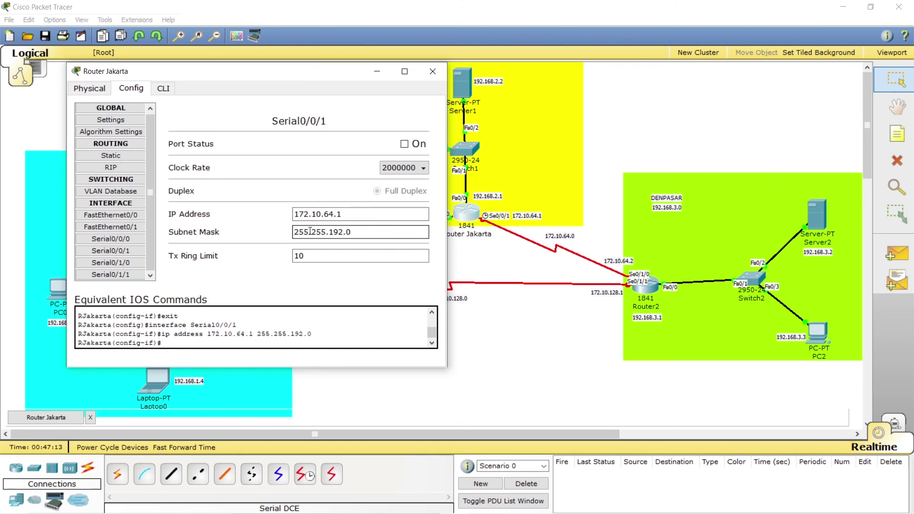
pyautogui.moveTo(296, 233); pyautogui.dragTo(359, 230)
pyautogui.moveTo(296, 232); pyautogui.dragTo(364, 229)
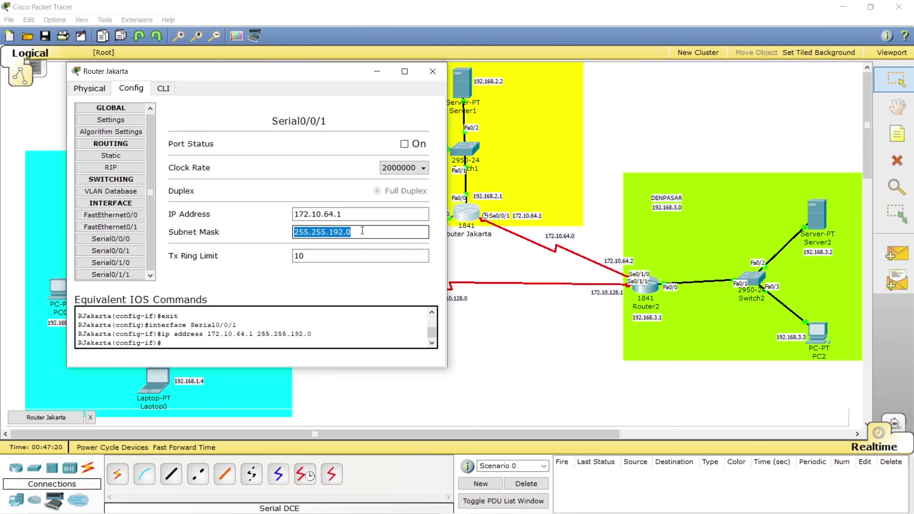
pyautogui.click(362, 230)
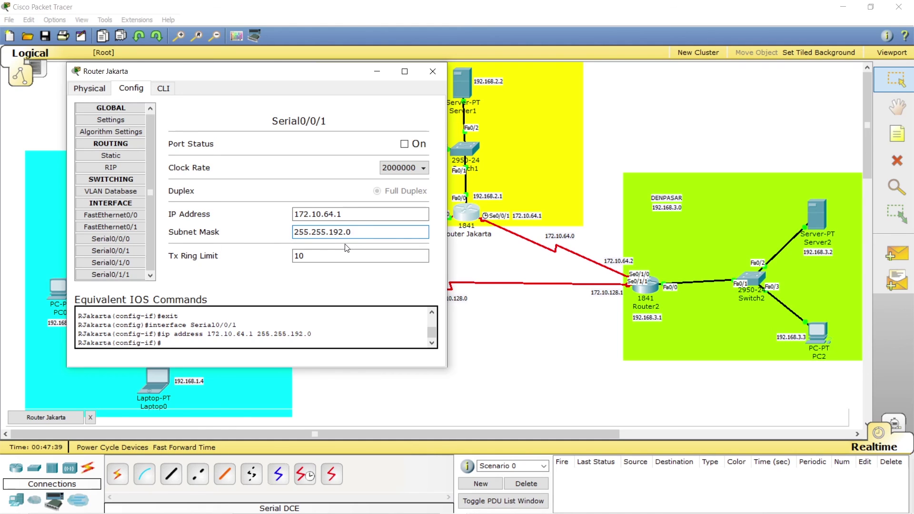
pyautogui.click(405, 145)
pyautogui.click(404, 144)
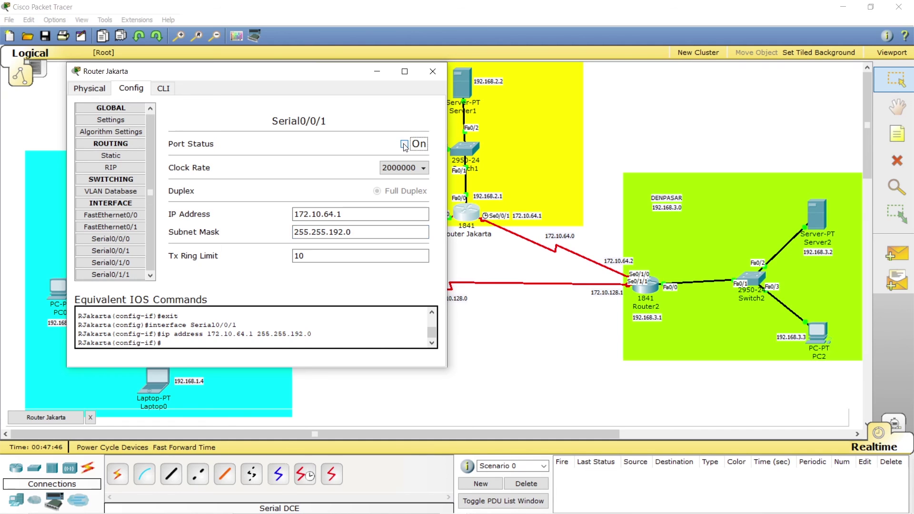
pyautogui.click(433, 75)
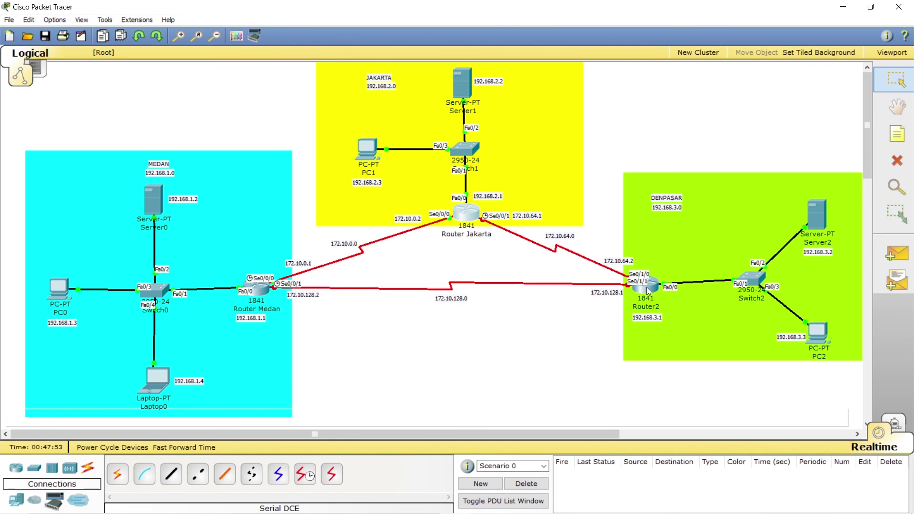
# Open the configuration of Router2 and change its display name to Router Denpasar
pyautogui.moveTo(646, 293)
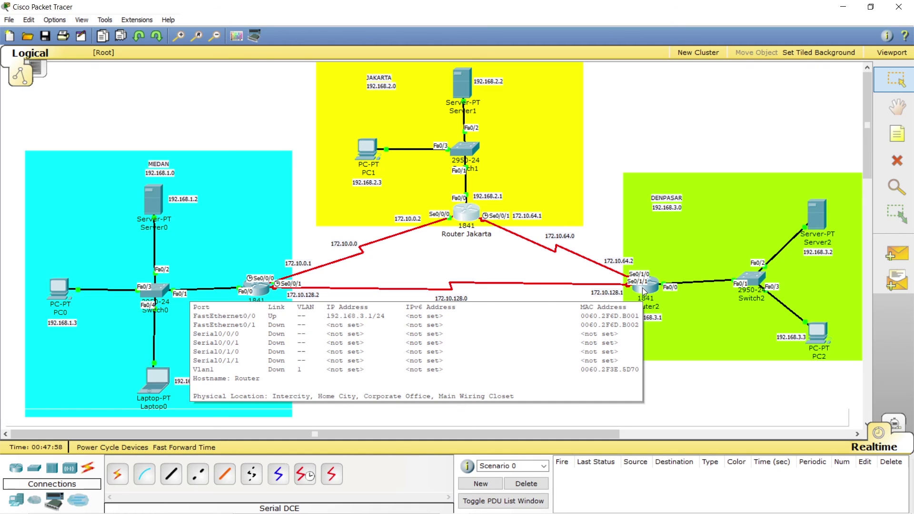
pyautogui.click(649, 288)
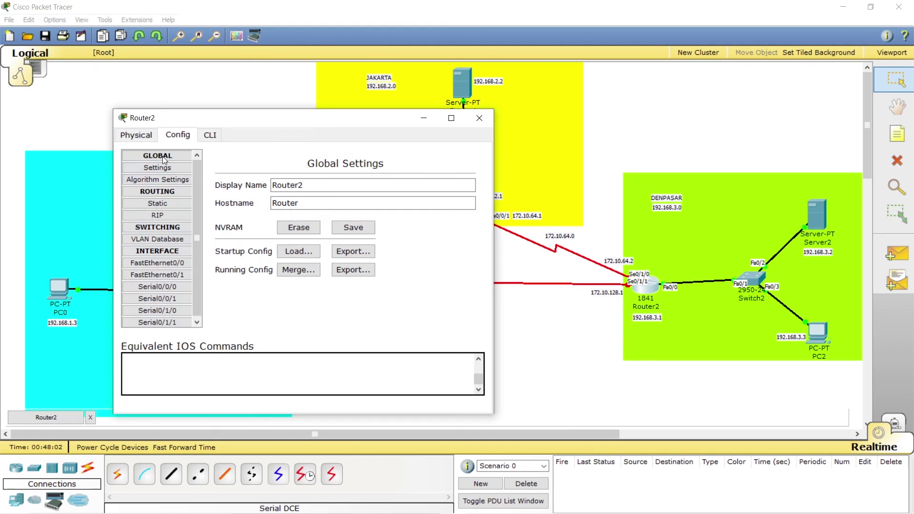
pyautogui.click(309, 186)
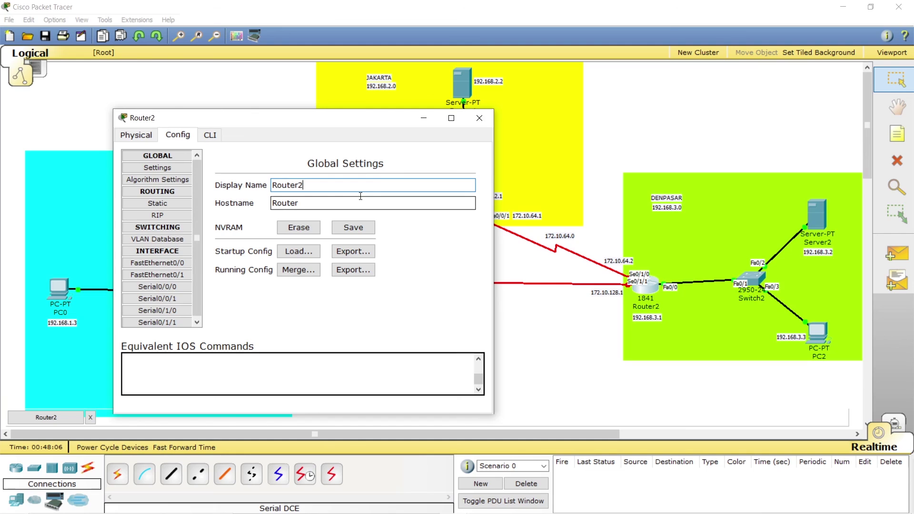
pyautogui.press('BackSpace')
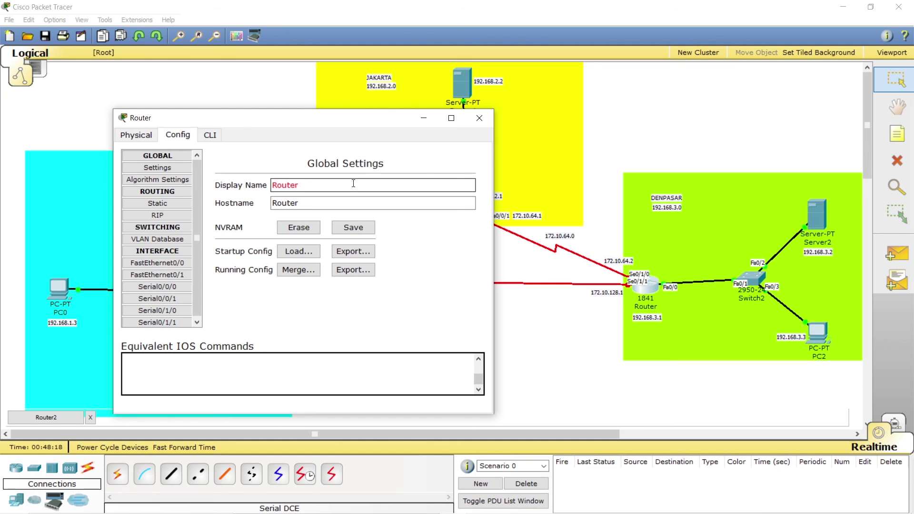
pyautogui.write('Denpasar')
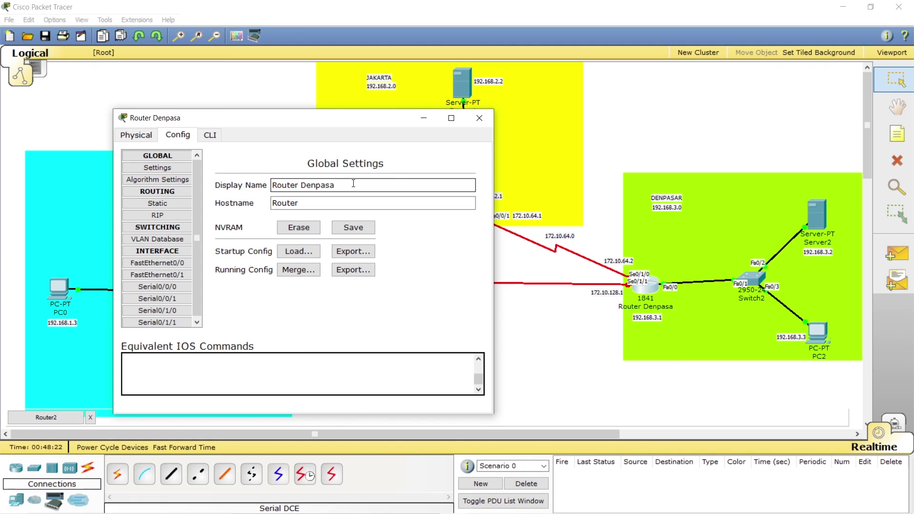
# Set the Denpasar router's hostname to RDenpasar
pyautogui.click(328, 204)
pyautogui.press('BackSpace')
pyautogui.press('BackSpace')
pyautogui.press('BackSpace')
pyautogui.press('BackSpace')
pyautogui.press('BackSpace')
pyautogui.write('De')
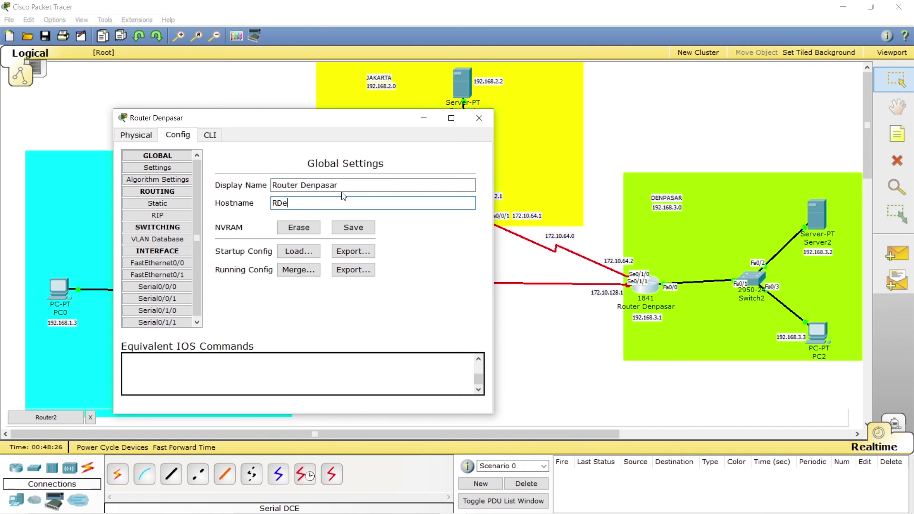
pyautogui.write('npasar')
# Set the IP address of Router Denpasar's Serial0/1/0 interface to 172.10.64.2
pyautogui.click(183, 312)
pyautogui.click(412, 259)
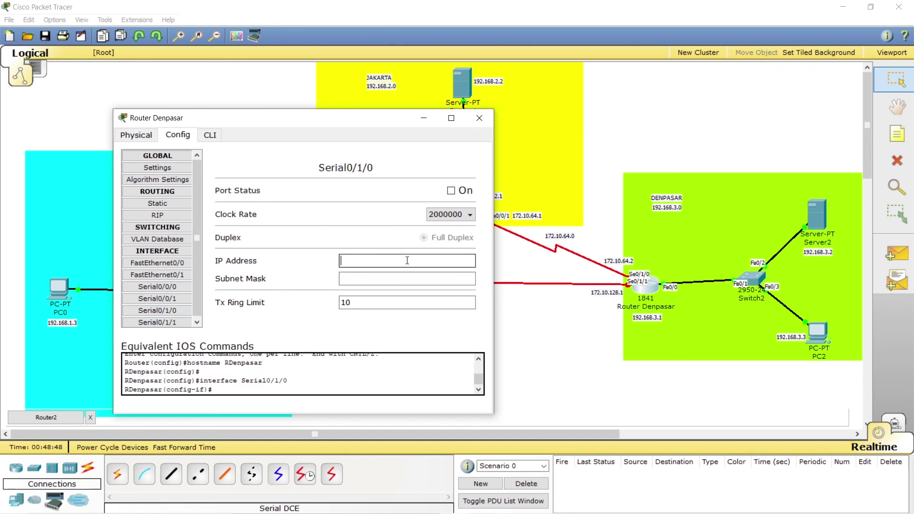
pyautogui.write('172.10.64.2')
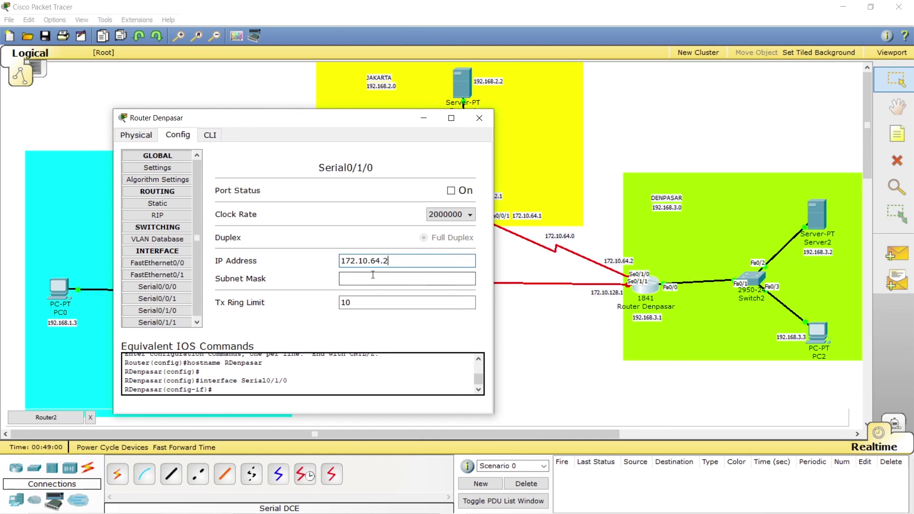
# Set the subnet mask of Router Denpasar's Serial0/1/0 to 255.255.192.0, turn the port on and close the router window
pyautogui.click(357, 278)
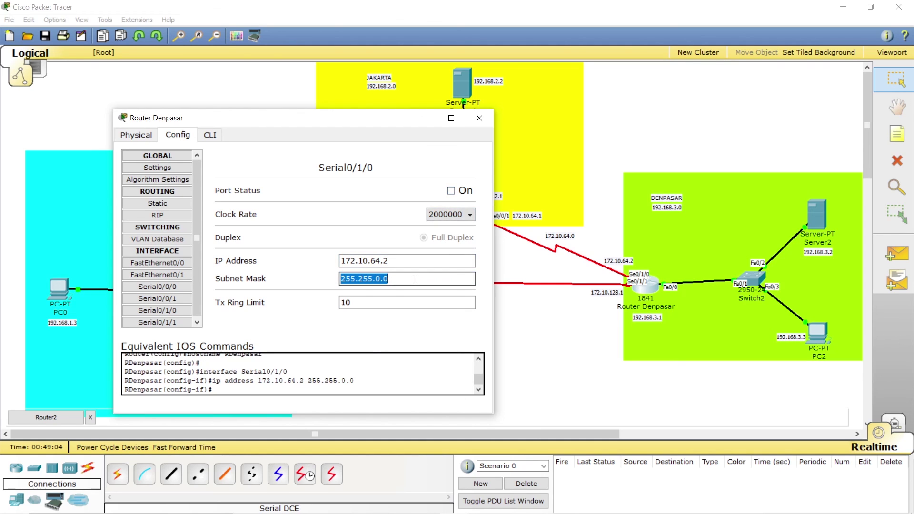
pyautogui.click(381, 278)
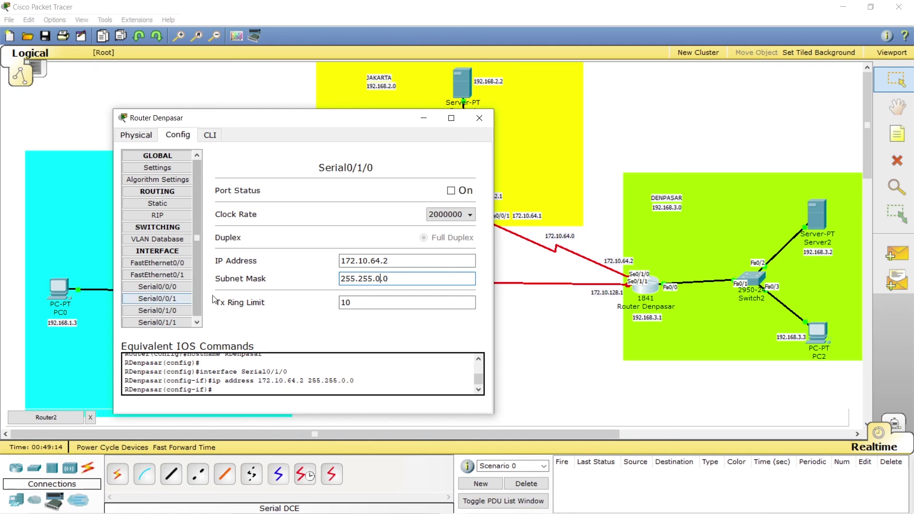
pyautogui.moveTo(359, 134); pyautogui.dragTo(324, 133)
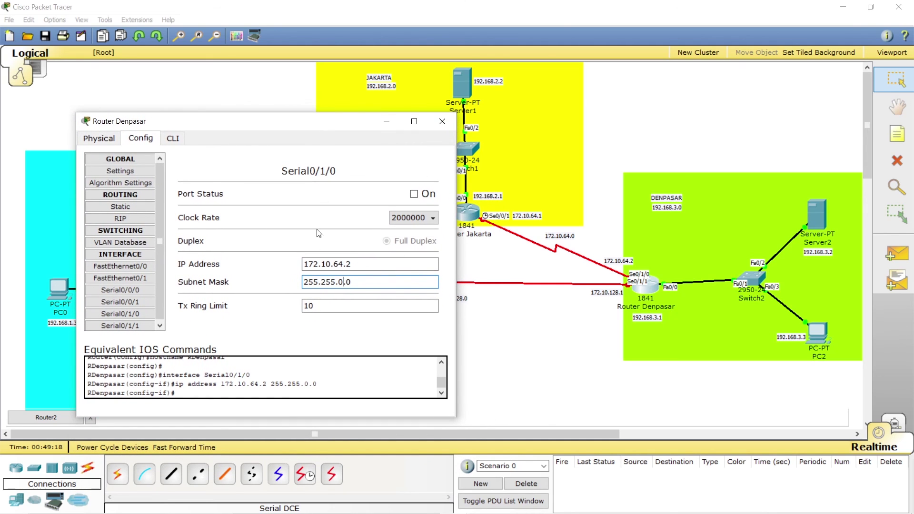
pyautogui.press('BackSpace')
pyautogui.write('192')
pyautogui.click(414, 194)
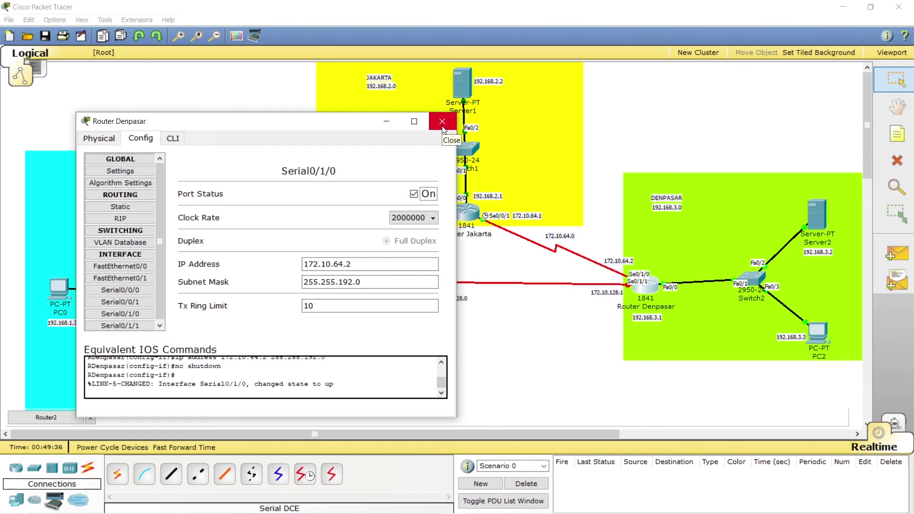
pyautogui.click(442, 128)
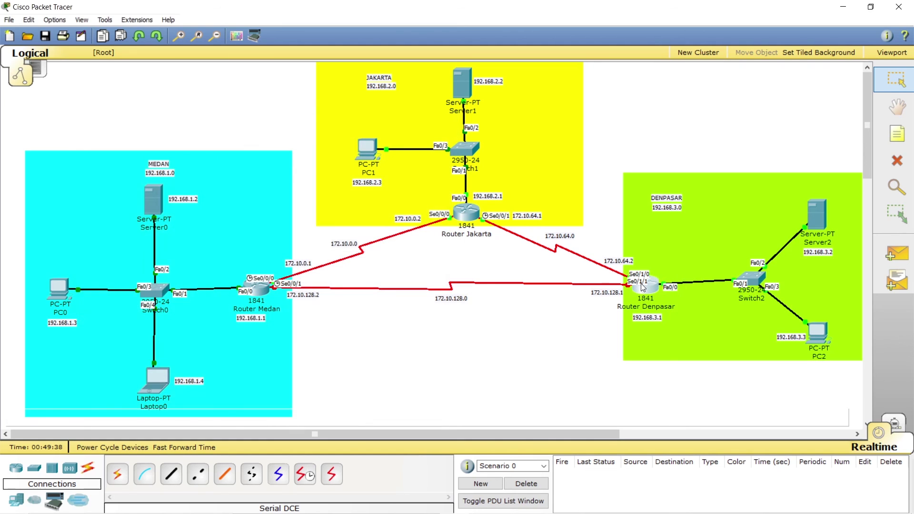
# Move Router Denpasar slightly toward Switch2 in the topology
pyautogui.moveTo(639, 287)
pyautogui.mouseDown()
pyautogui.moveTo(611, 324)
pyautogui.moveTo(519, 350)
pyautogui.moveTo(525, 327)
pyautogui.moveTo(516, 316)
pyautogui.moveTo(586, 298)
pyautogui.moveTo(524, 302)
pyautogui.moveTo(569, 355)
pyautogui.moveTo(597, 320)
pyautogui.moveTo(517, 309)
pyautogui.moveTo(586, 310)
pyautogui.moveTo(601, 286)
pyautogui.moveTo(549, 336)
pyautogui.moveTo(549, 312)
pyautogui.moveTo(535, 314)
pyautogui.moveTo(610, 318)
pyautogui.moveTo(566, 333)
pyautogui.moveTo(654, 277)
pyautogui.moveTo(651, 286)
pyautogui.mouseUp()
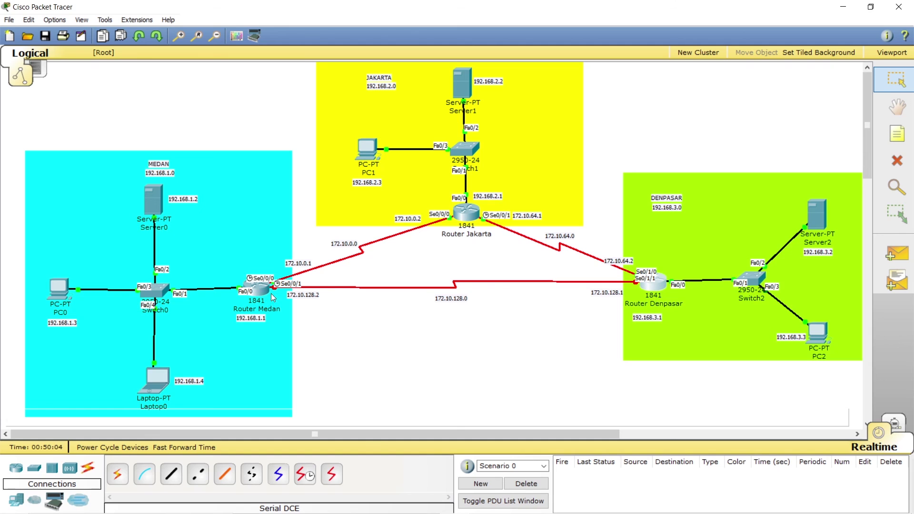
# Configure Router Denpasar's Serial0/1/1 with IP address 172.10.128.1 and subnet mask 255.255.192.0, and turn the port on
pyautogui.click(656, 287)
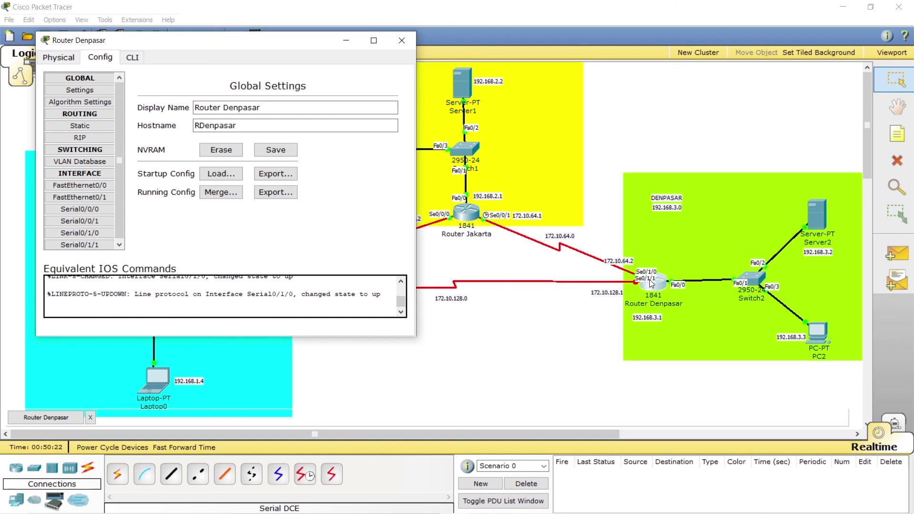
pyautogui.click(91, 244)
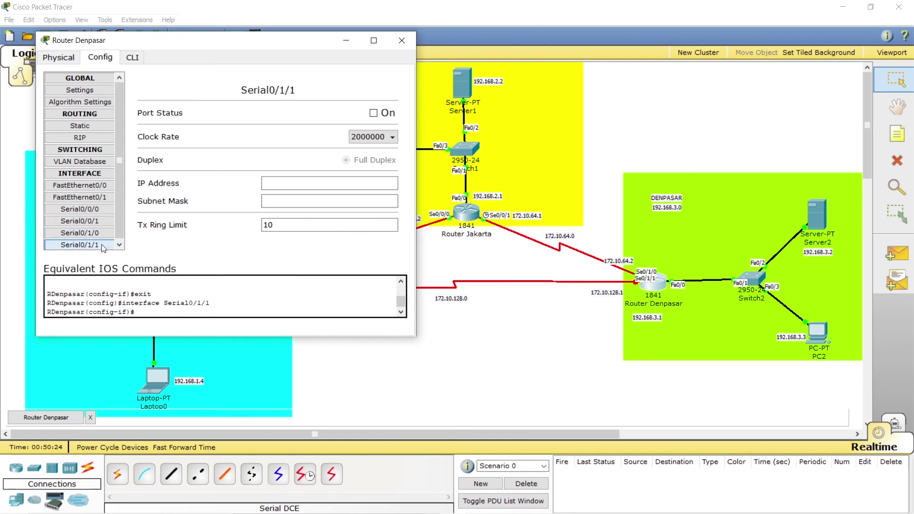
pyautogui.click(350, 183)
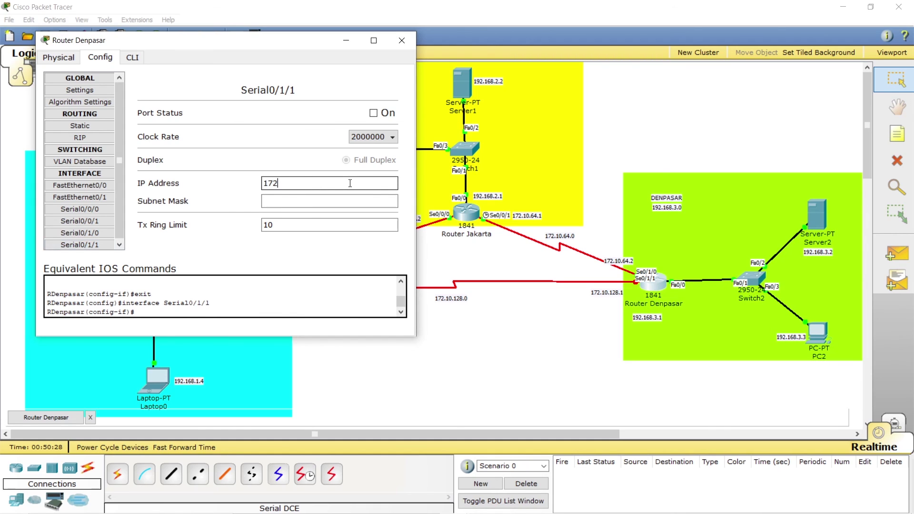
pyautogui.write('172.10.128')
pyautogui.write('.1')
pyautogui.press('Tab')
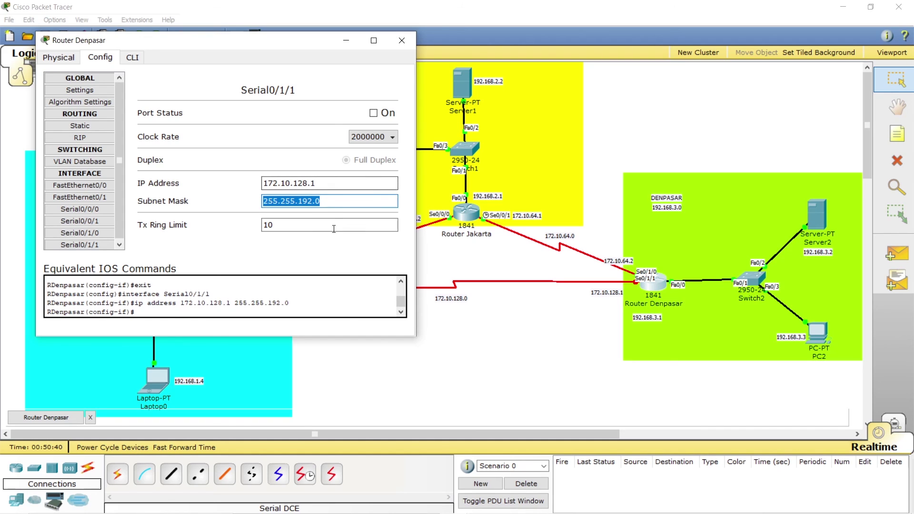
pyautogui.click(374, 114)
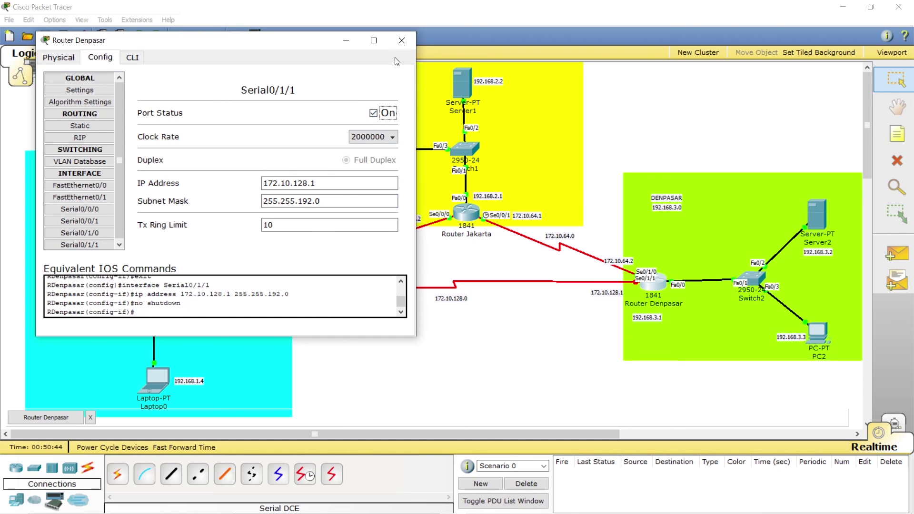
# Review the IP address, subnet mask and port status of Router Denpasar's Serial0/1/0 and close its window
pyautogui.click(404, 41)
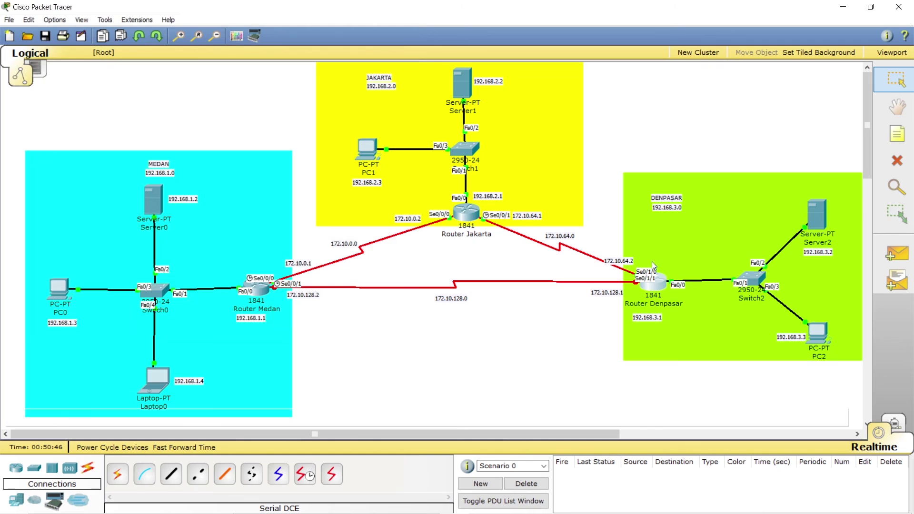
pyautogui.click(653, 284)
pyautogui.click(142, 268)
pyautogui.click(126, 279)
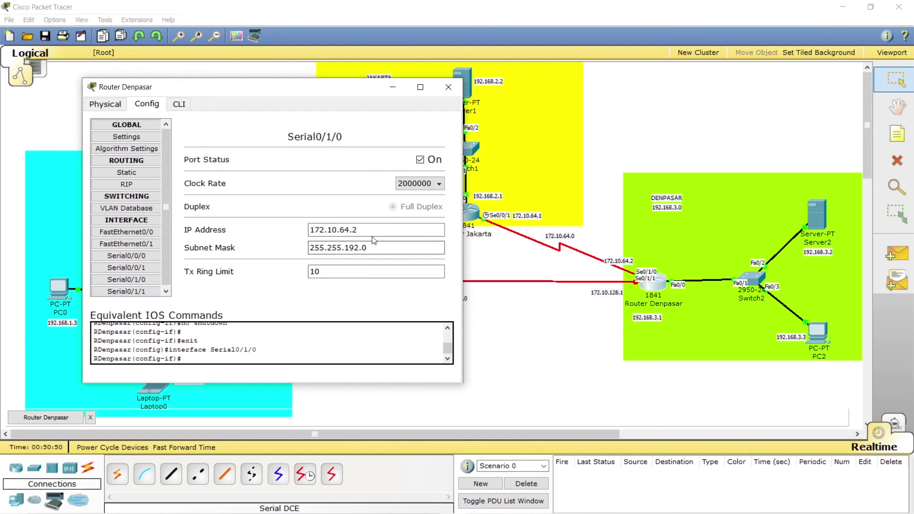
pyautogui.click(448, 86)
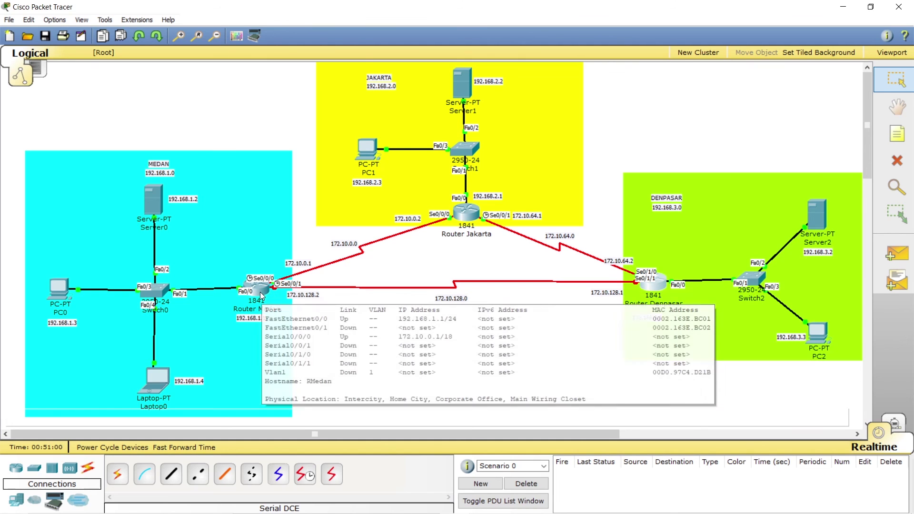
# Configure Router Medan's Serial0/0/1 with IP address 172.10.128.2 and subnet mask 255.255.192.0, turn the port on and close the window
pyautogui.click(261, 289)
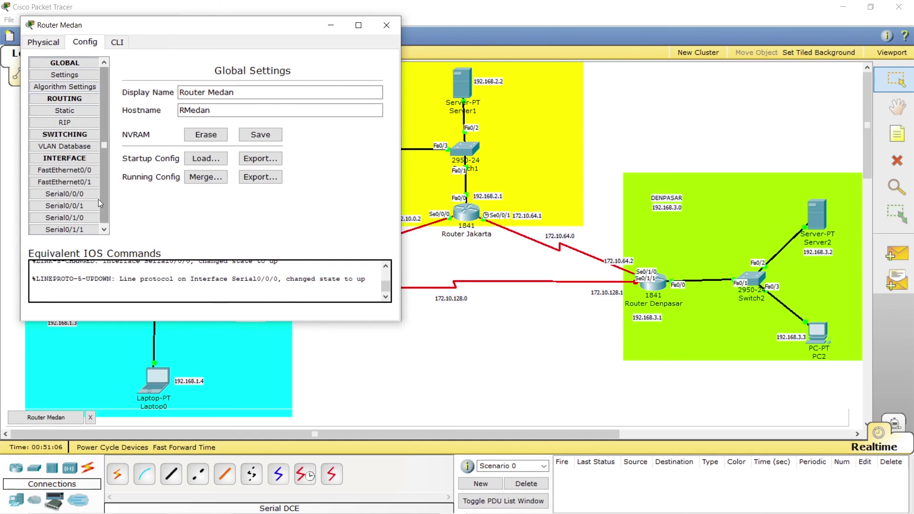
pyautogui.moveTo(237, 31); pyautogui.dragTo(617, 57)
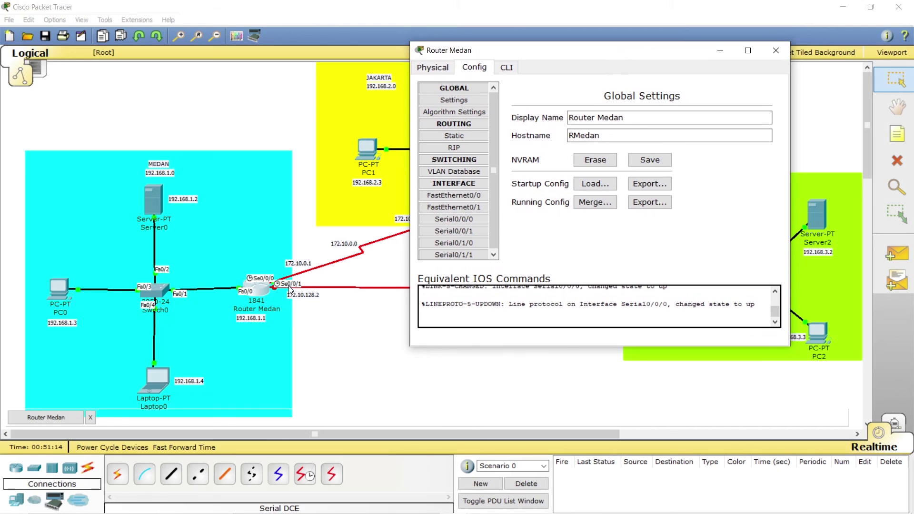
pyautogui.click(472, 231)
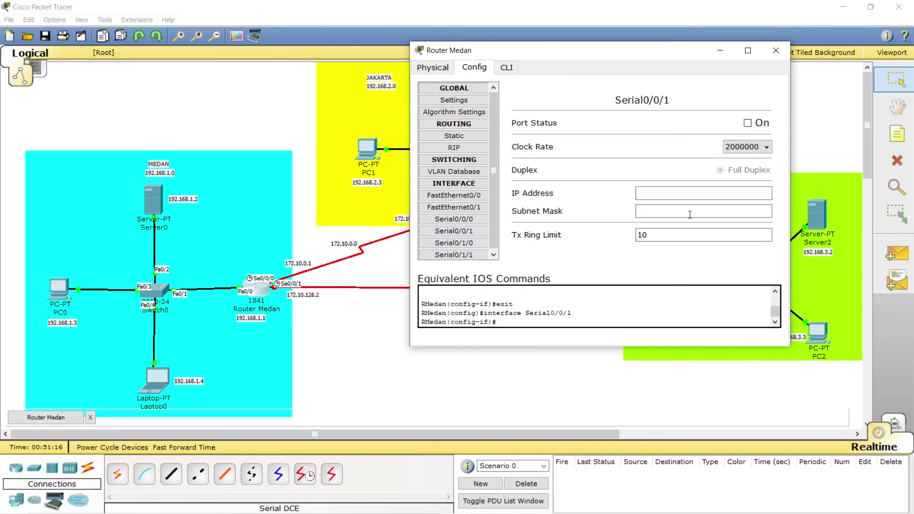
pyautogui.click(687, 194)
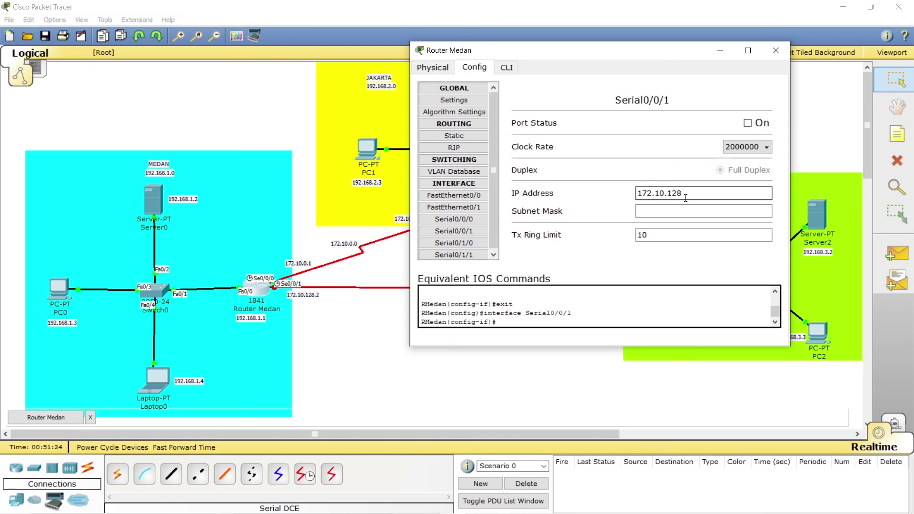
pyautogui.click(701, 214)
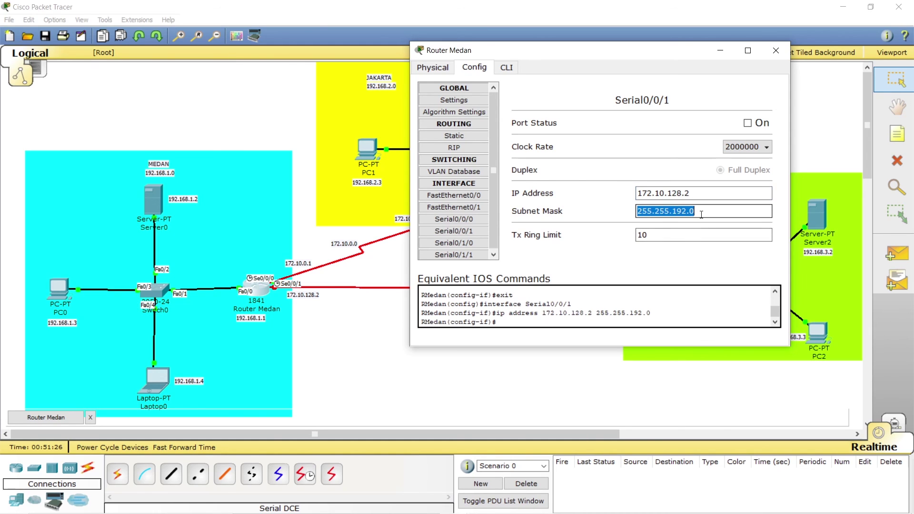
pyautogui.click(748, 123)
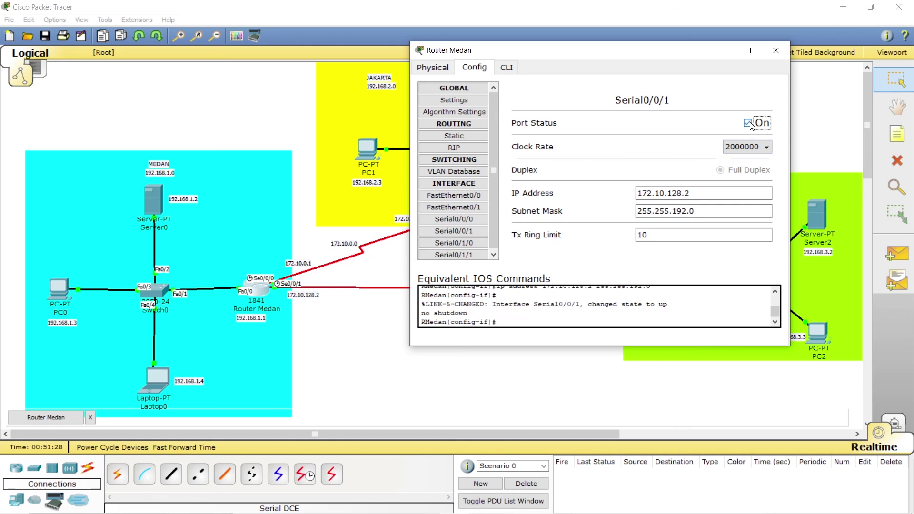
pyautogui.click(776, 51)
# Shift Router Denpasar slightly toward Switch2 so its serial port labels sit clear of the router icon
pyautogui.moveTo(637, 284)
pyautogui.mouseDown()
pyautogui.moveTo(645, 288)
pyautogui.moveTo(590, 291)
pyautogui.moveTo(656, 284)
pyautogui.mouseUp()
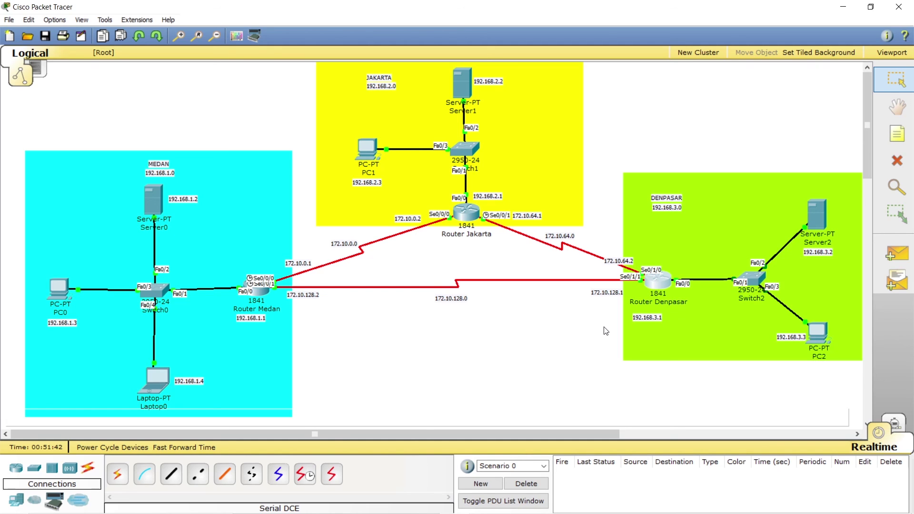
pyautogui.moveTo(659, 285)
pyautogui.mouseDown()
pyautogui.moveTo(668, 288)
pyautogui.moveTo(660, 283)
pyautogui.mouseUp()
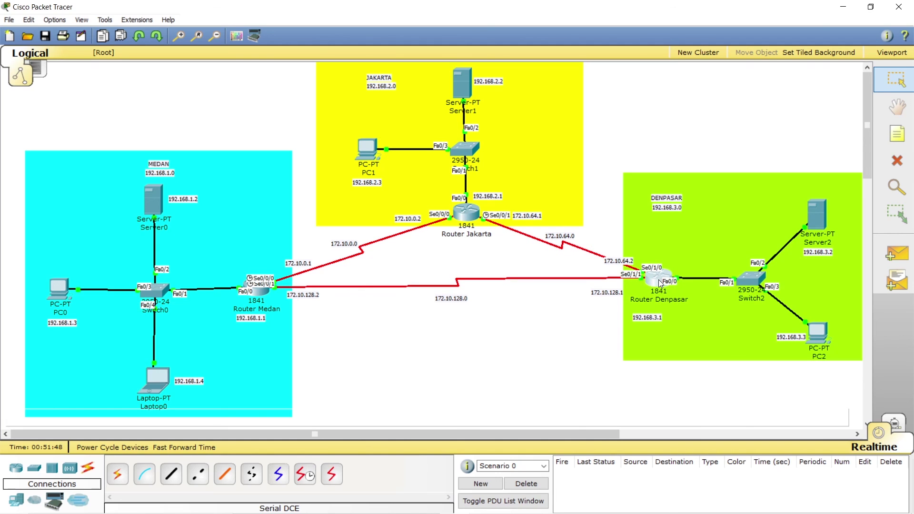
pyautogui.moveTo(660, 283)
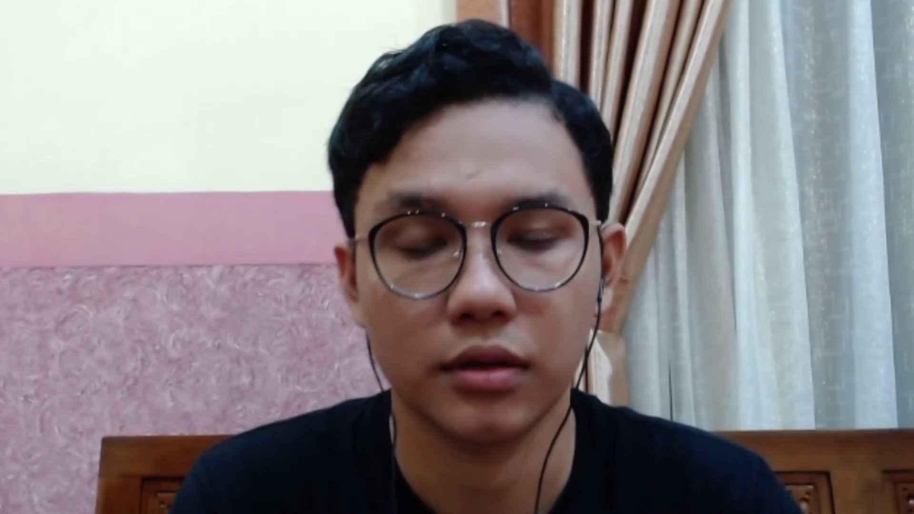